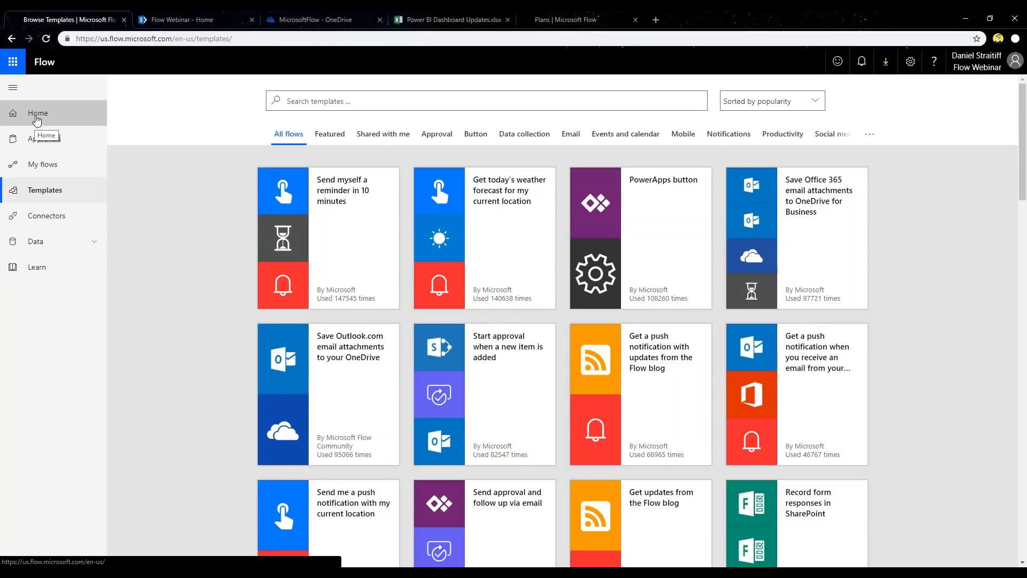
click(37, 118)
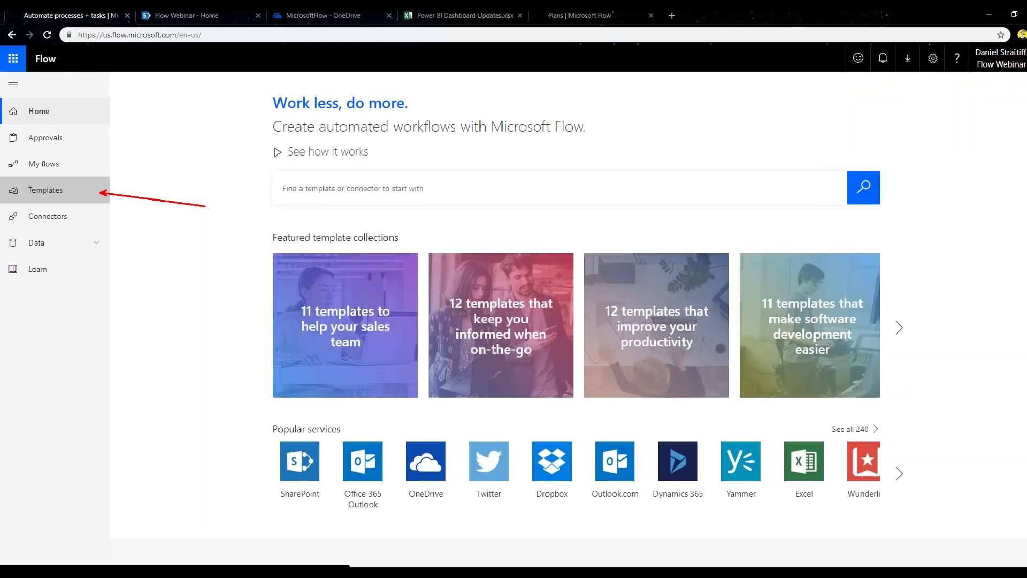
click(33, 191)
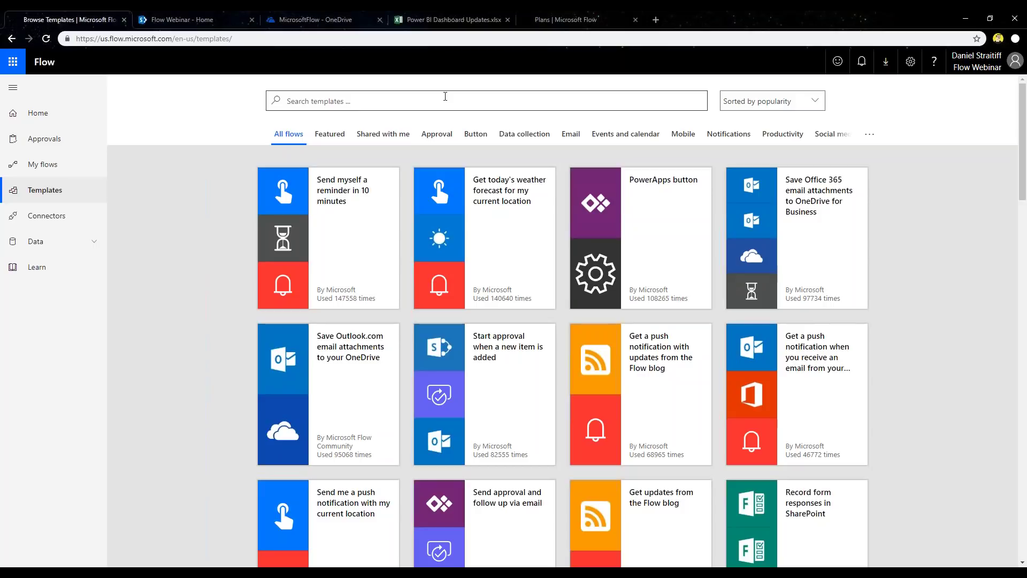
Step: Search the template gallery for 'office 365 onedrive'
click(445, 96)
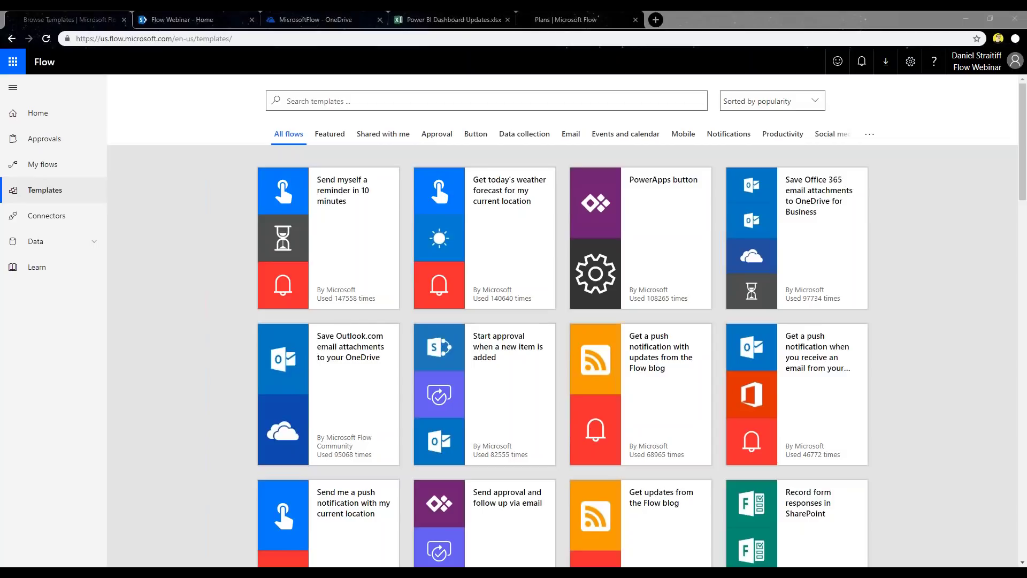
click(289, 100)
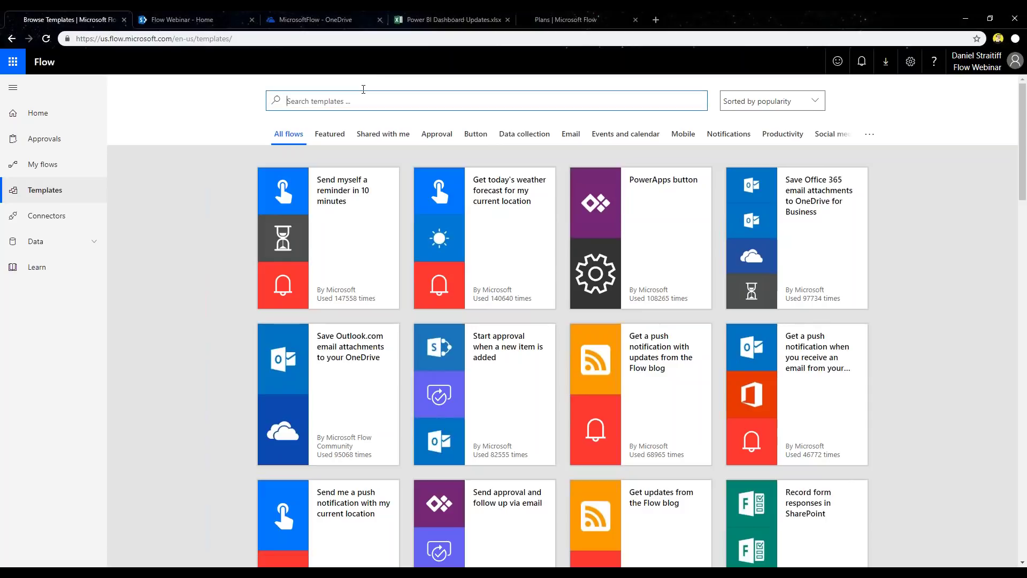
text(office 365)
key(Return)
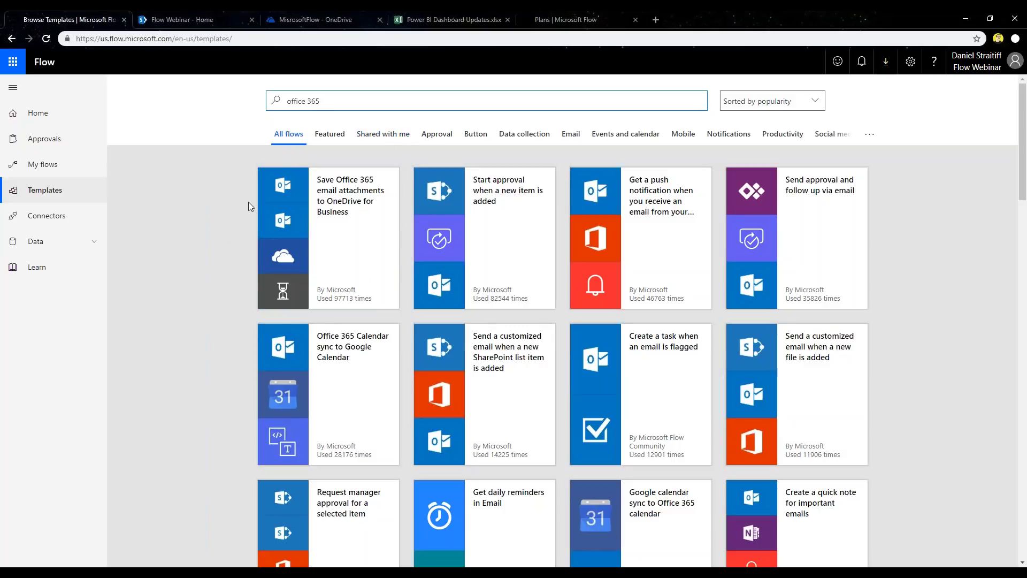
text(onedrive)
key(Return)
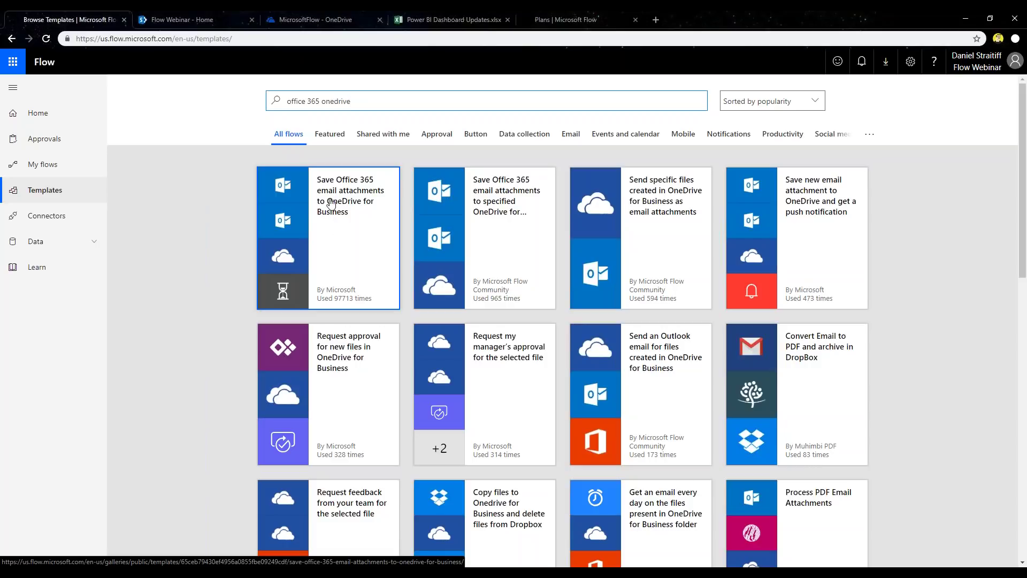
Step: Open the 'Save Office 365 email attachments to OneDrive for Business' template and check its OneDrive permissions
click(334, 225)
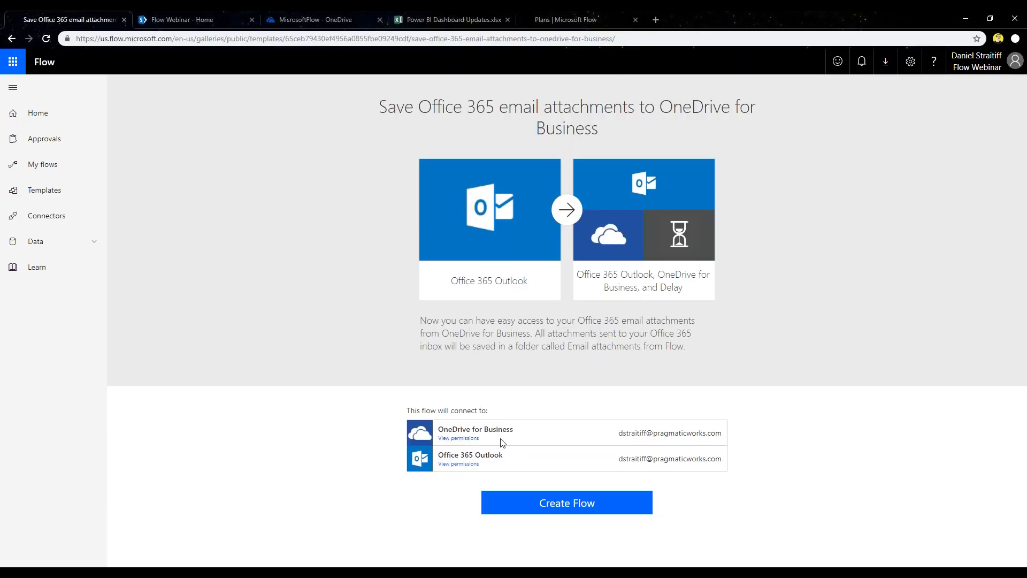
click(458, 438)
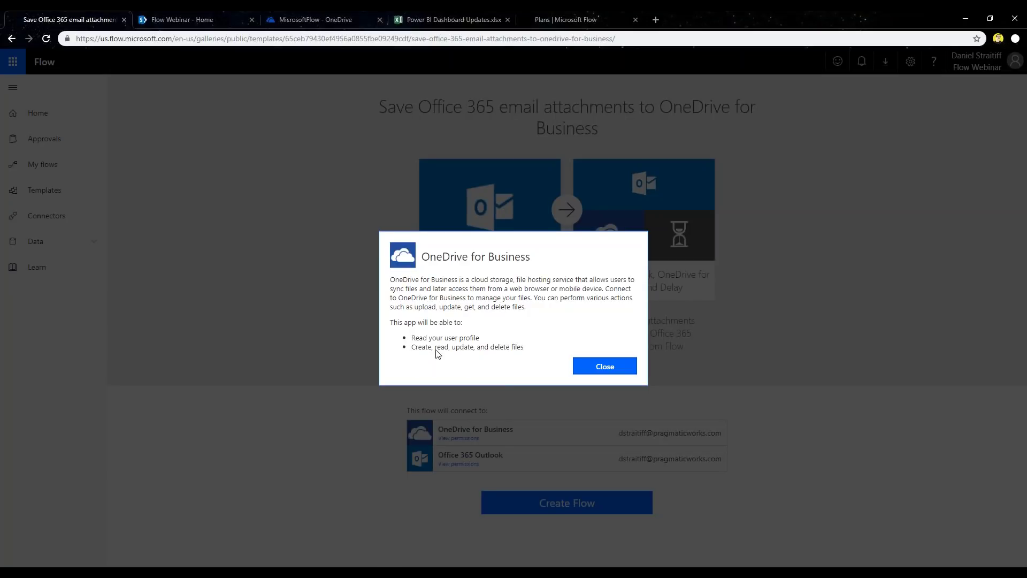
drag(415, 337, 485, 349)
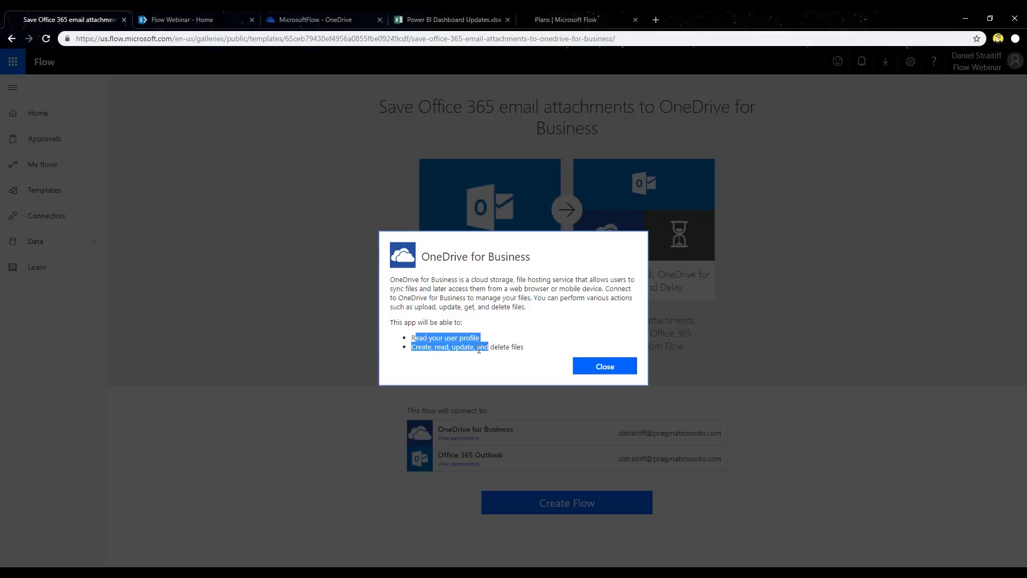
click(478, 349)
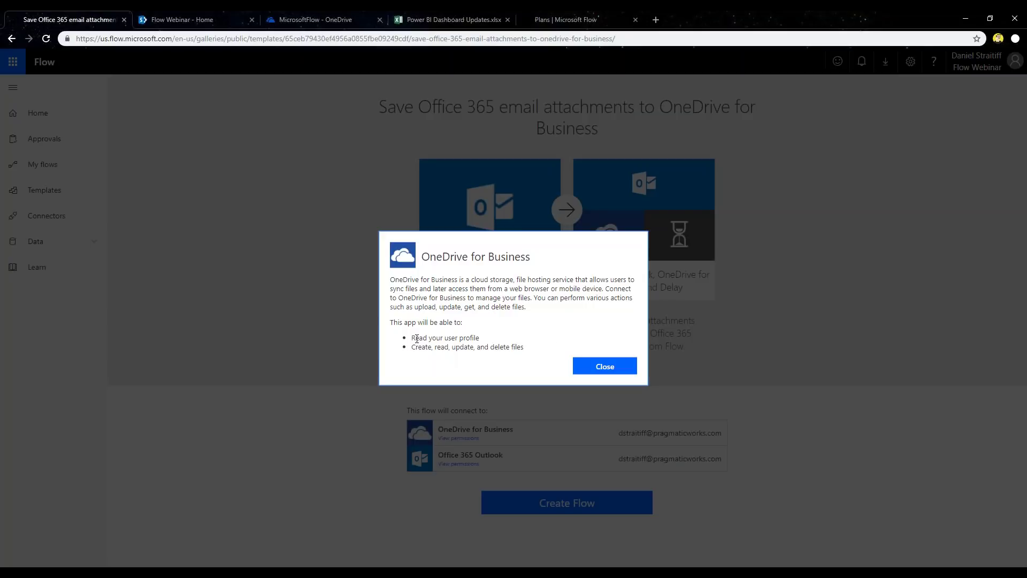
drag(413, 336, 528, 350)
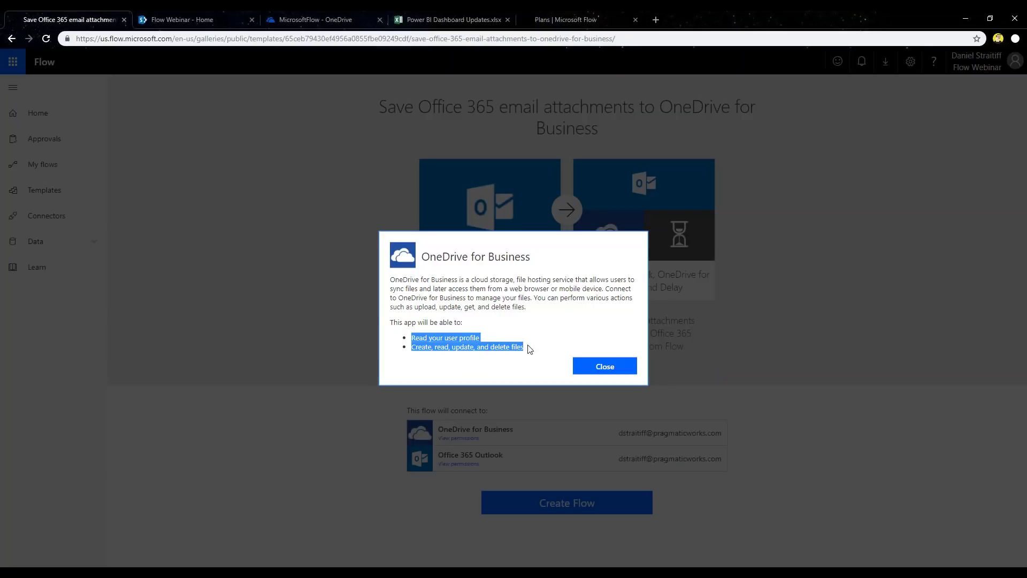
click(530, 352)
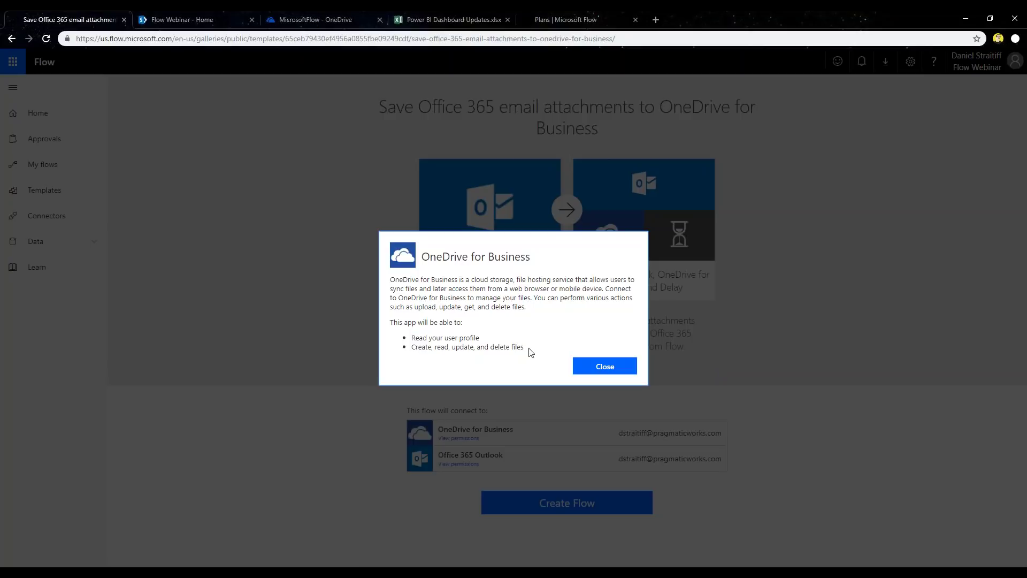
click(603, 367)
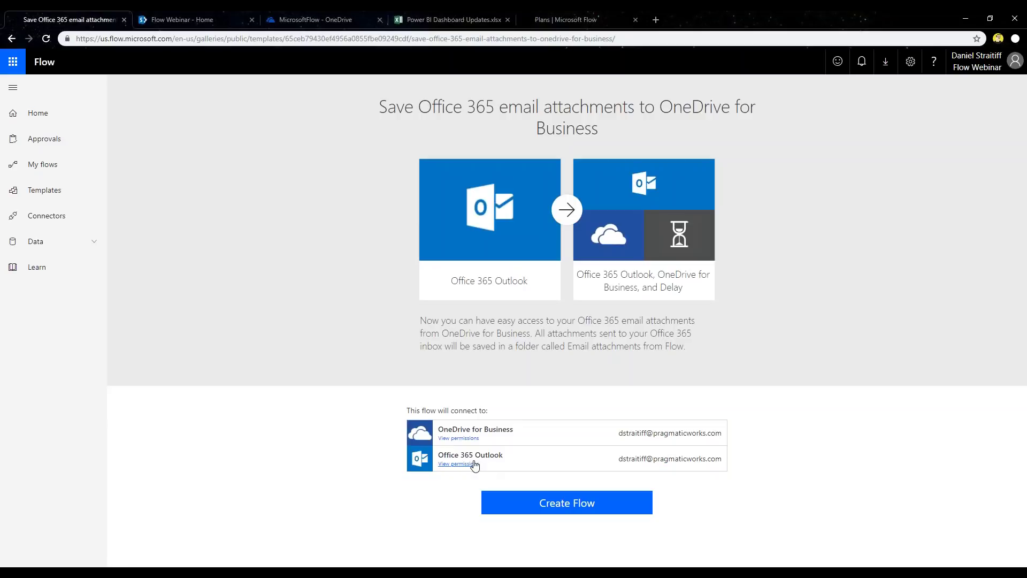
Step: Check the Office 365 Outlook events and contacts permissions, then create the flow
click(474, 463)
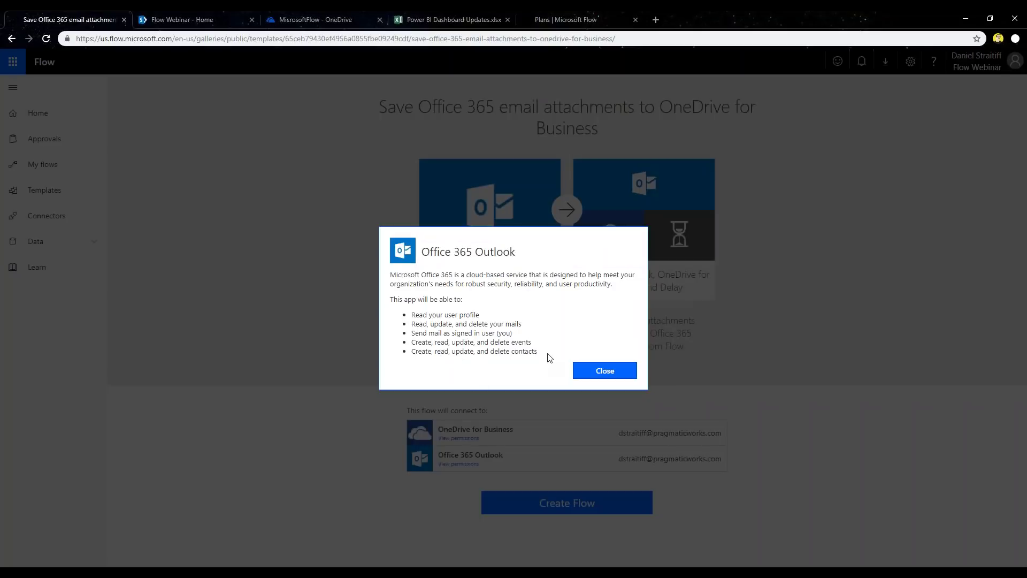
drag(537, 353, 412, 343)
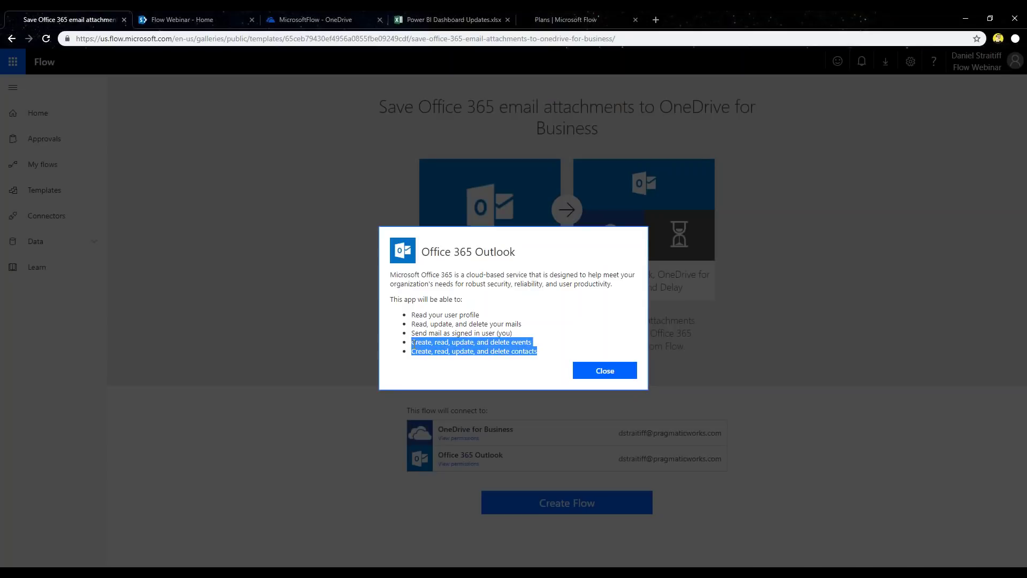
click(513, 345)
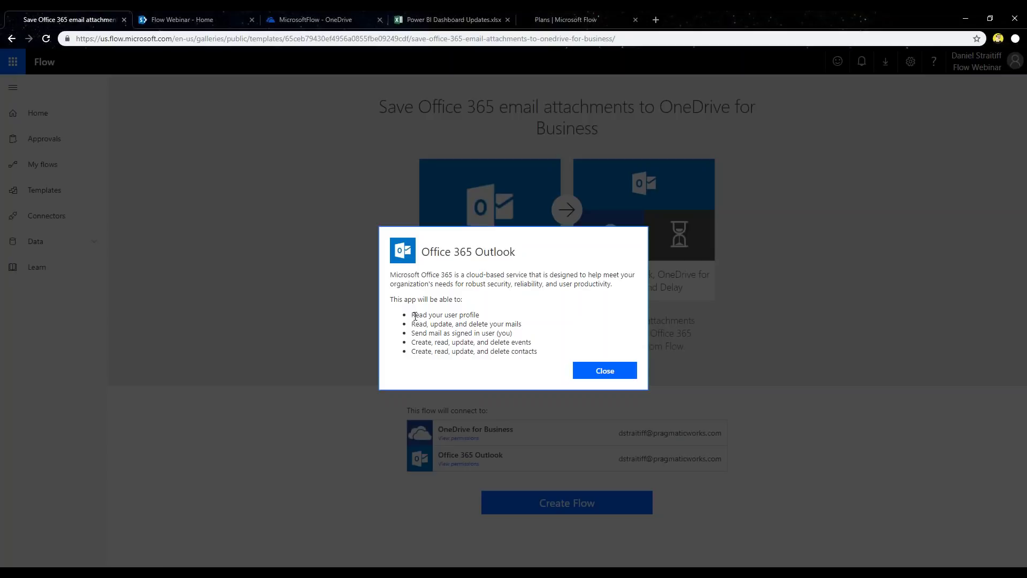
click(634, 376)
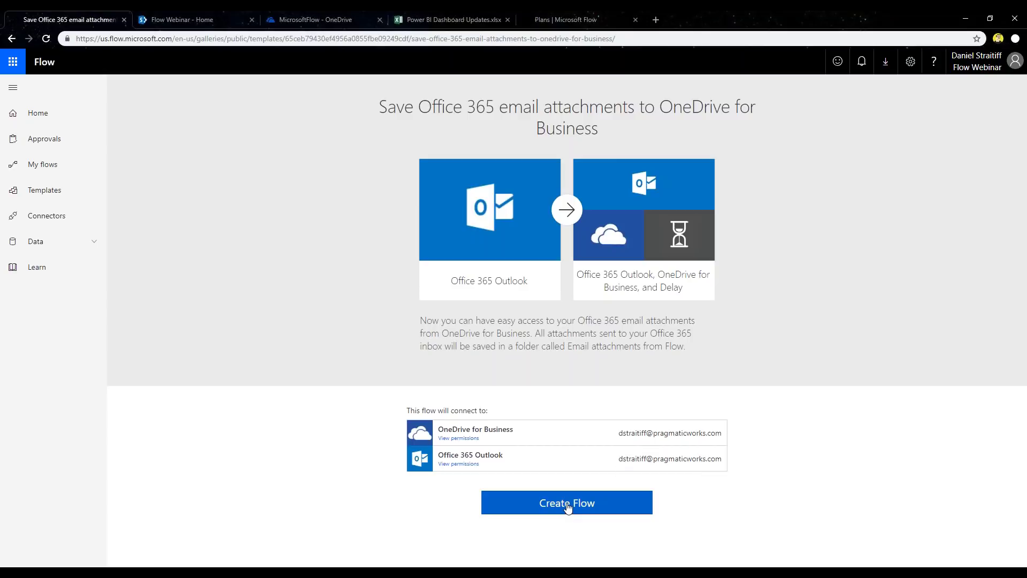
click(549, 503)
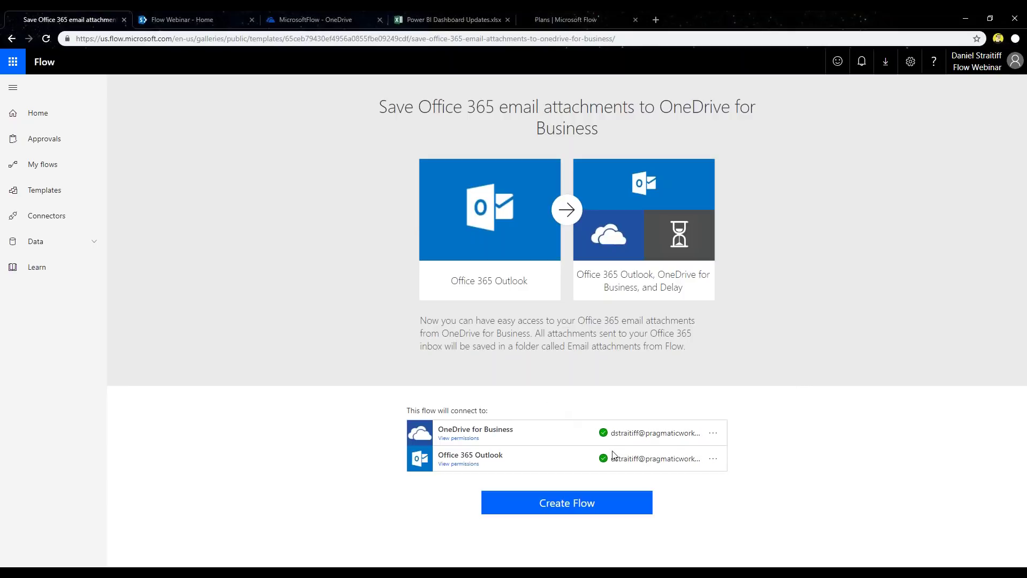
click(594, 498)
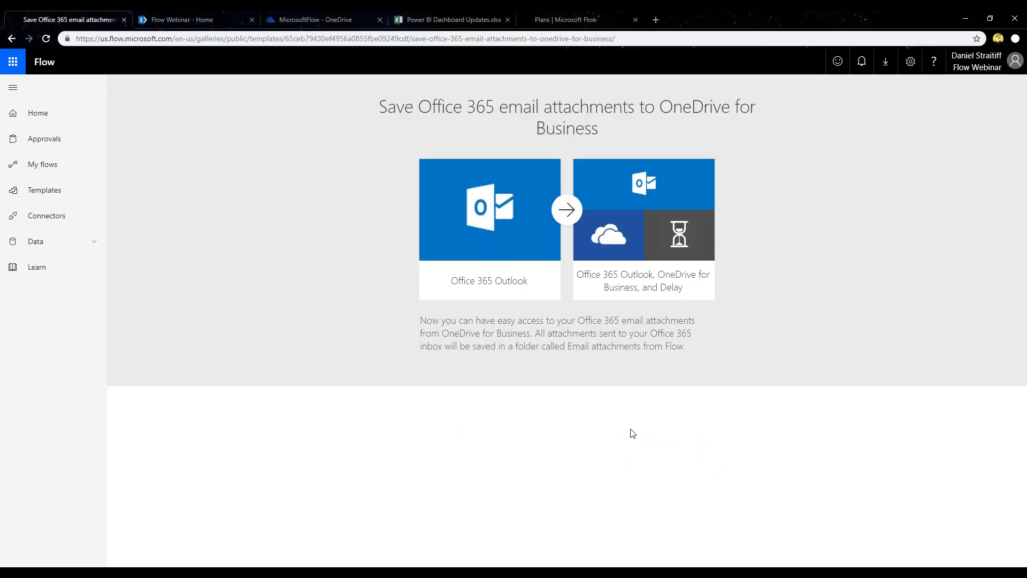
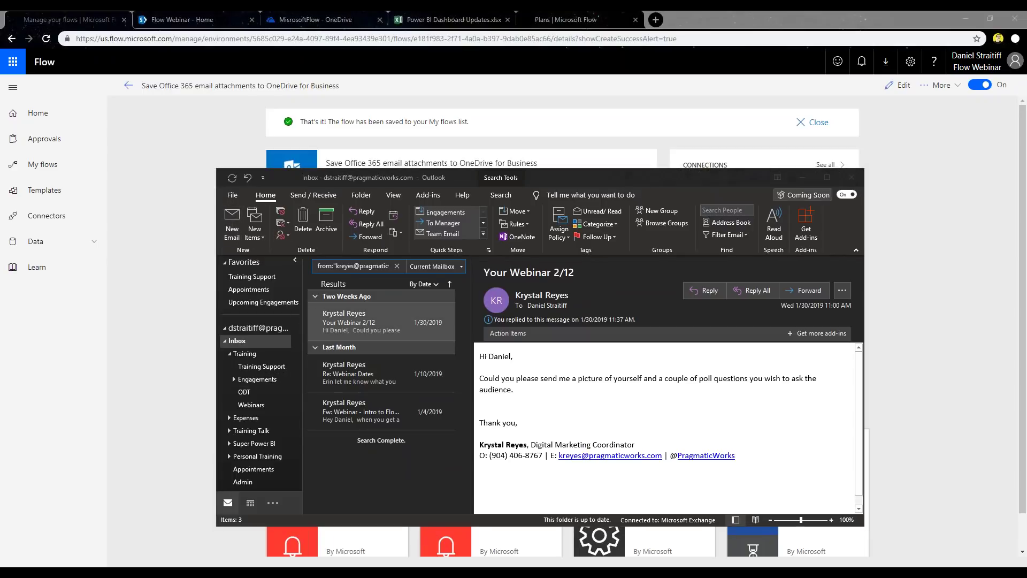
Step: Start a new email and attach Very Important Email Attachment.docx from the Module 02 demos folder
click(798, 178)
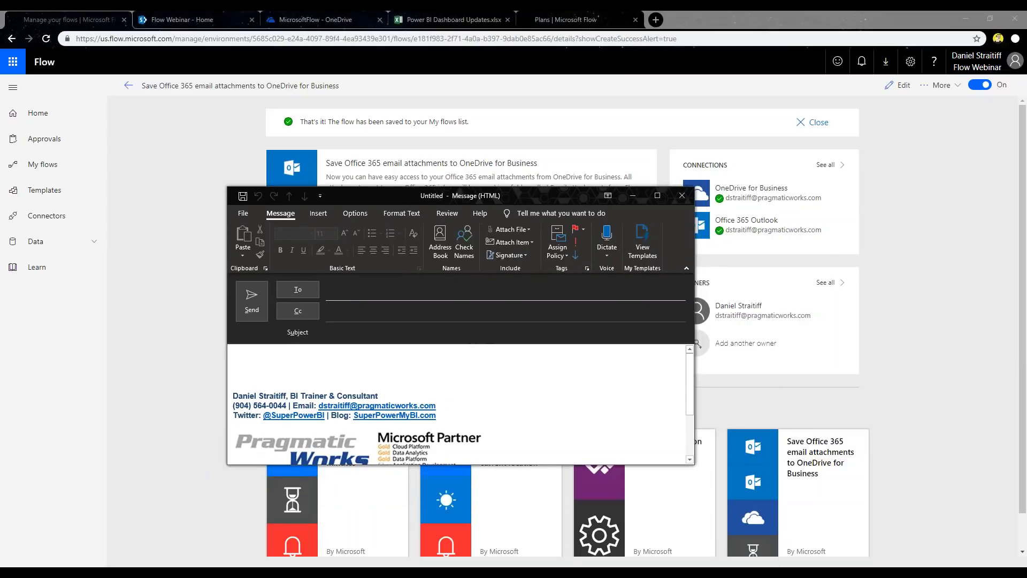
key(super+e)
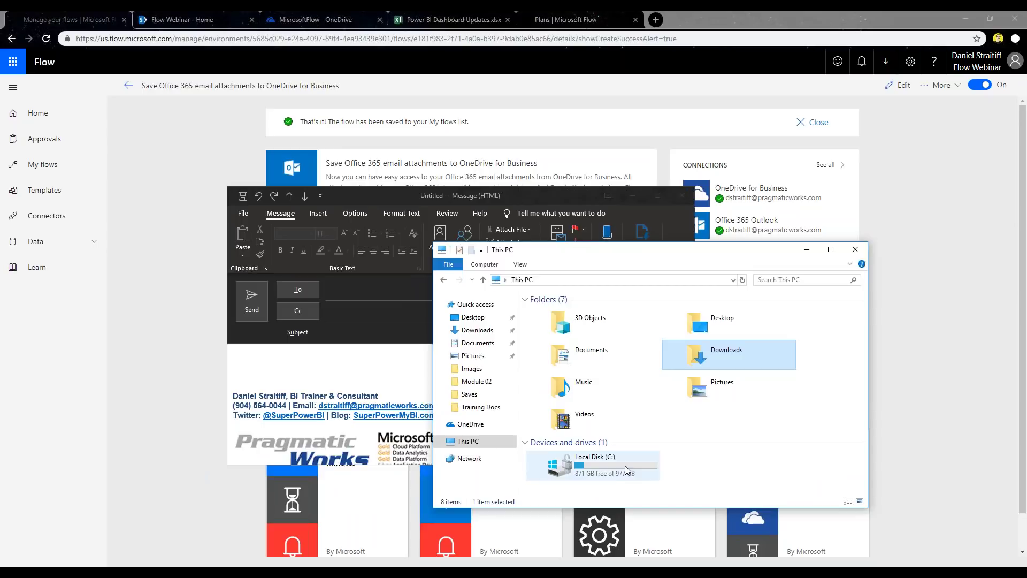
double_click(625, 465)
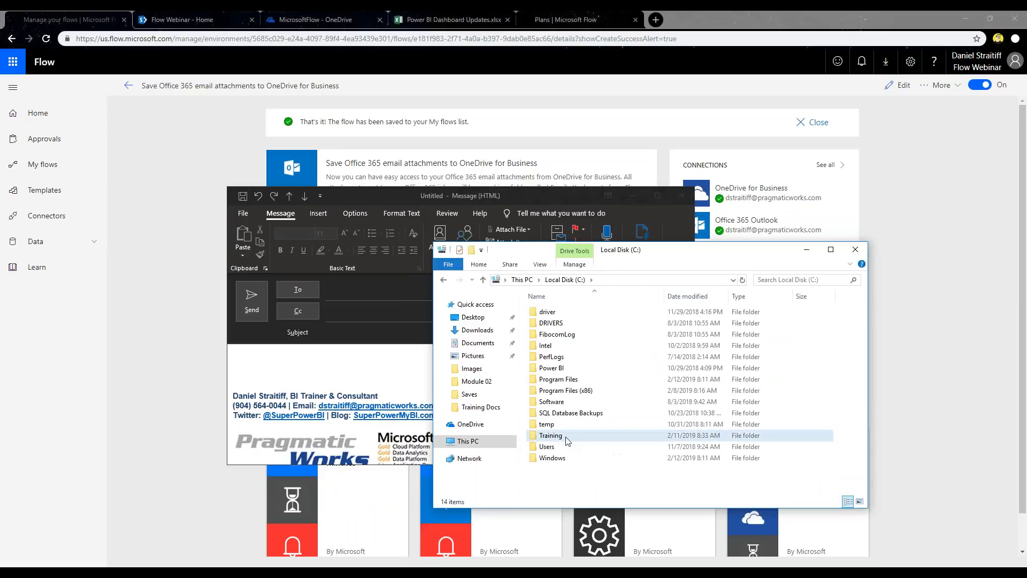
double_click(551, 435)
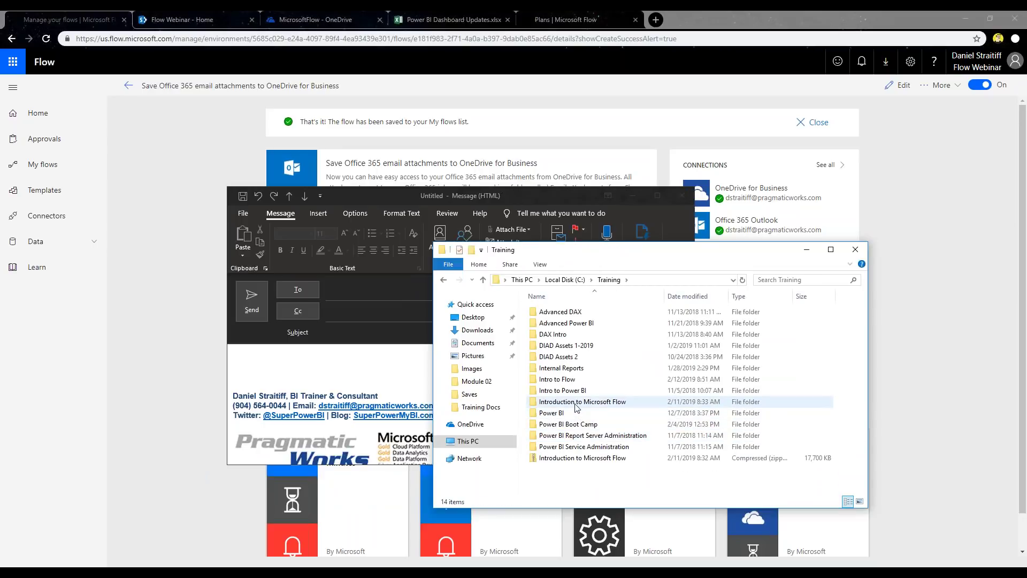
double_click(576, 404)
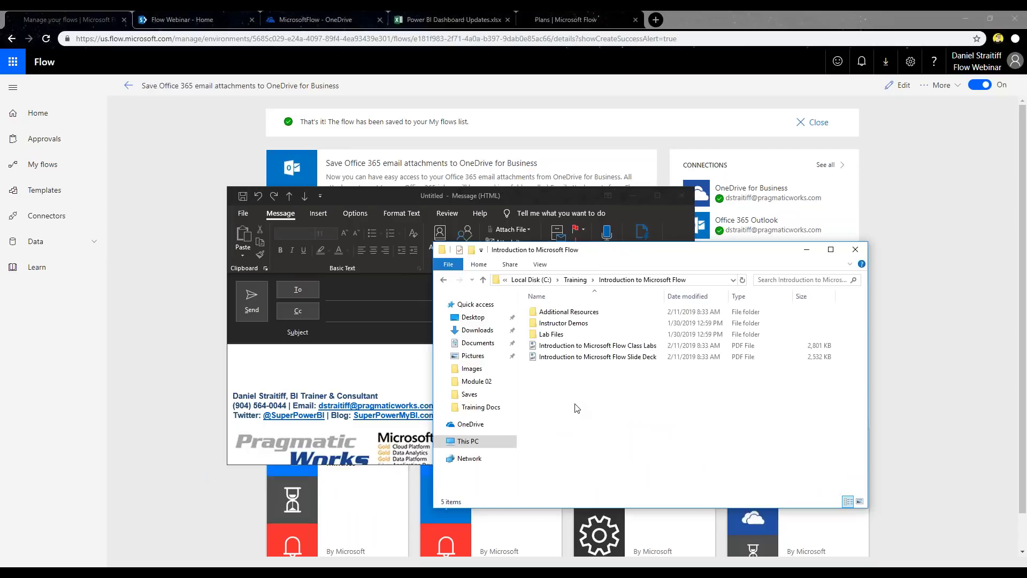
double_click(574, 324)
double_click(573, 323)
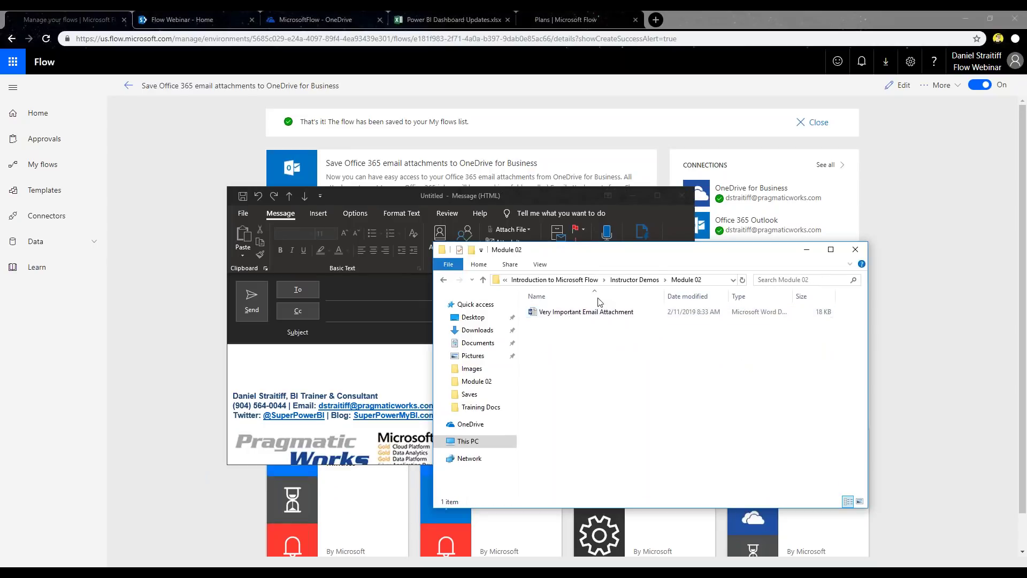
drag(615, 249, 733, 256)
click(727, 330)
drag(727, 332, 367, 366)
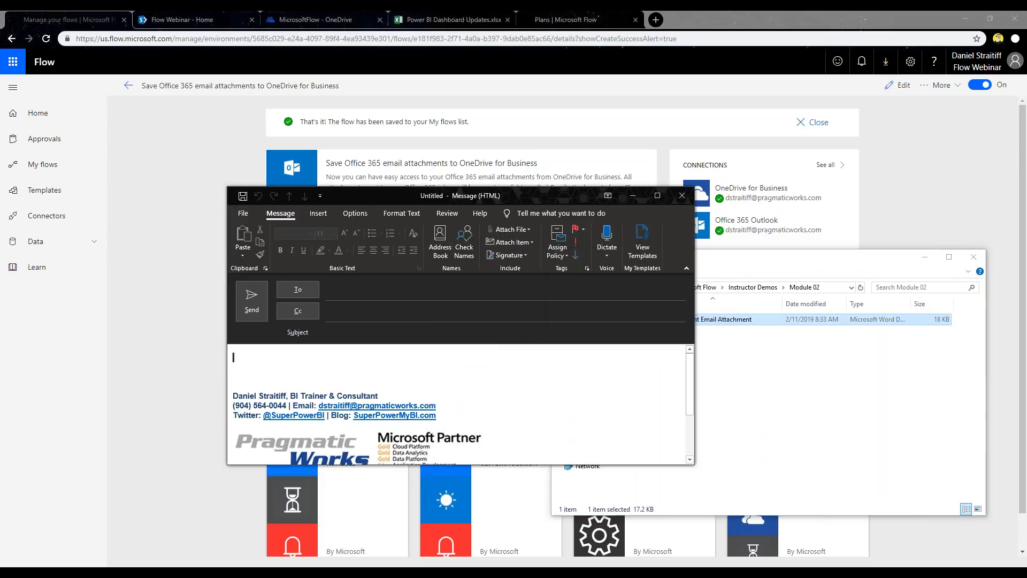
Step: Address the email to your own account, add the subject 'Here is your attachment', and send it
click(344, 291)
text(dstraitiff2)
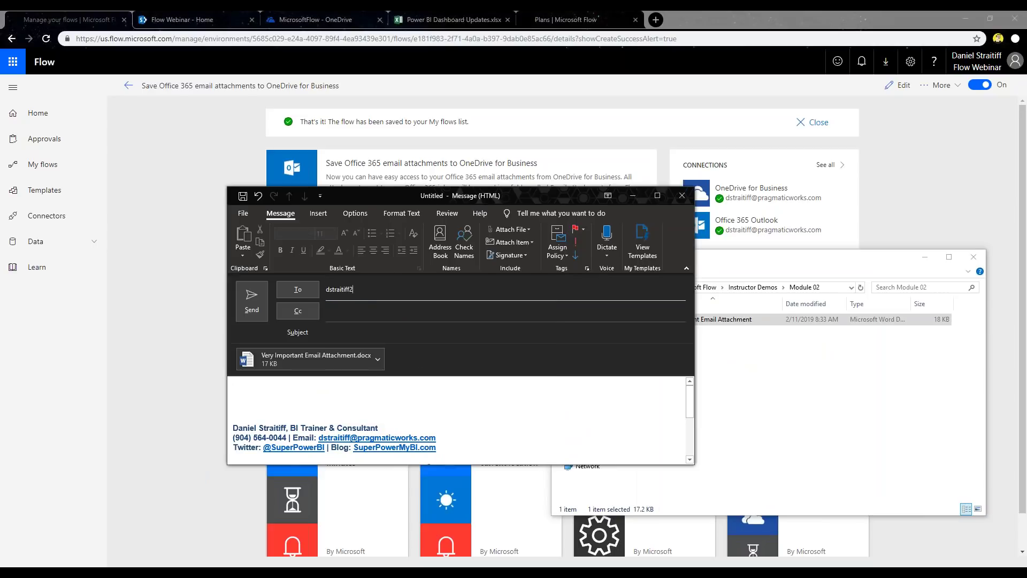
key(BackSpace)
click(388, 320)
key(Tab)
key(Tab)
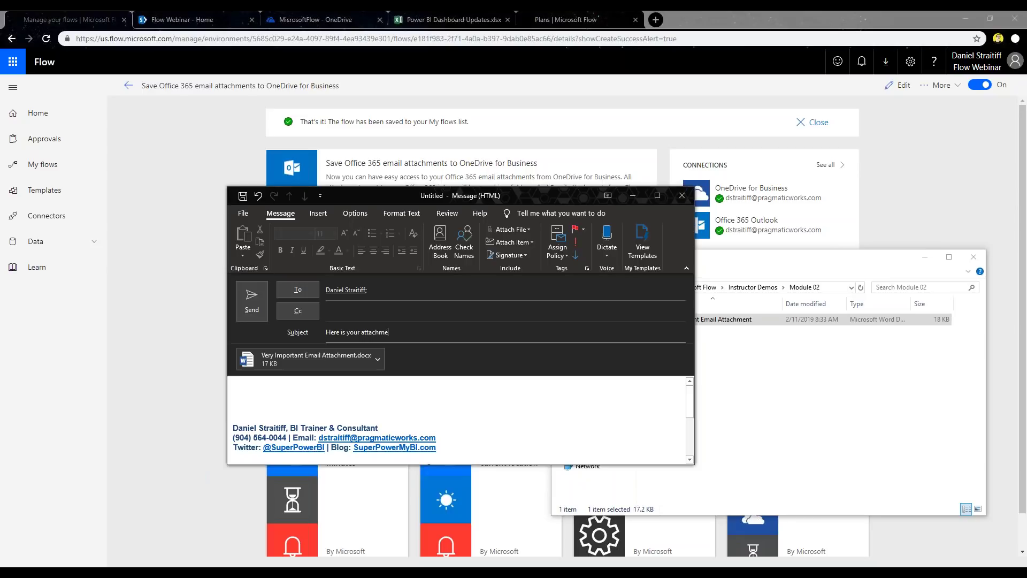
click(251, 301)
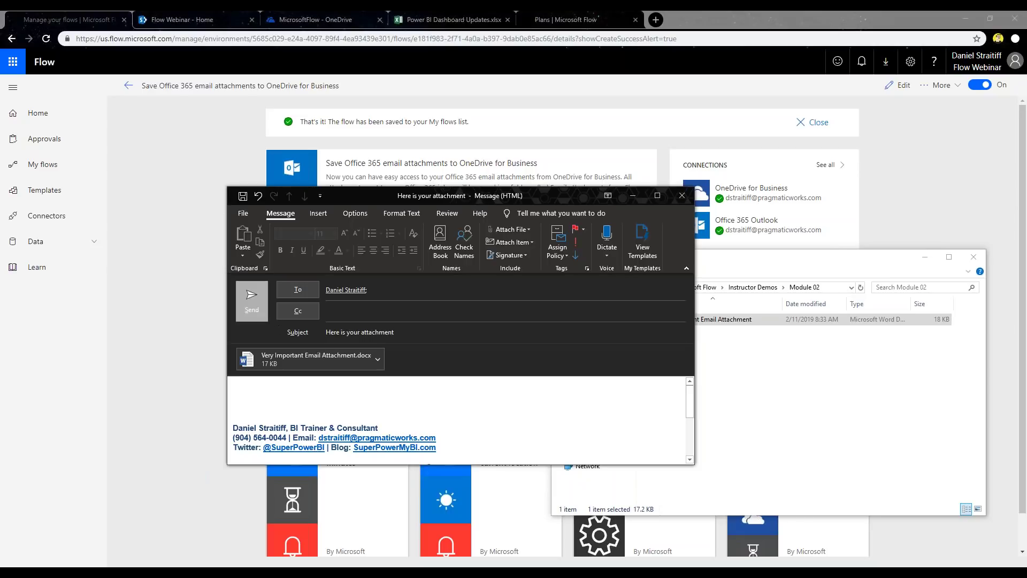
Step: Reload the flow details until Run History shows a succeeded 3-second run, then go to OneDrive
click(923, 261)
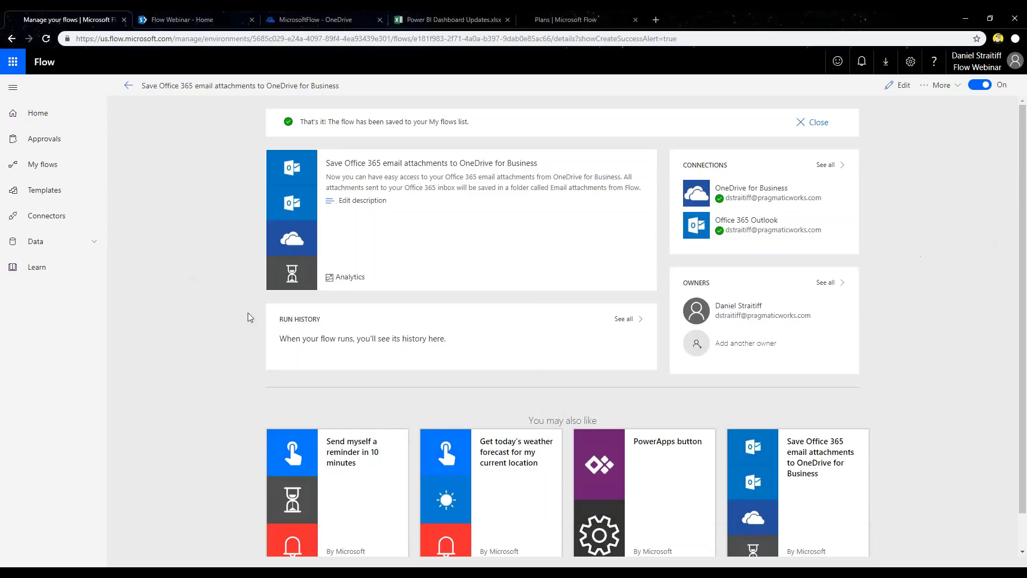
click(46, 39)
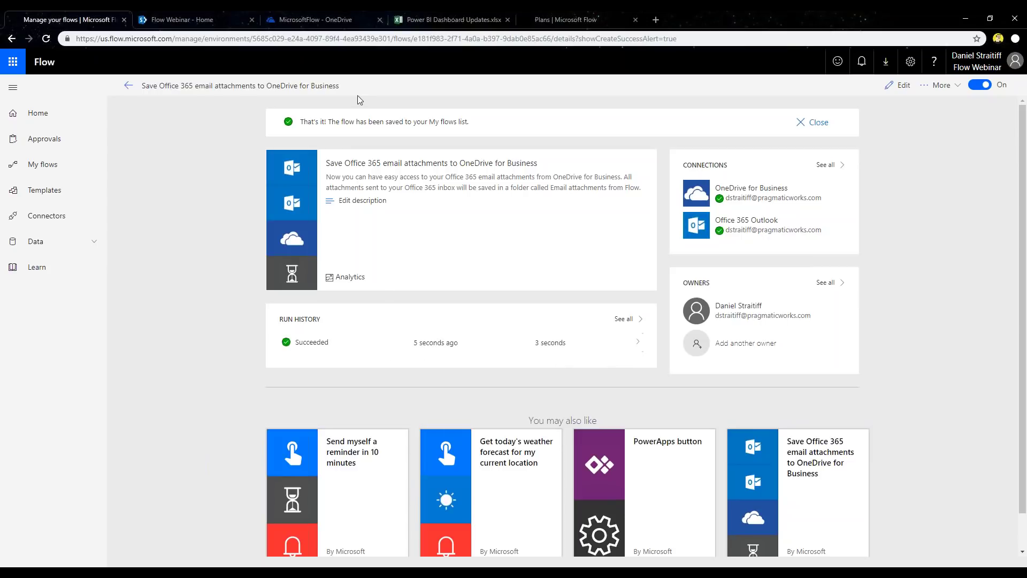
click(337, 18)
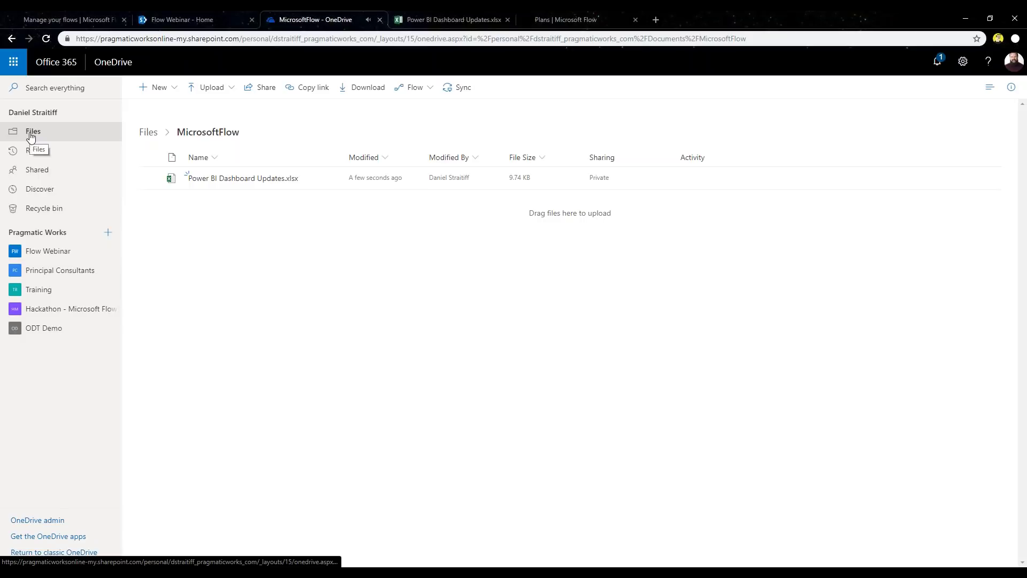
Step: Confirm Very Important Email Attachment is in OneDrive's Email attachments from Flow folder, then return to Flow
click(211, 16)
click(293, 16)
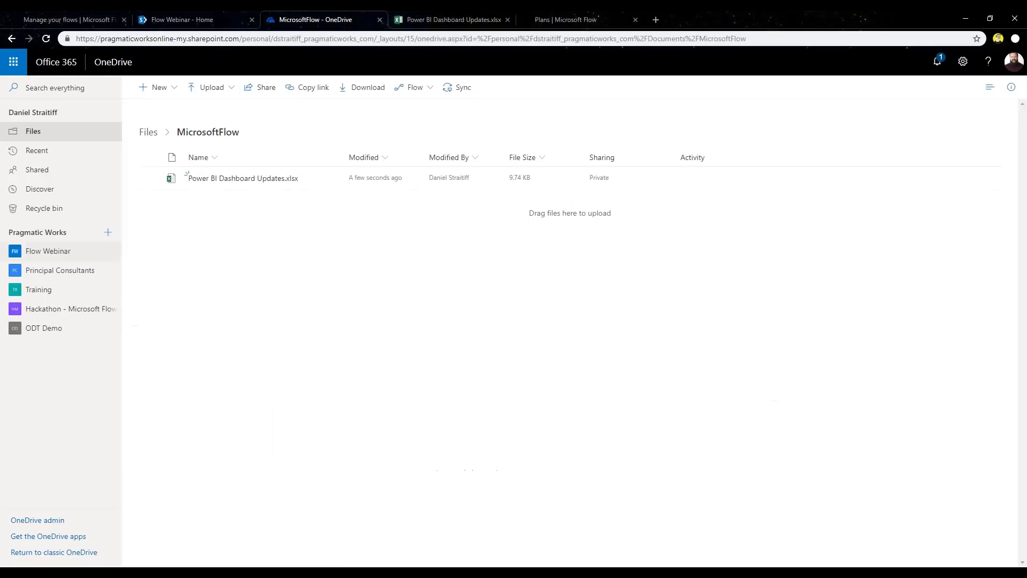
click(47, 137)
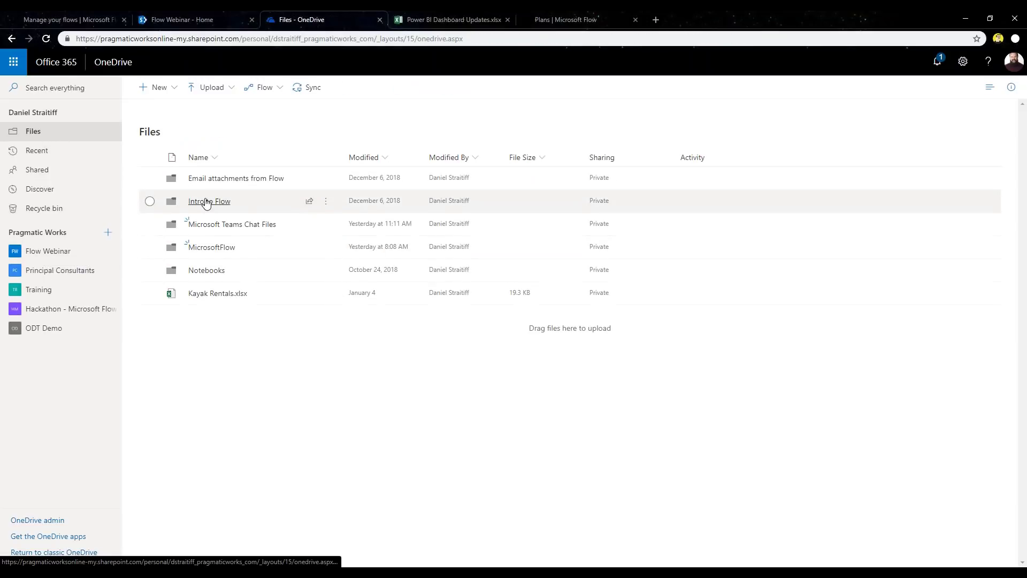
click(261, 181)
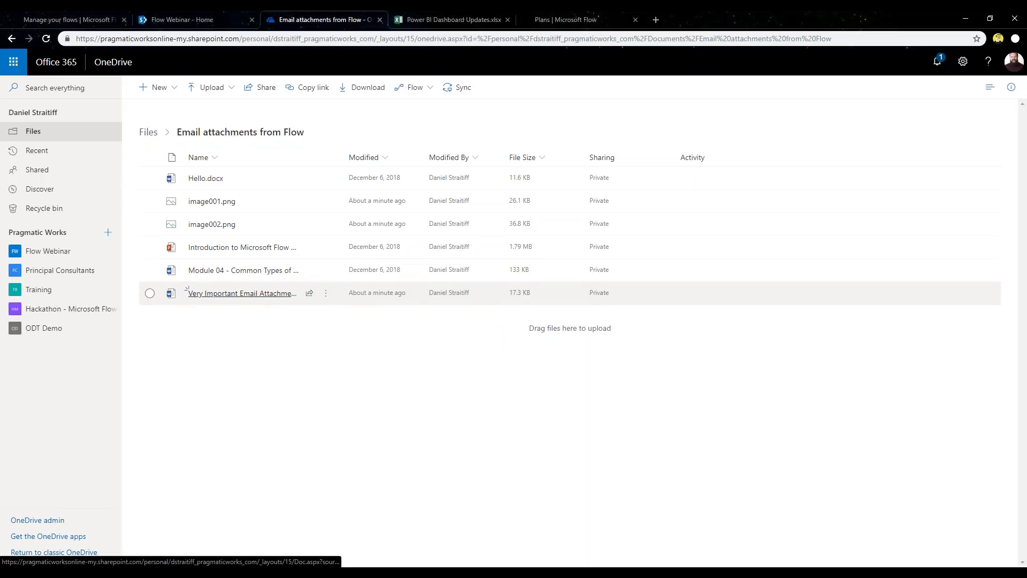
mouse_move(255, 294)
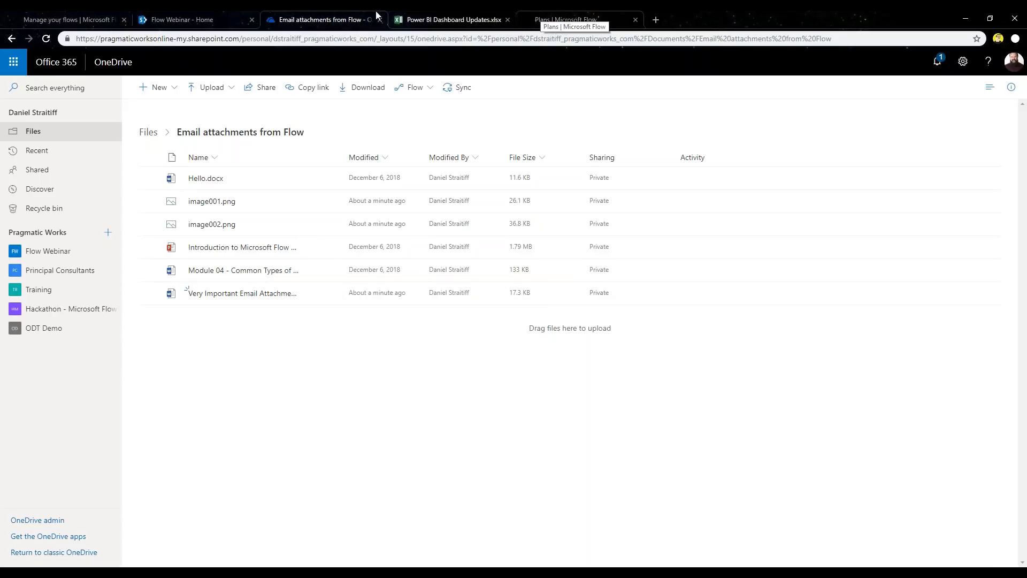
click(110, 12)
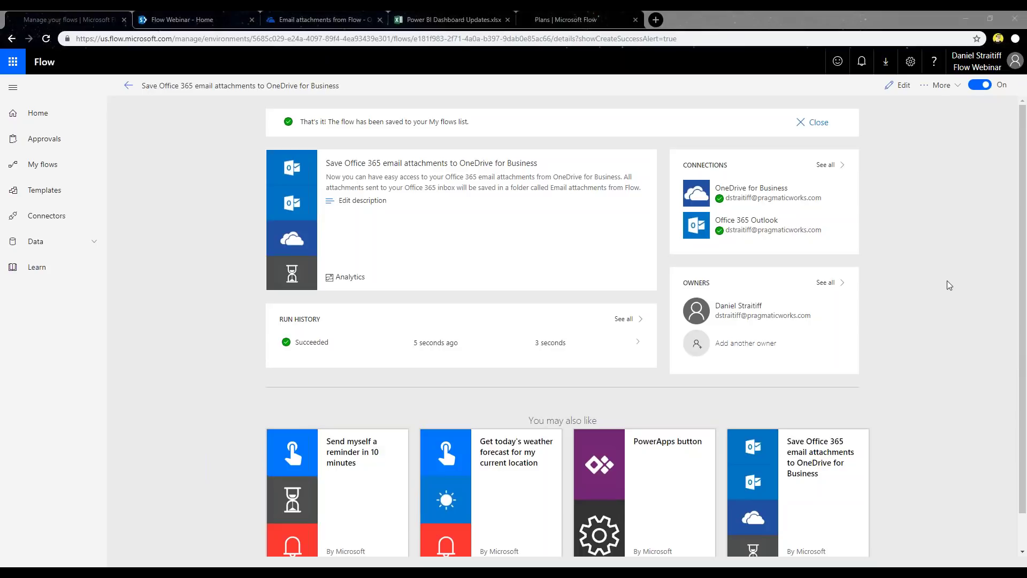
Step: Open the attachments-to-OneDrive flow in the designer from its details page
click(239, 238)
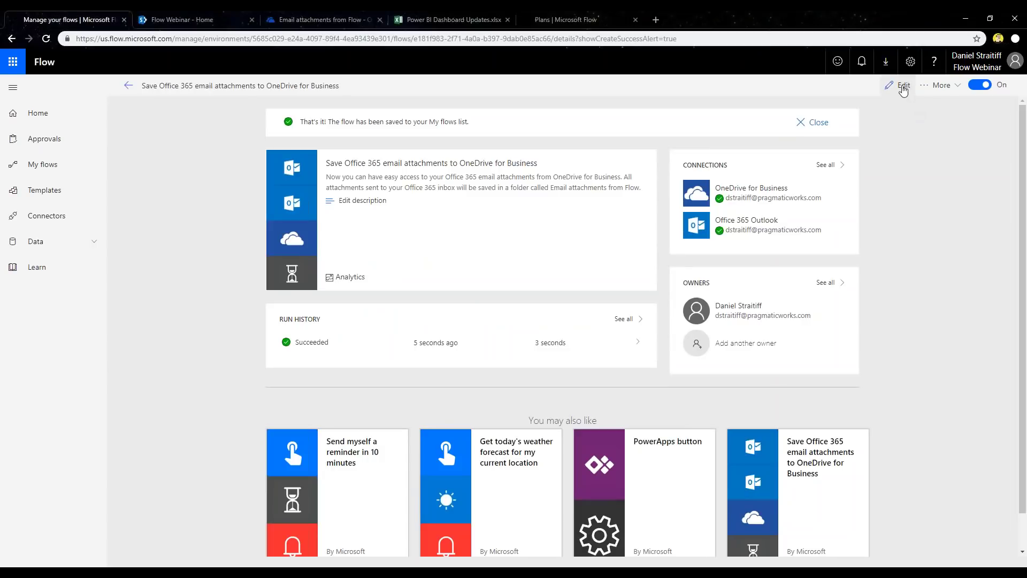
click(901, 85)
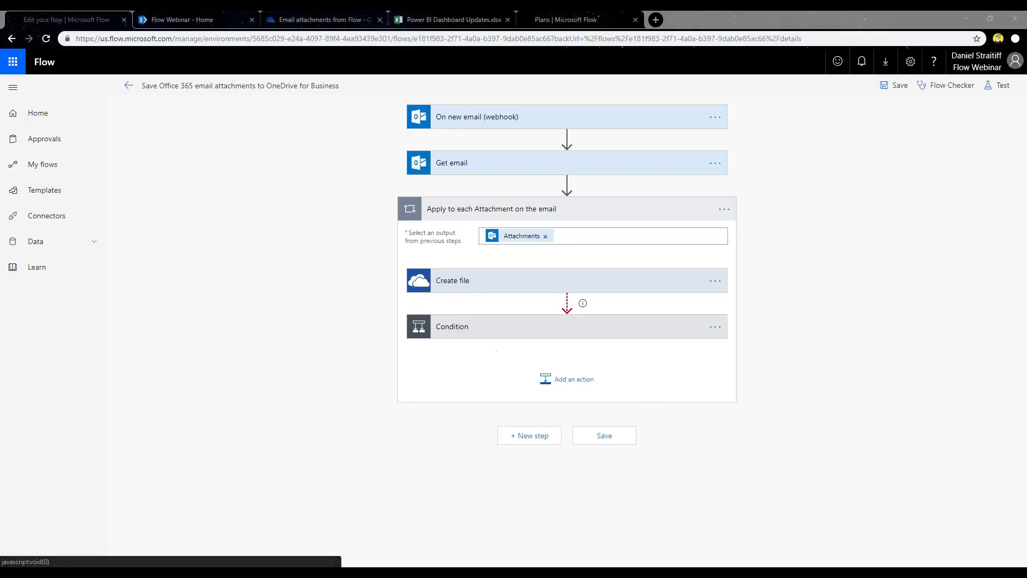
Step: Review the cards, leaving the Inbox trigger and Get email expanded and Apply to each collapsed
click(588, 212)
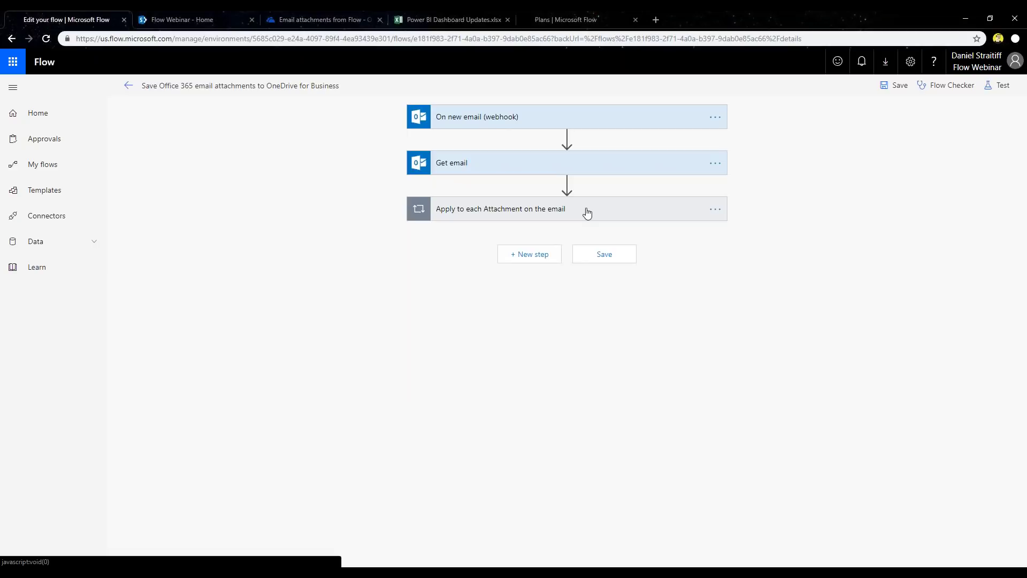
click(587, 212)
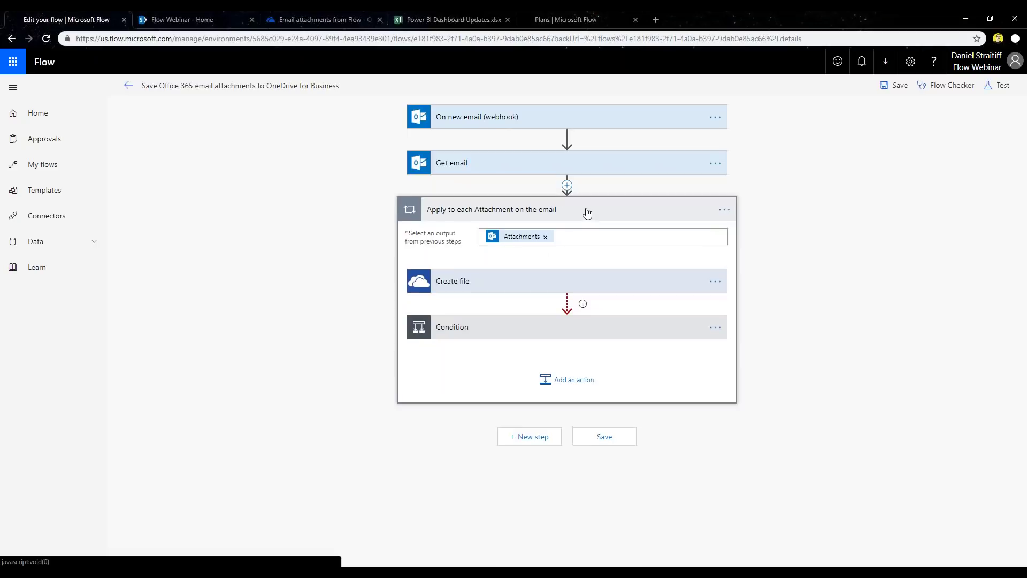
click(534, 164)
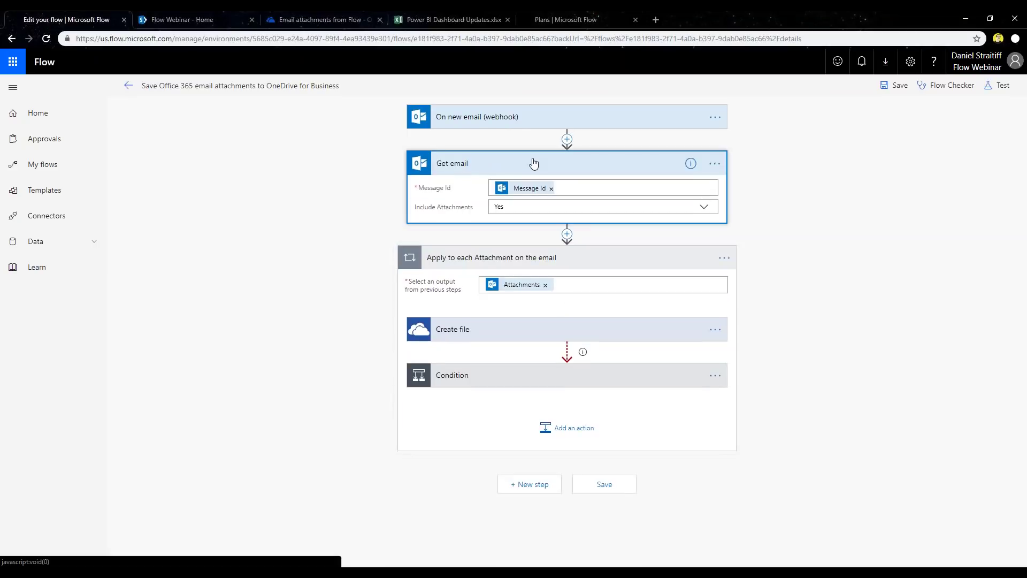
click(553, 118)
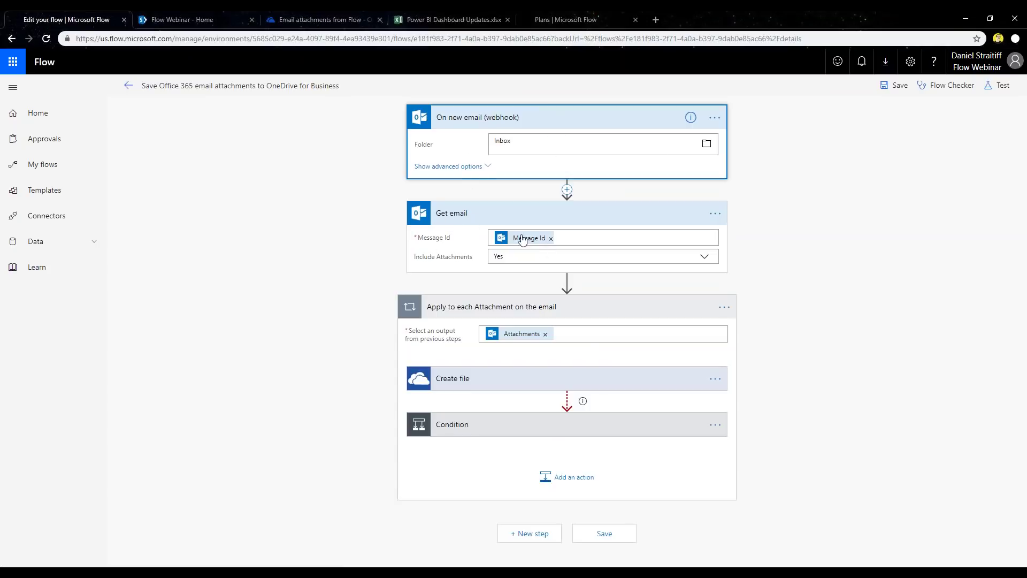
mouse_move(541, 241)
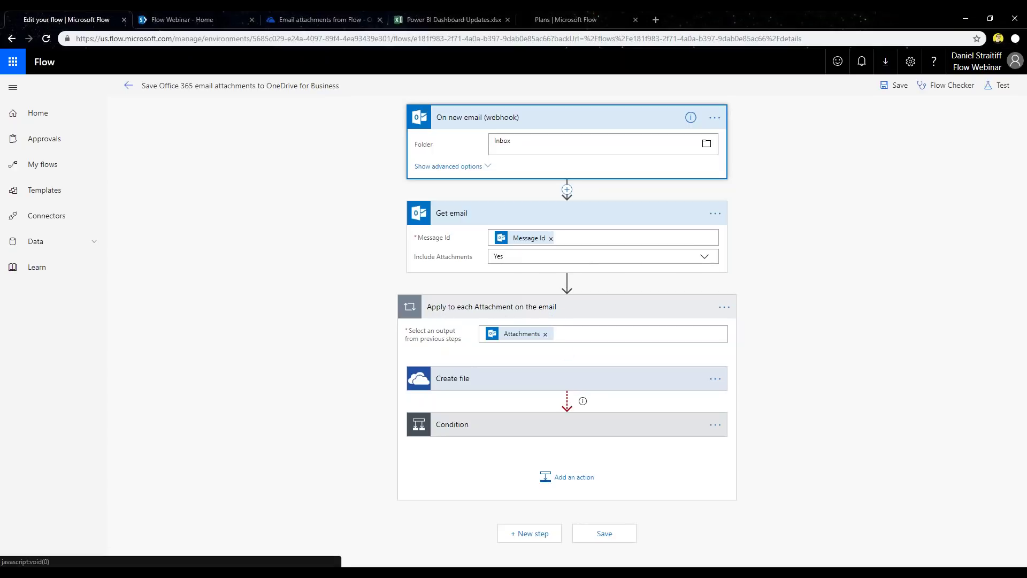
click(566, 426)
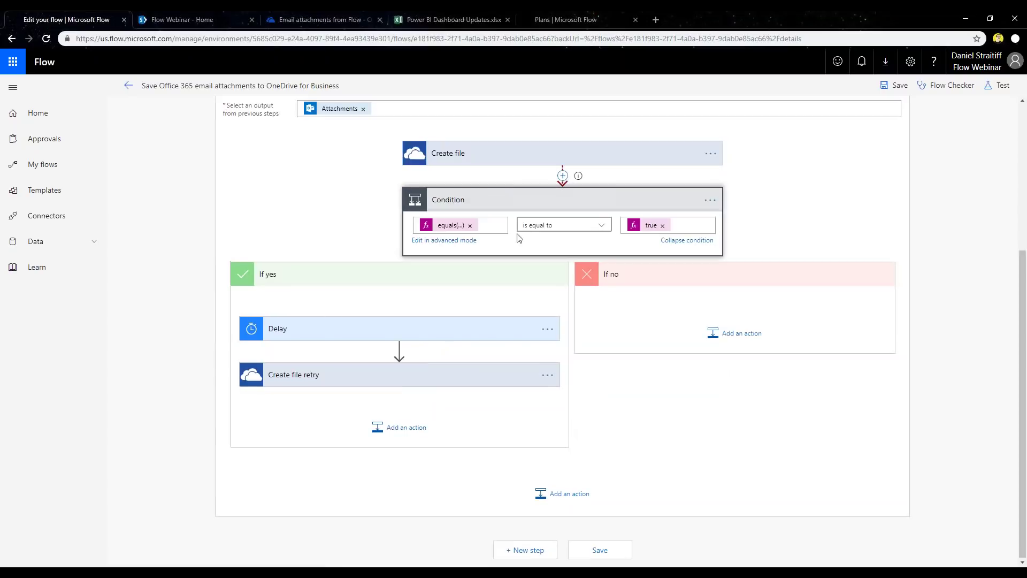
click(523, 209)
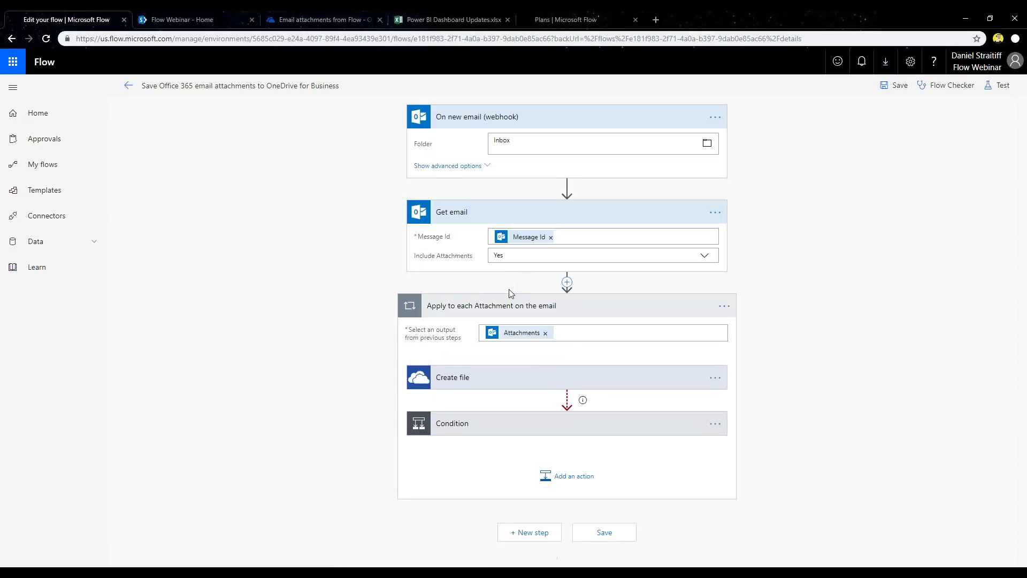
click(592, 313)
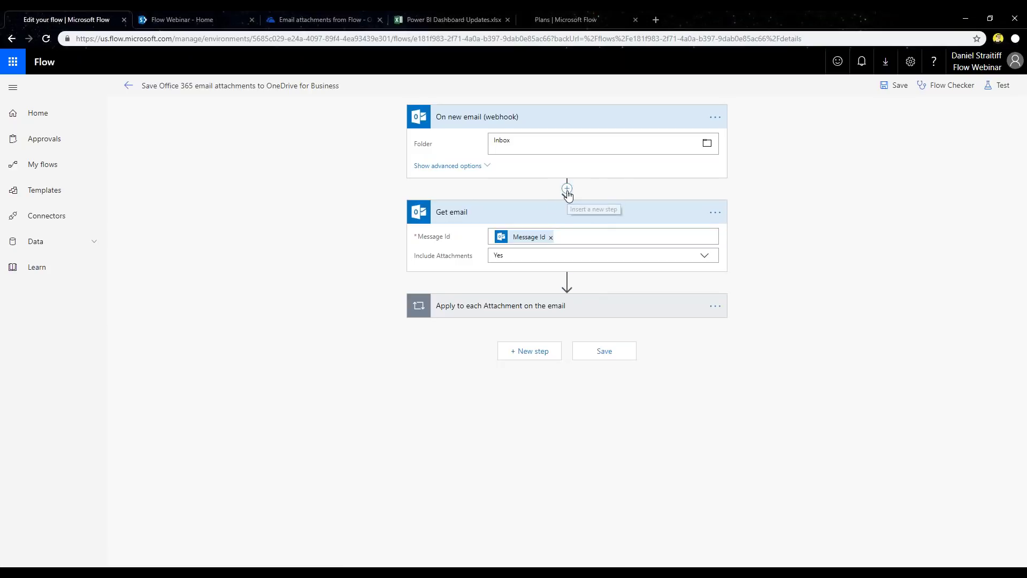
Step: Add a Send me a mobile notification action after the Get email step
click(567, 283)
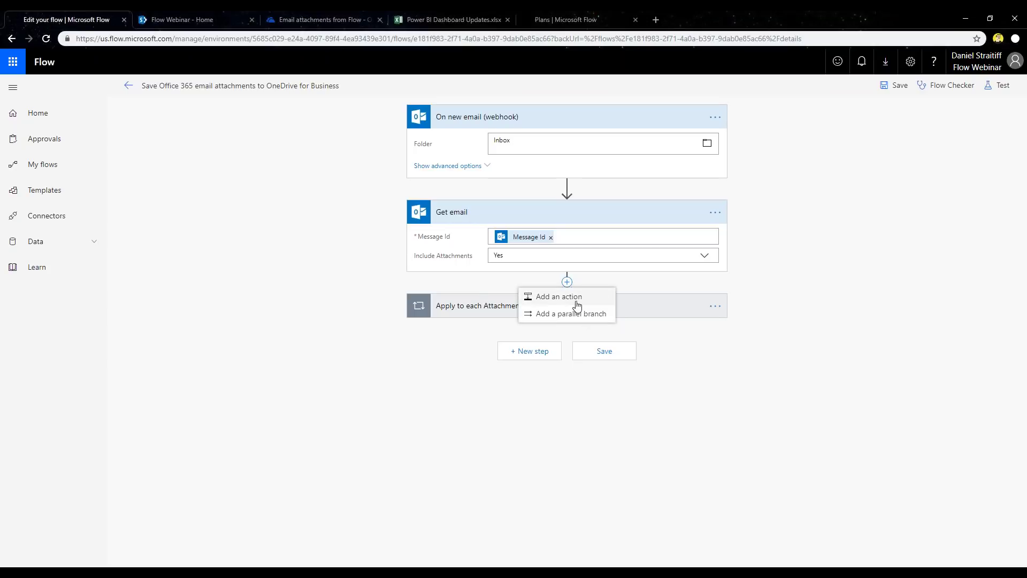
click(576, 301)
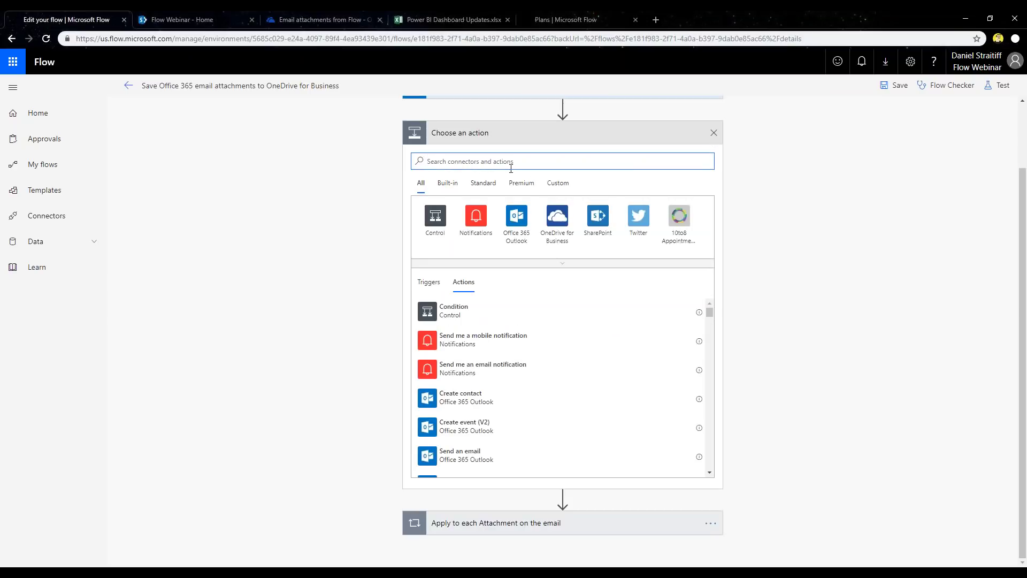
click(476, 217)
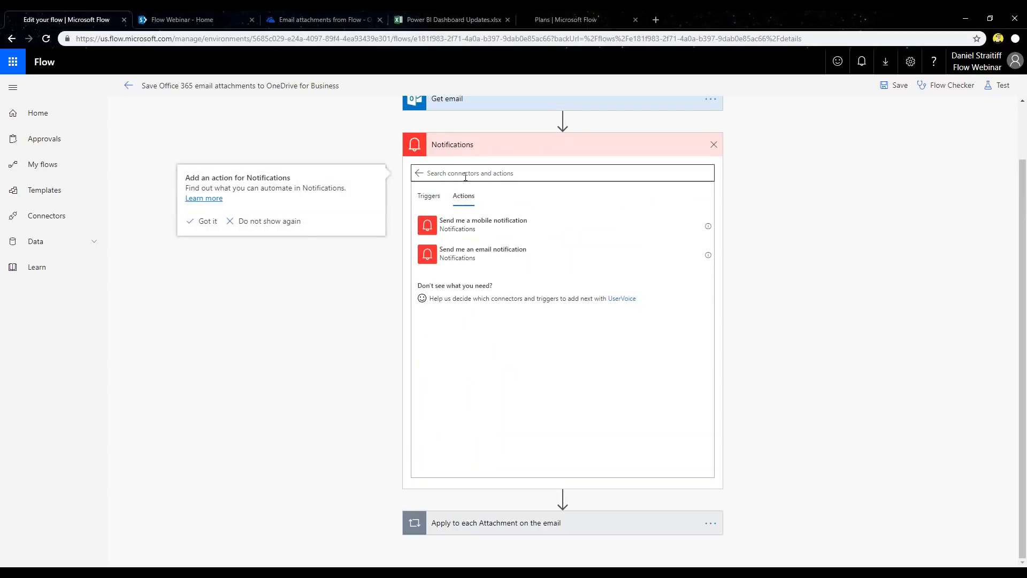
click(492, 233)
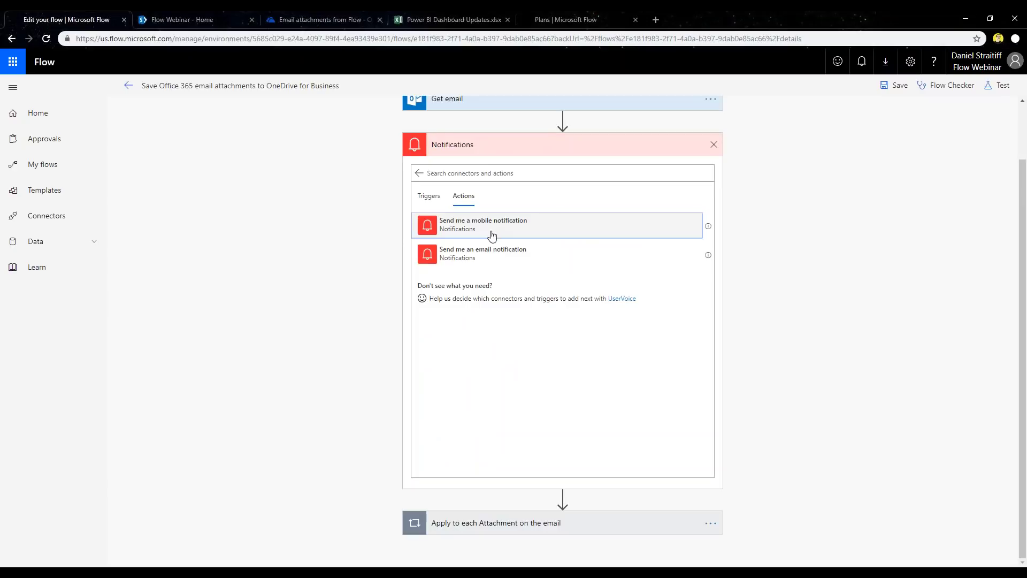
click(489, 233)
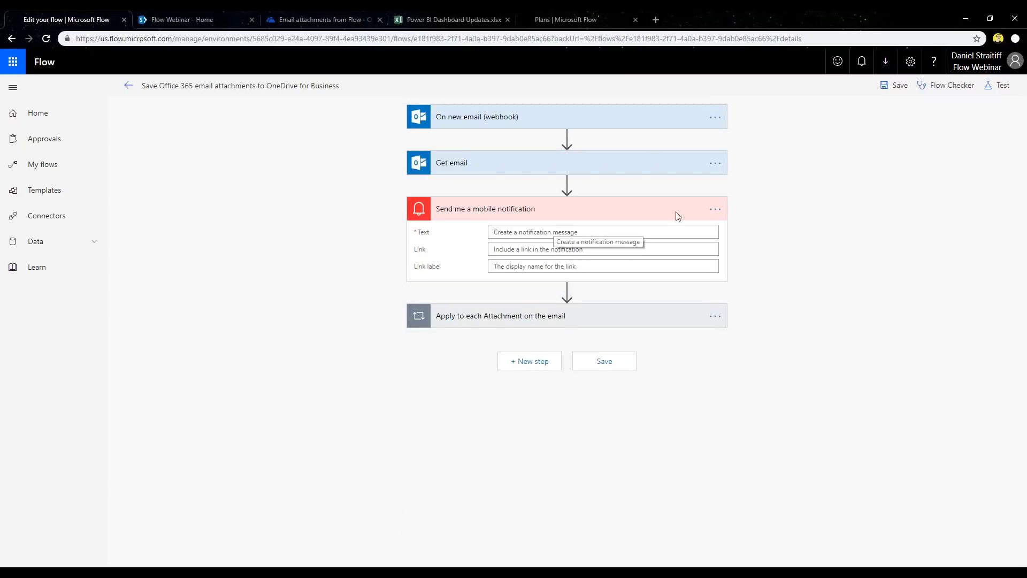
Step: Delete the mobile notification step and confirm its removal
click(712, 211)
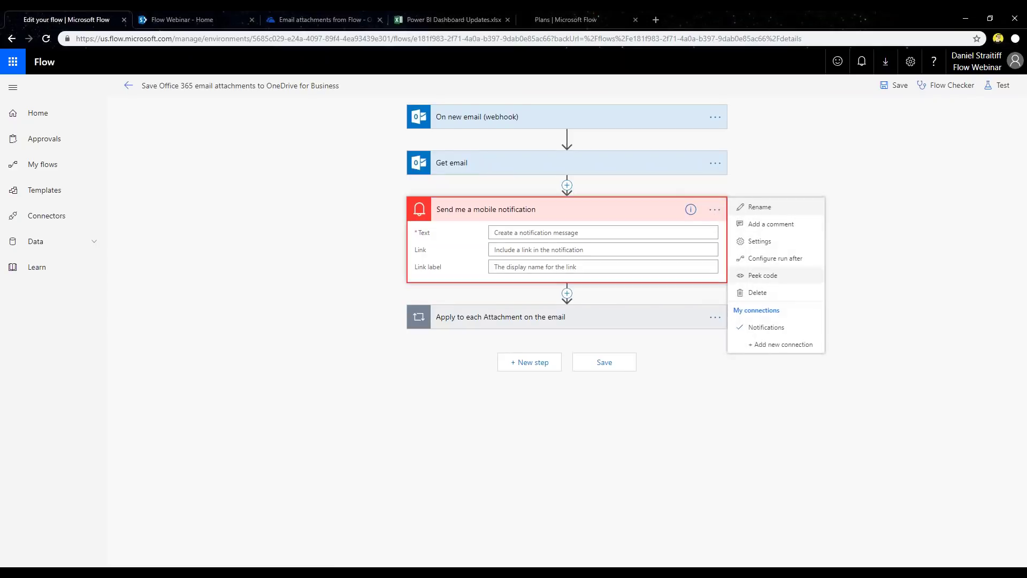
click(760, 293)
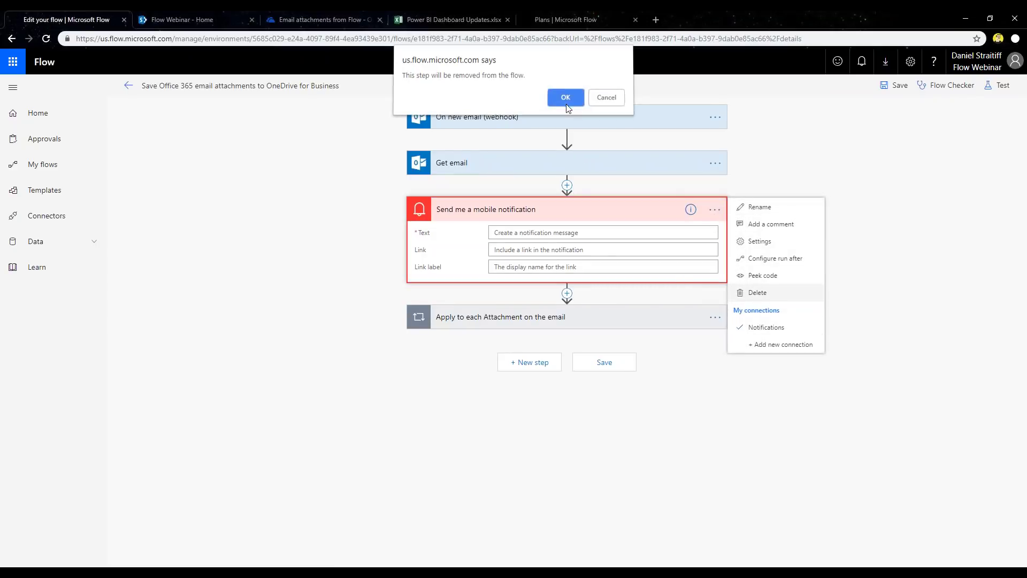
click(565, 99)
click(567, 186)
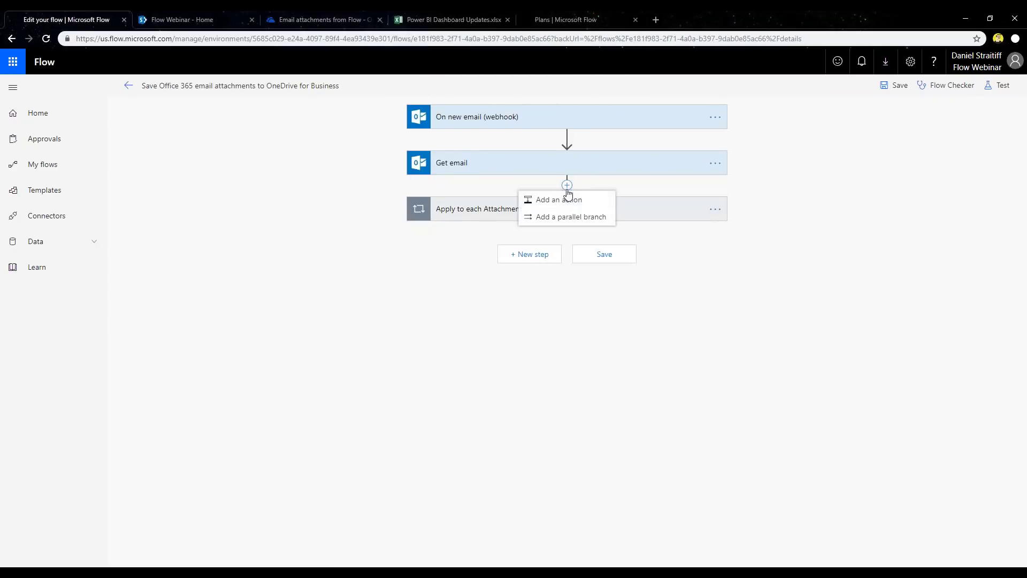
Step: Add then cancel a parallel branch beside Apply to each, and switch to the Testing and Troubleshooting slide
click(569, 217)
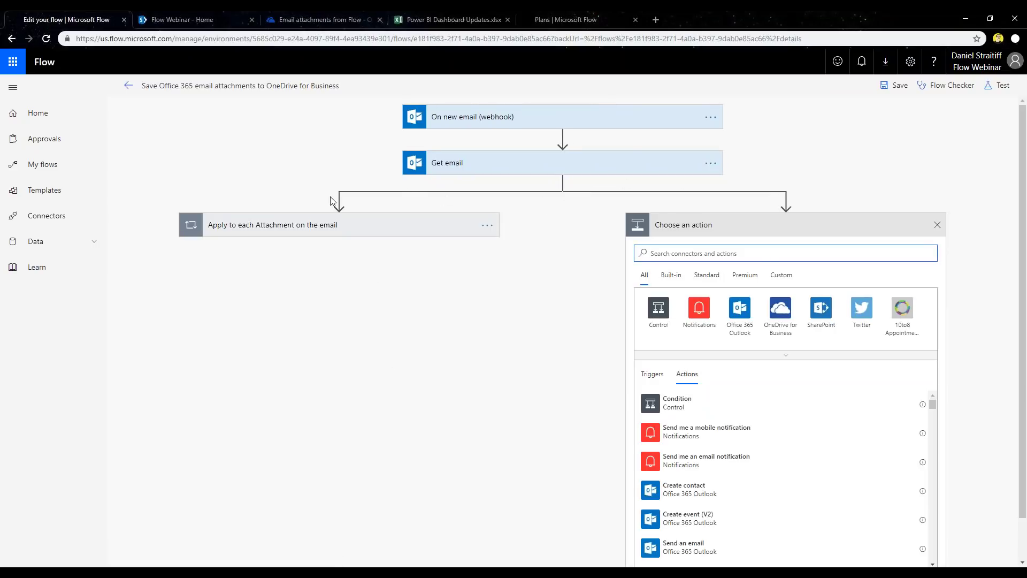
click(936, 227)
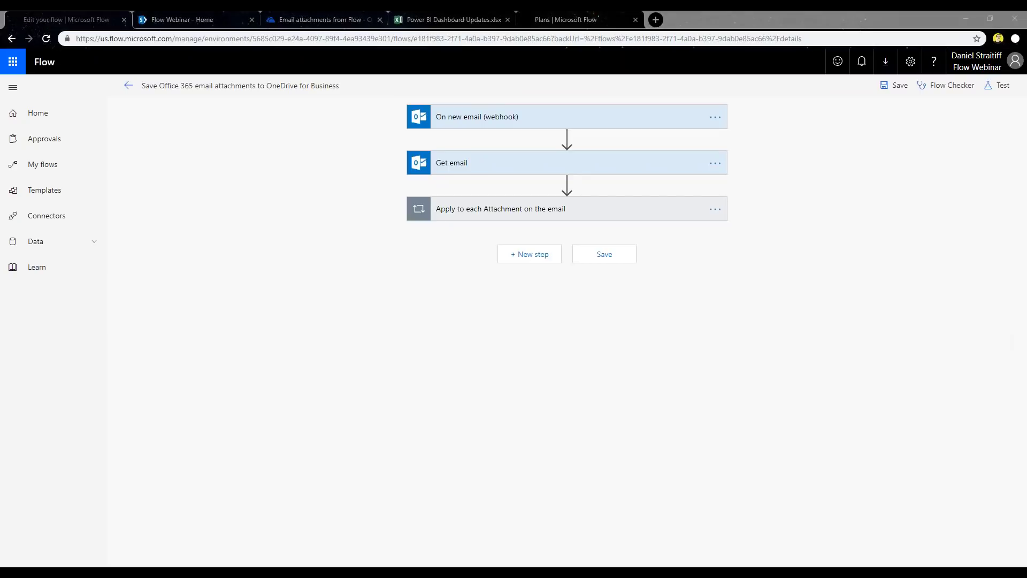
key(alt+Tab)
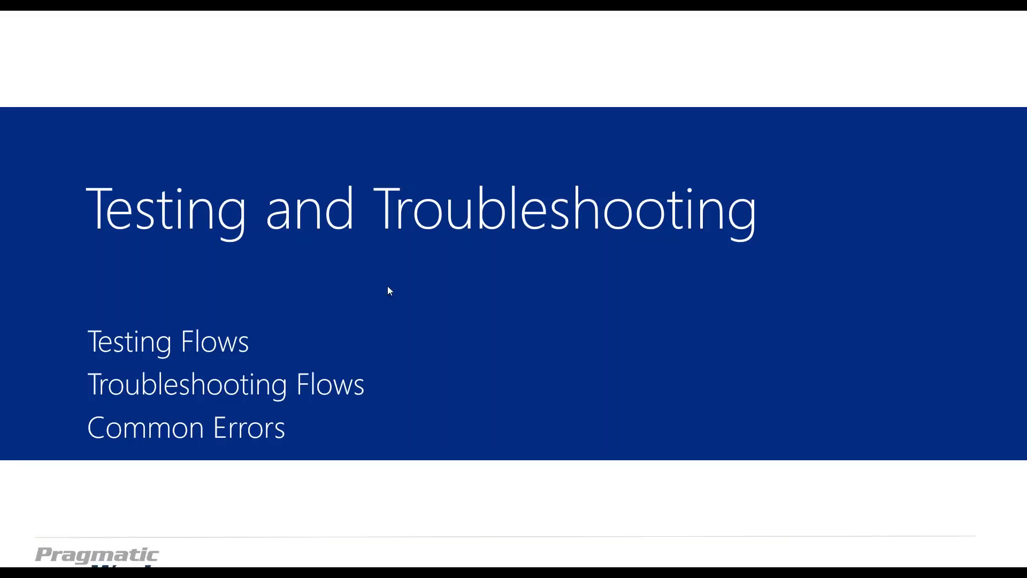
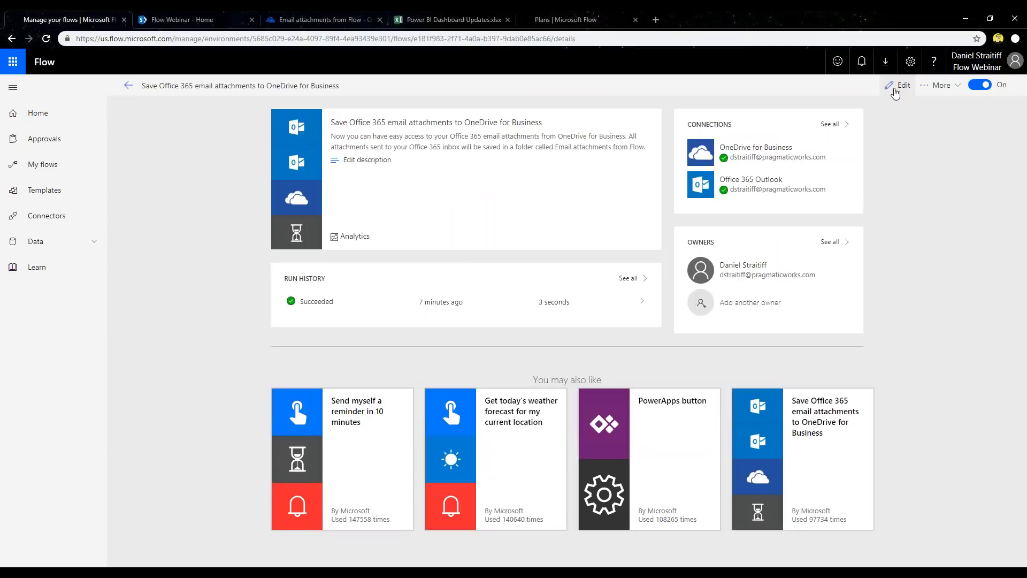
Step: Open the flow in edit mode, collapse Apply to each, and expand the Get email step
click(898, 94)
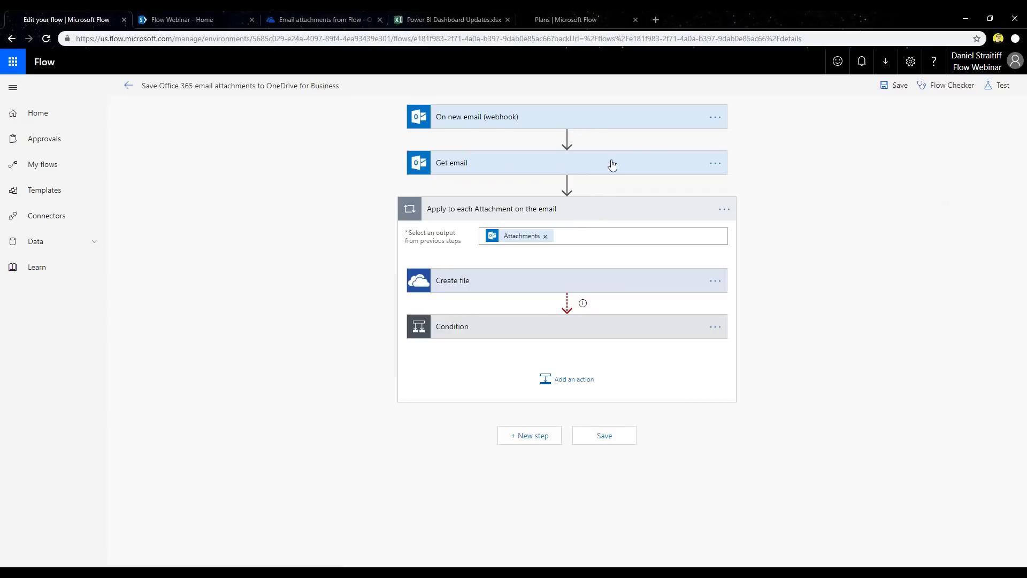
click(600, 210)
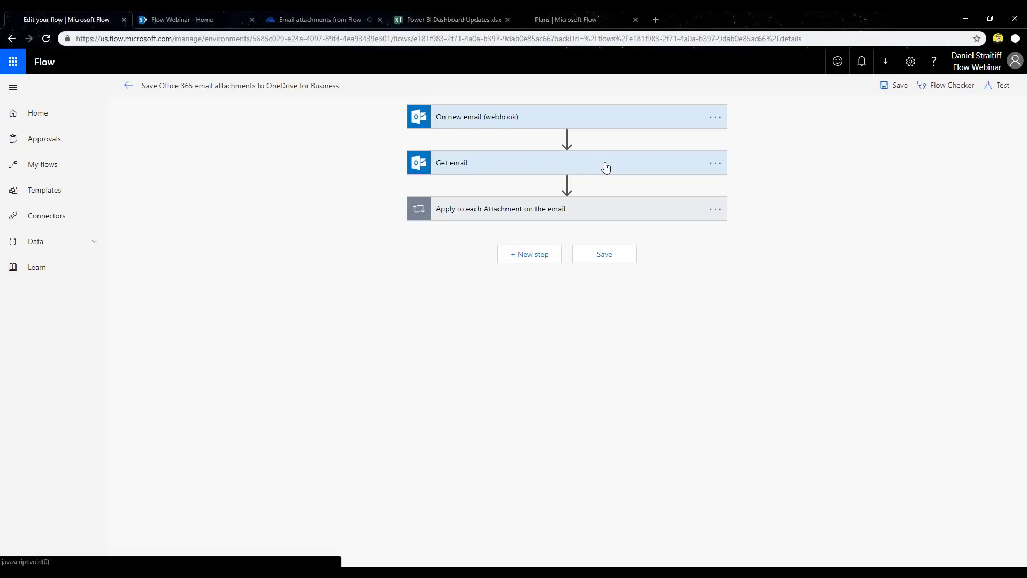
click(606, 167)
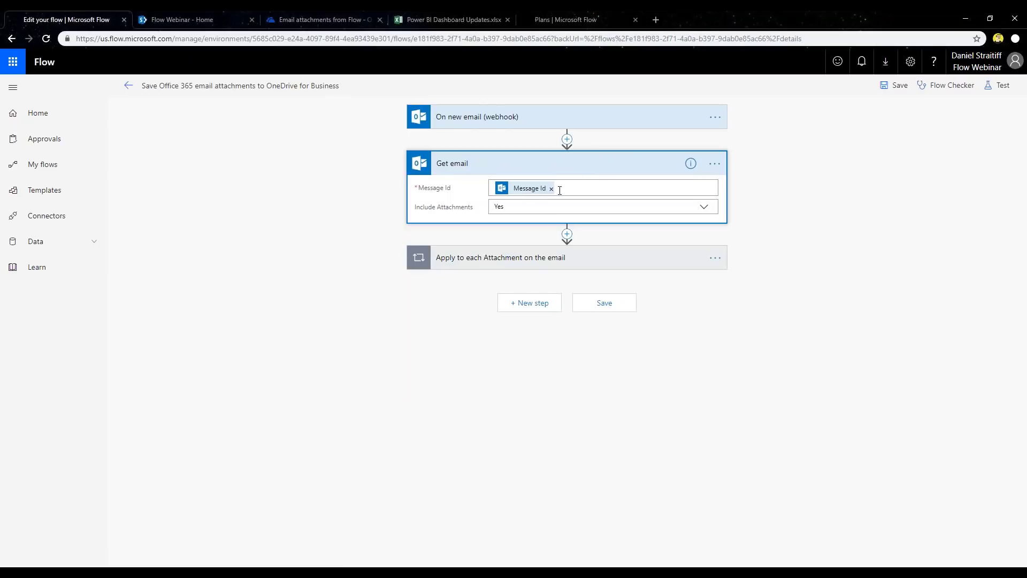
Step: Remove the token from Get email's Message Id, leaving the required field empty
click(551, 189)
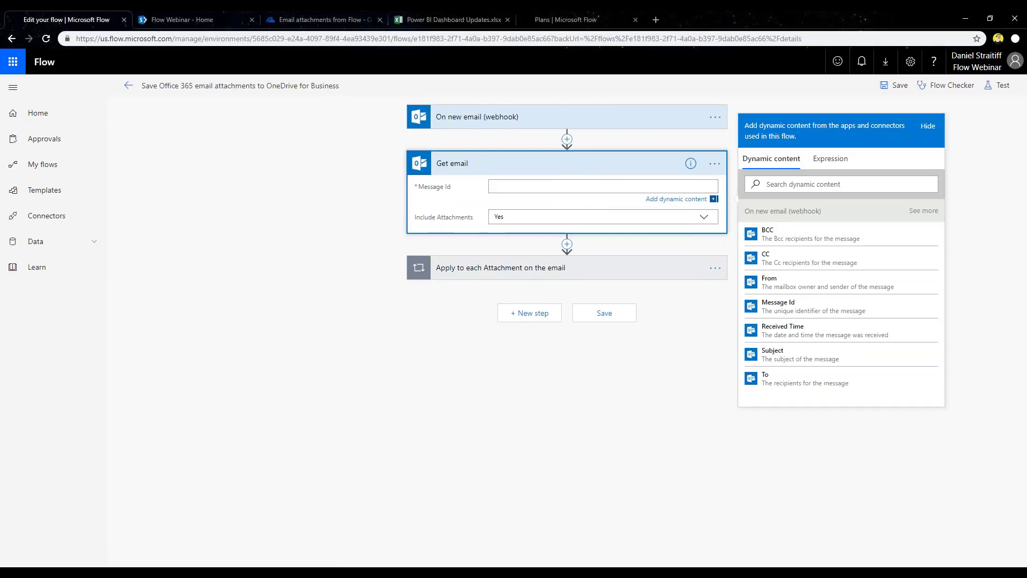
click(771, 283)
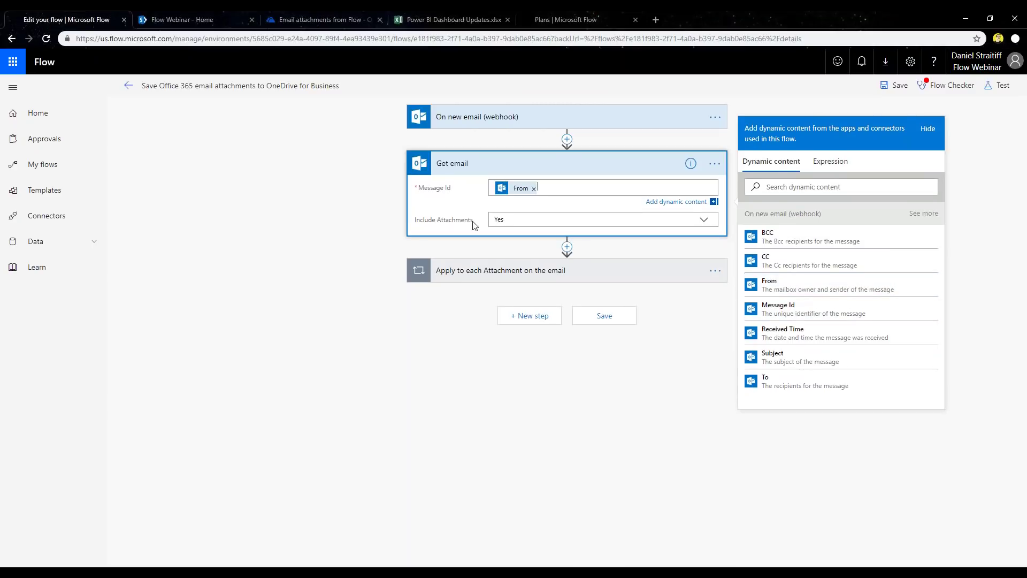
click(533, 188)
click(587, 167)
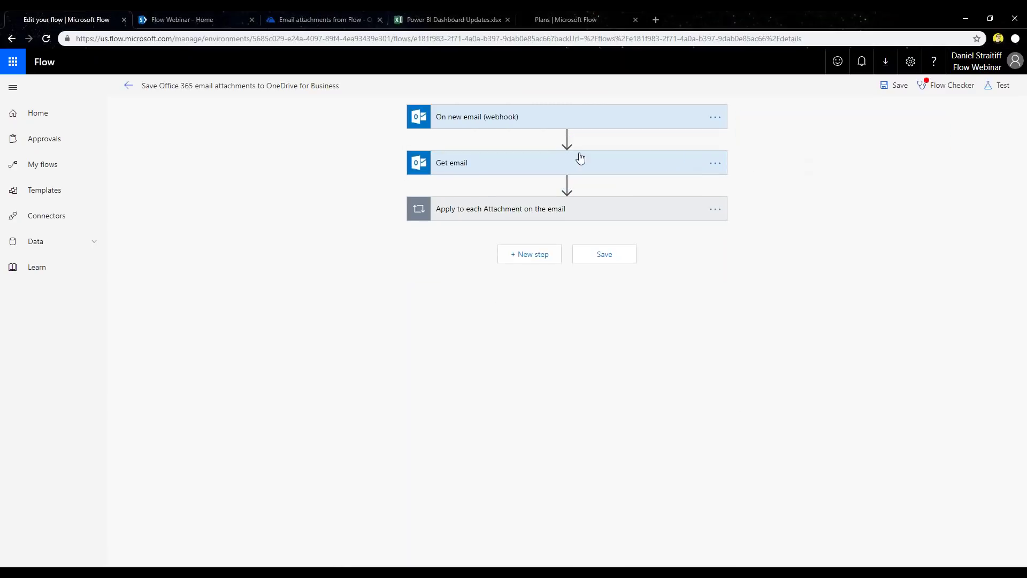
click(538, 168)
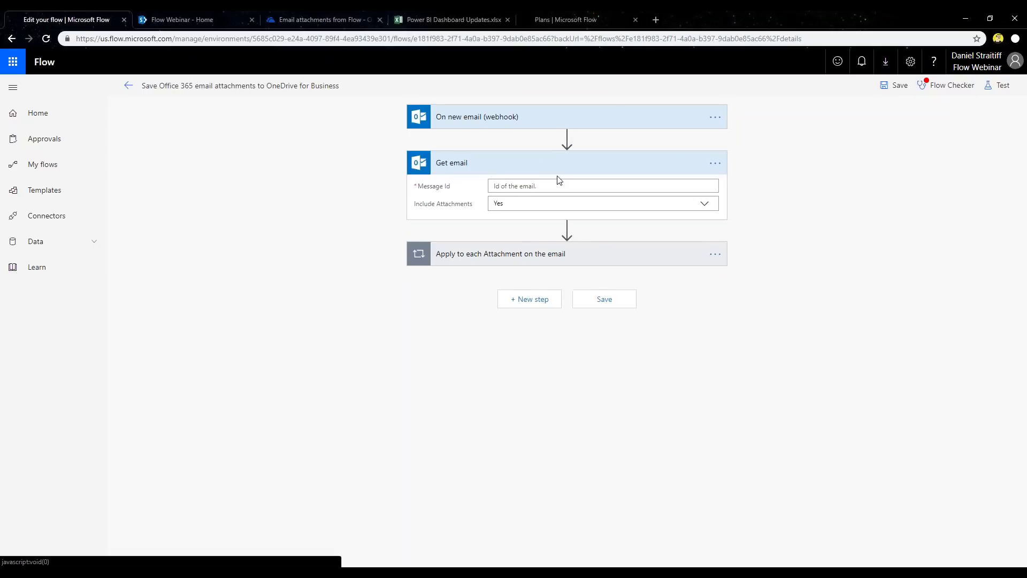
Step: Run Flow Checker, then fill Get email's Message Id with the trigger's From value
click(928, 88)
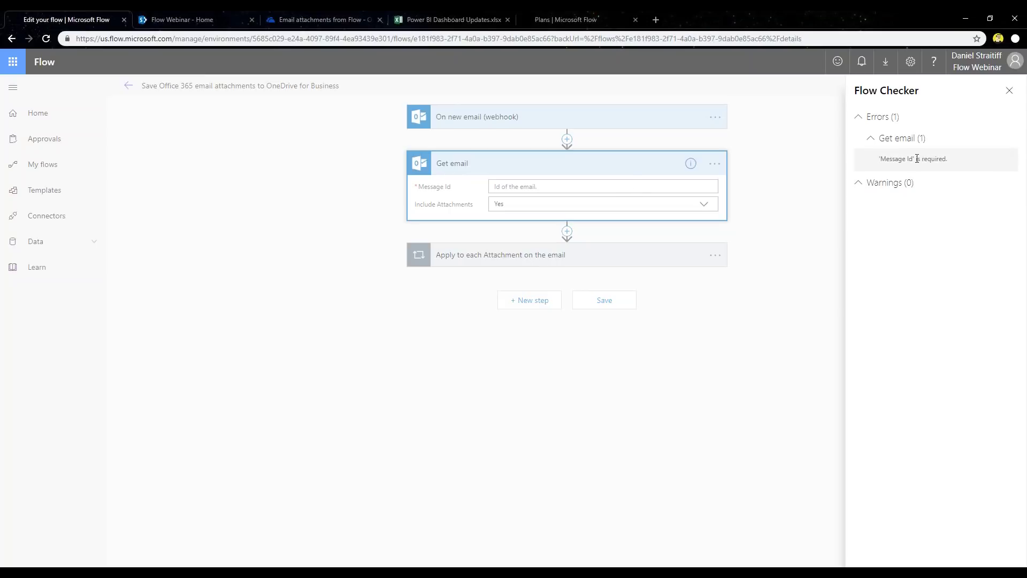
click(835, 135)
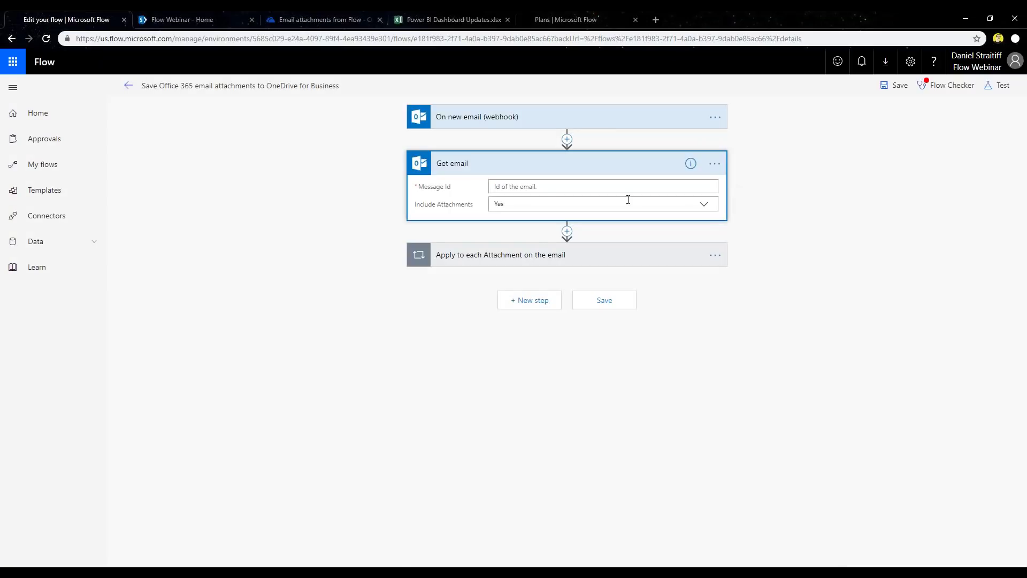
click(510, 186)
click(788, 285)
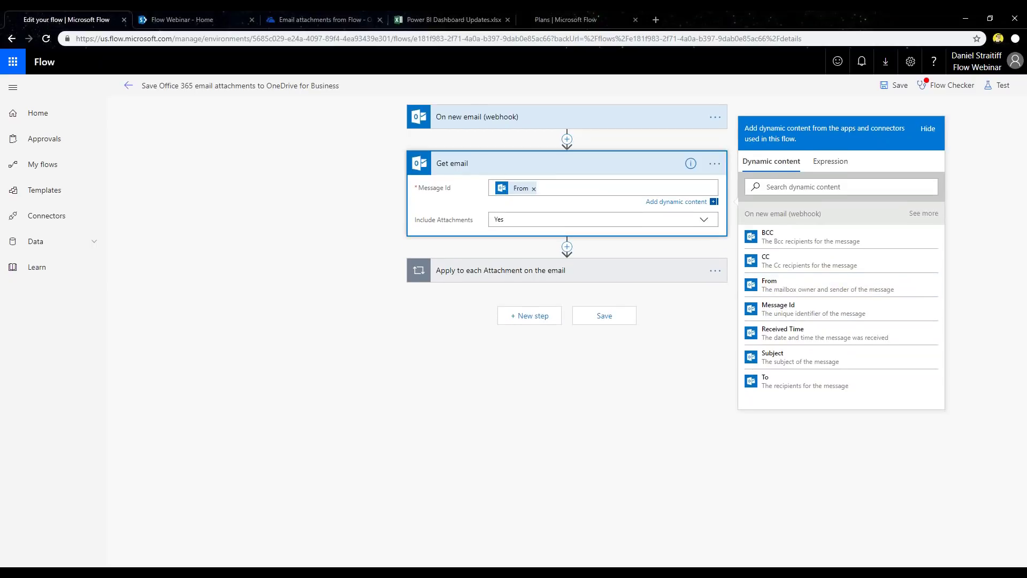
click(681, 397)
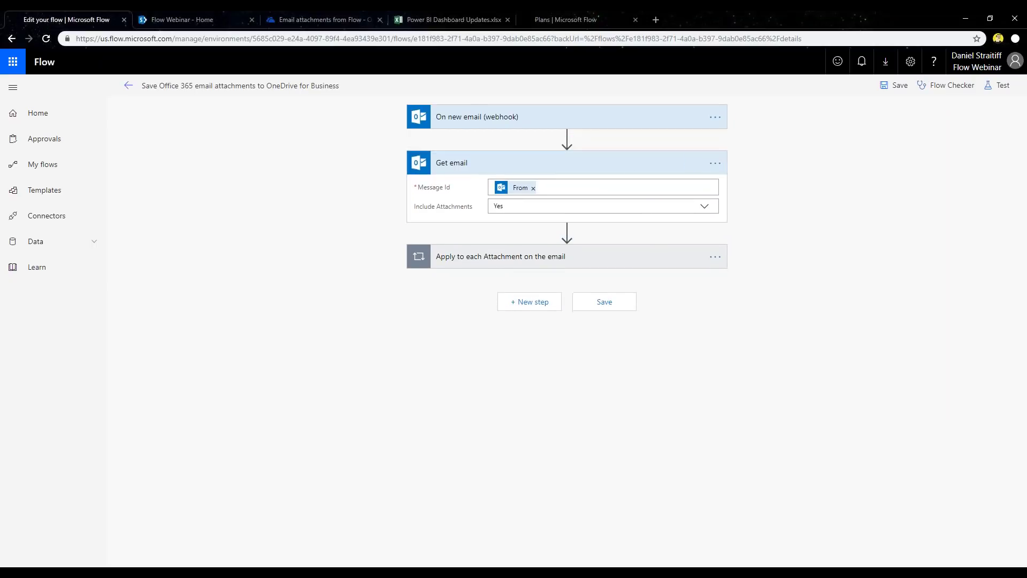
Step: Recheck the flow for errors, save it, and bring up the test options
click(948, 85)
click(814, 193)
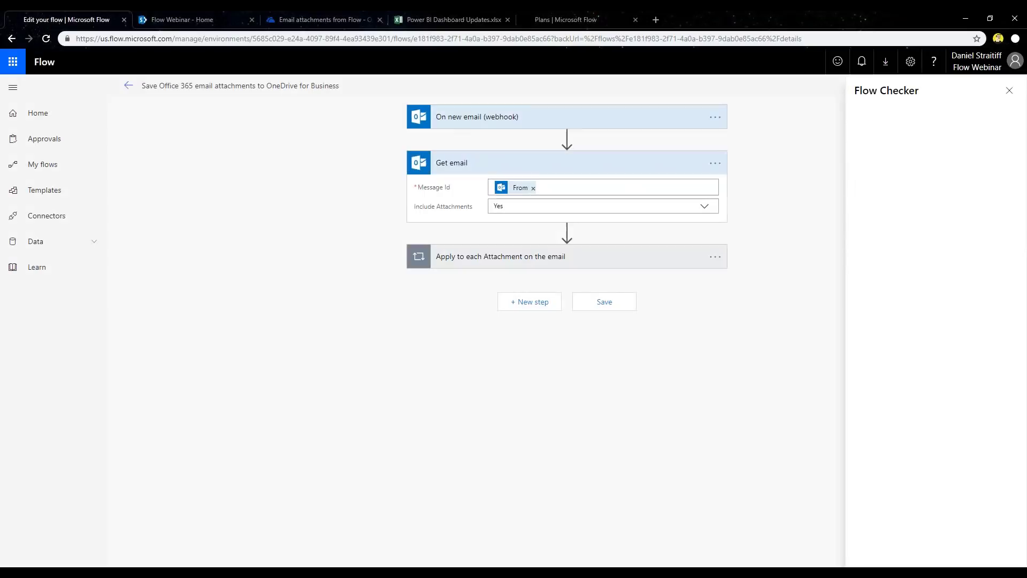
click(560, 162)
click(896, 86)
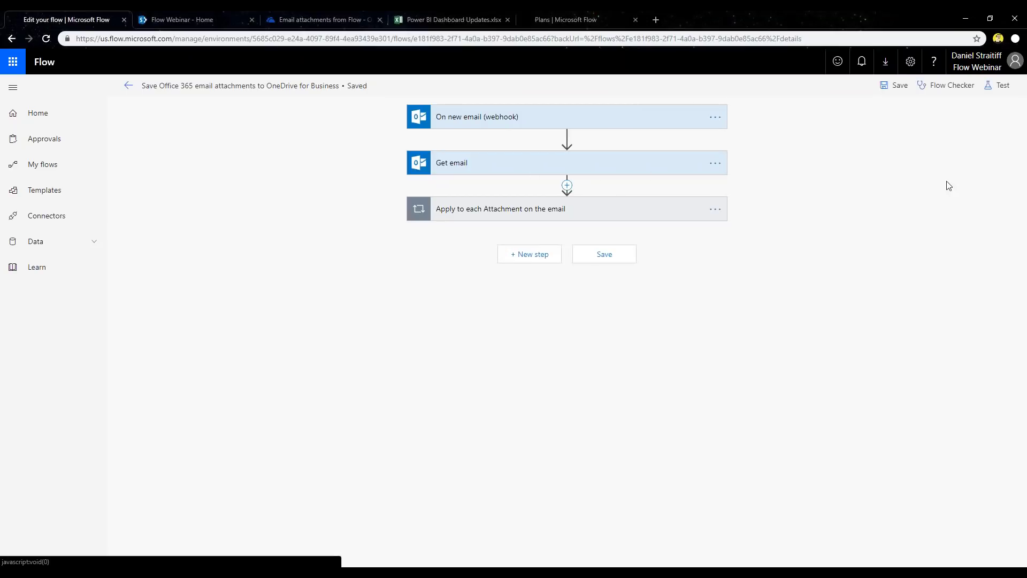
click(998, 86)
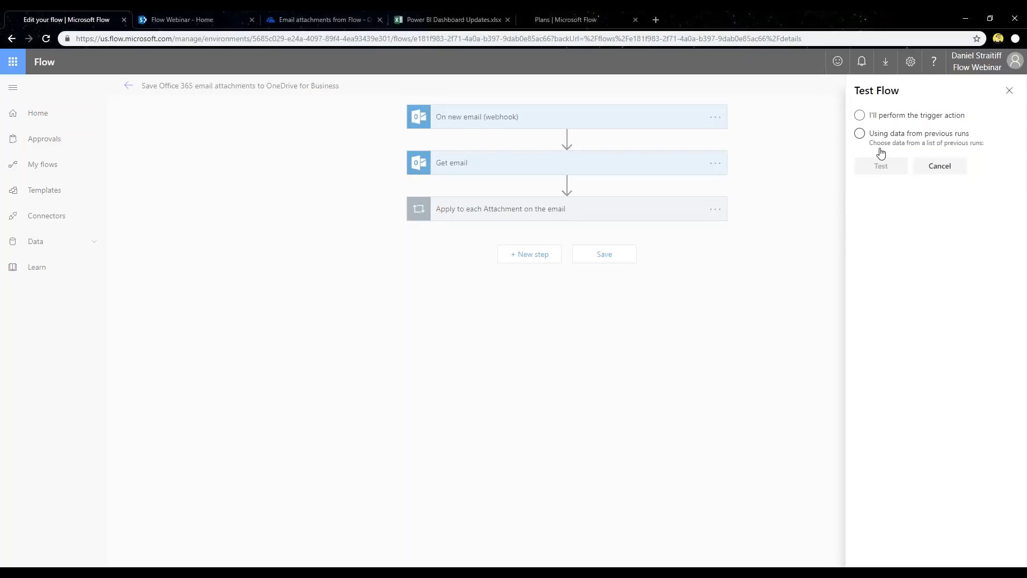
Step: Test the flow with data from the earlier Succeeded run; it fails at Get email
click(1009, 91)
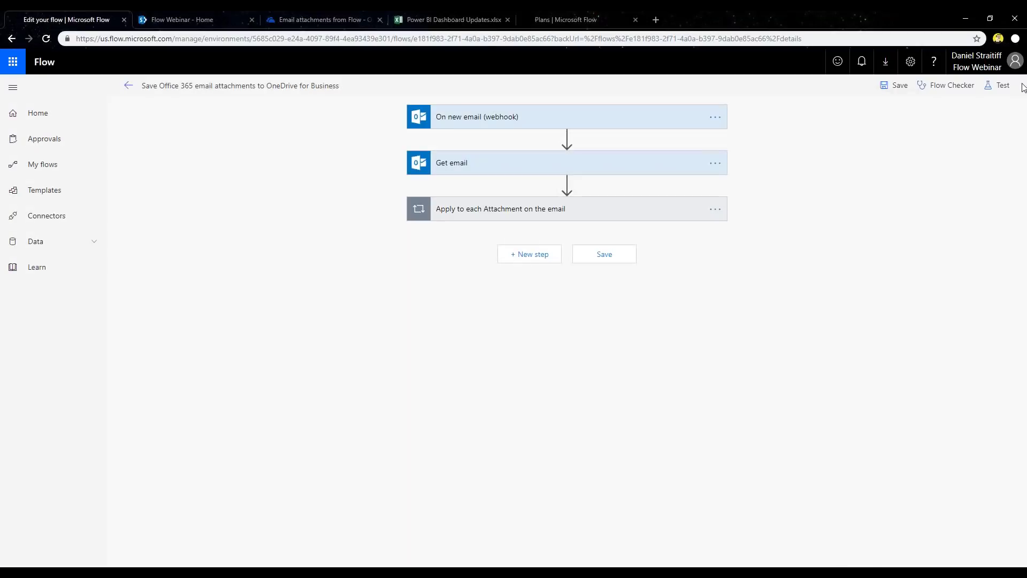
click(994, 90)
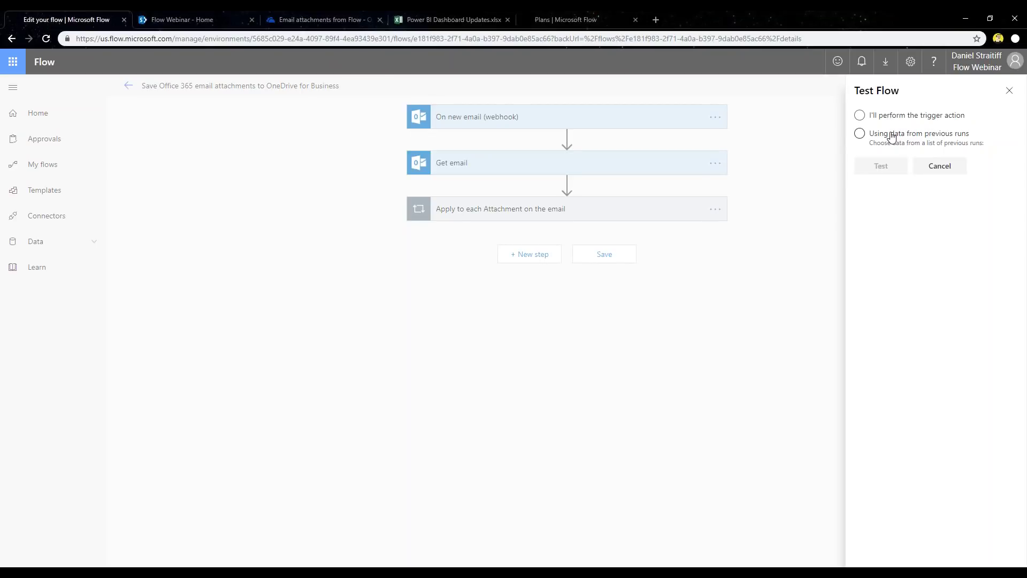
click(891, 137)
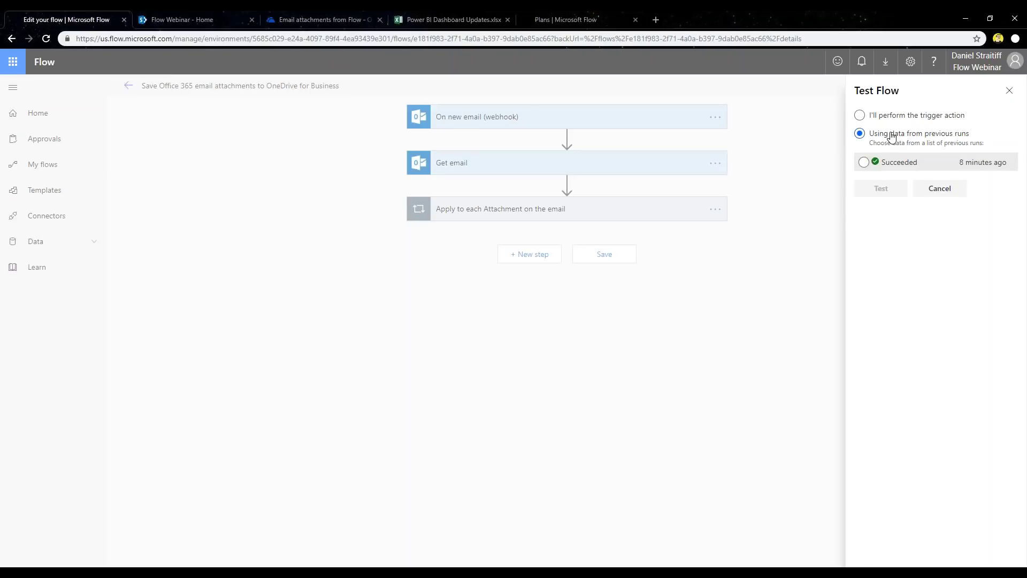
click(875, 163)
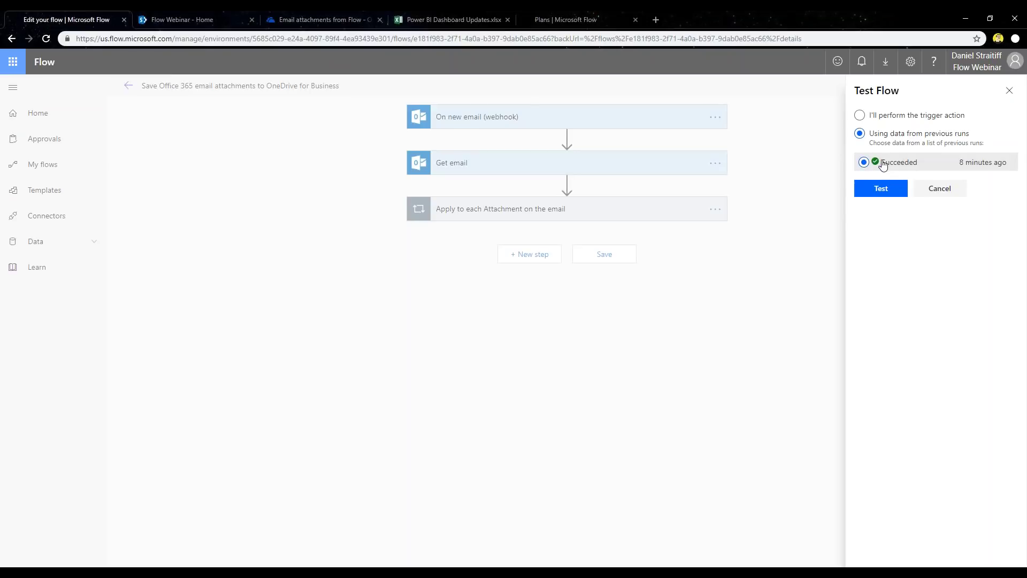
click(880, 188)
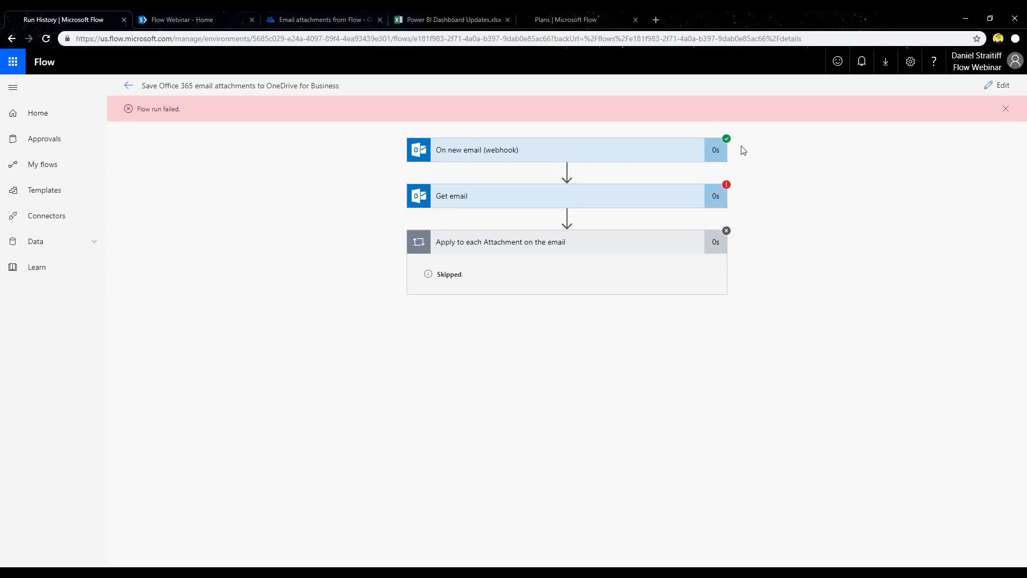
key(ctrl+shift+Tab)
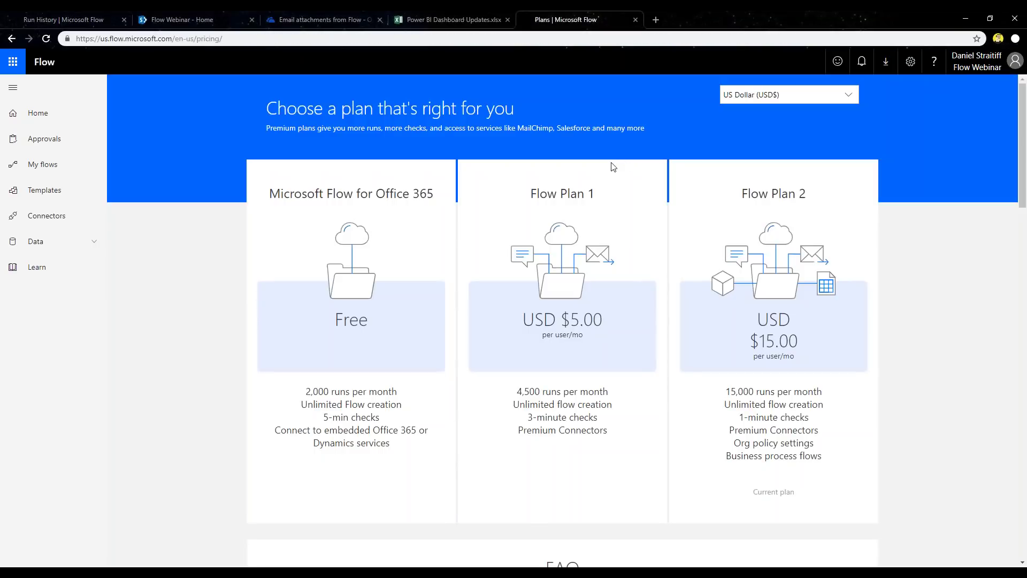
key(ctrl+Tab)
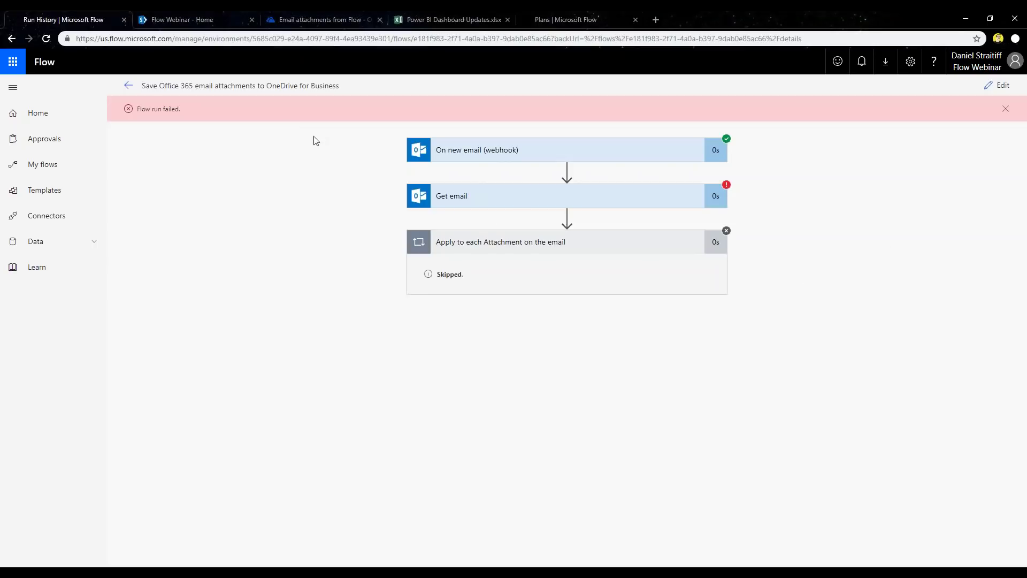
drag(139, 108, 171, 109)
click(177, 108)
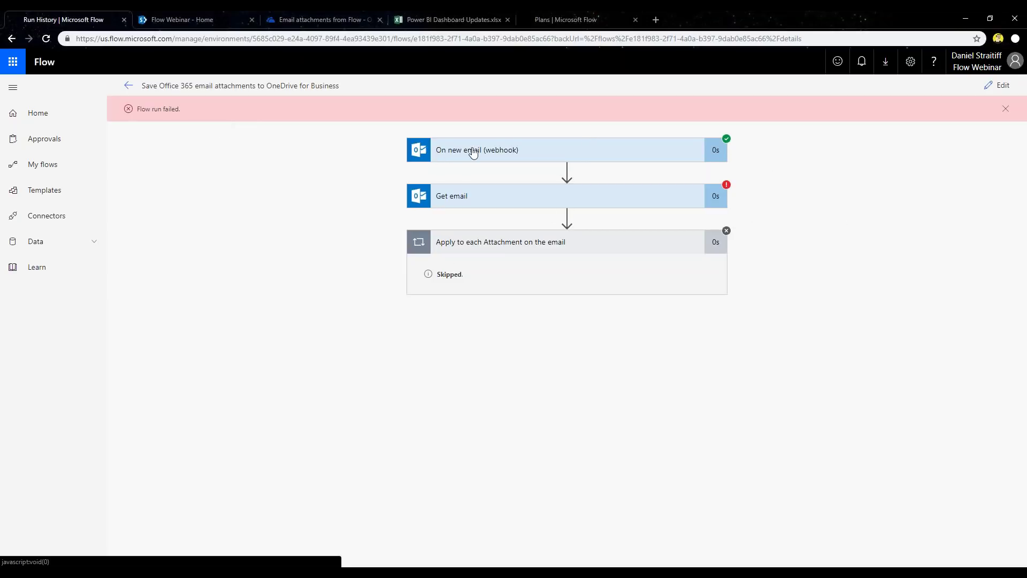
click(577, 154)
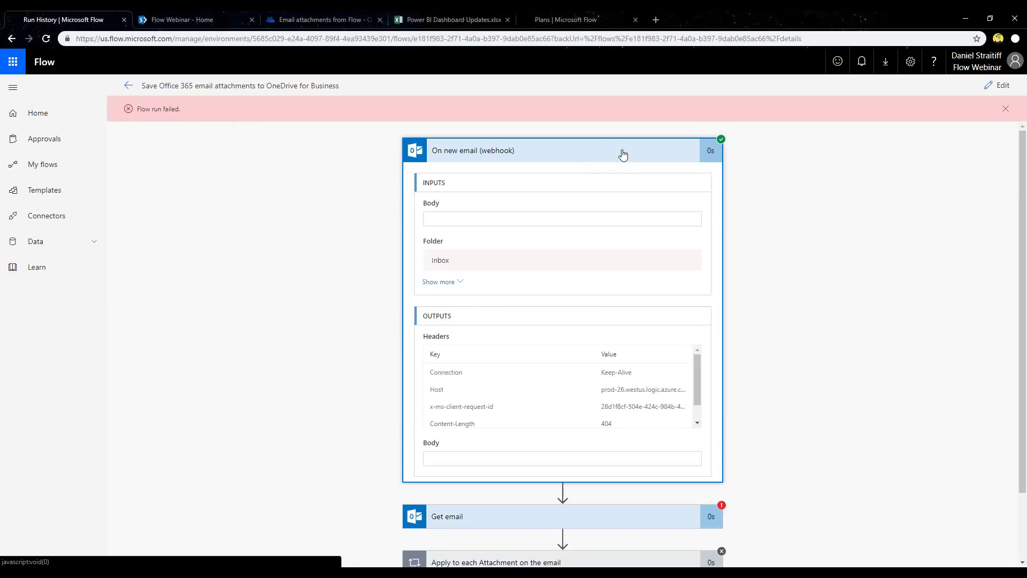
click(571, 154)
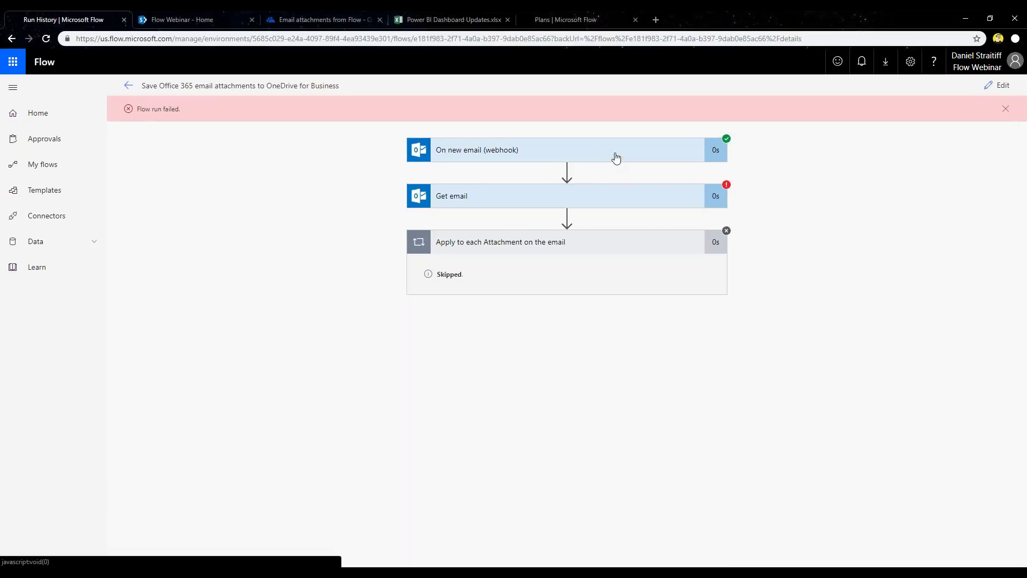
click(620, 201)
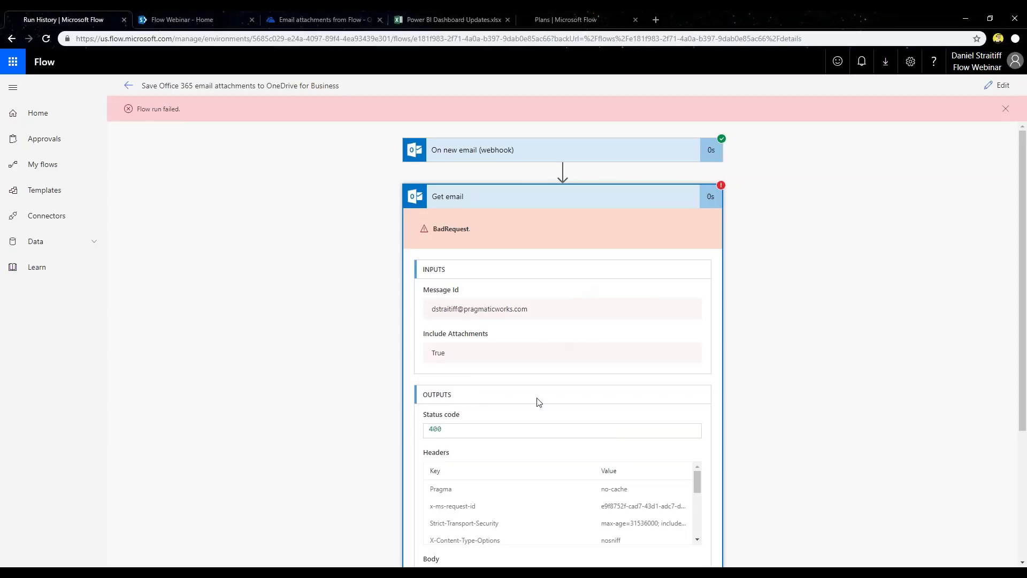
scroll(538, 402, down, 2)
scroll(449, 407, up, 2)
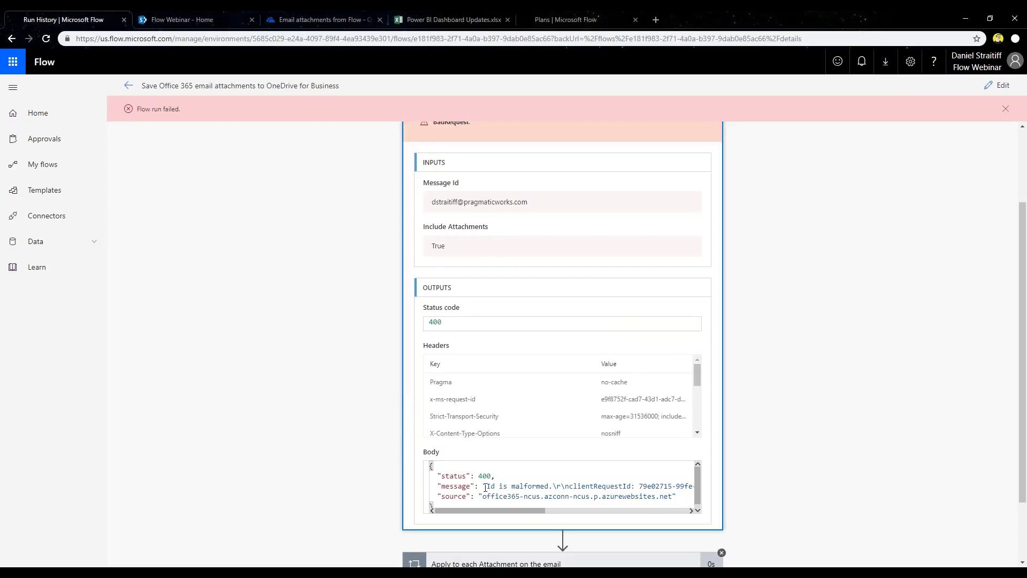
drag(459, 321, 421, 334)
drag(443, 488, 568, 488)
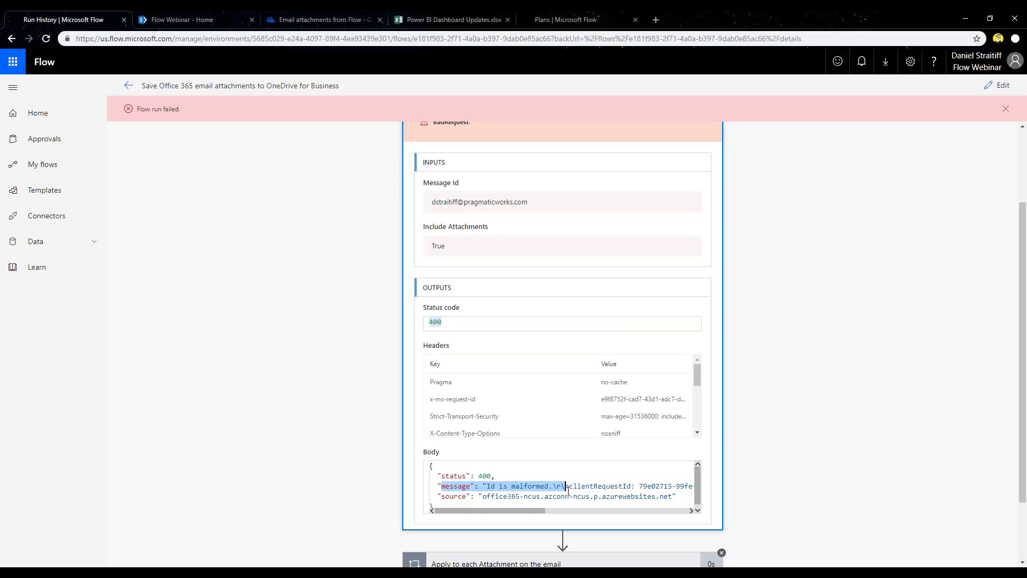
click(528, 471)
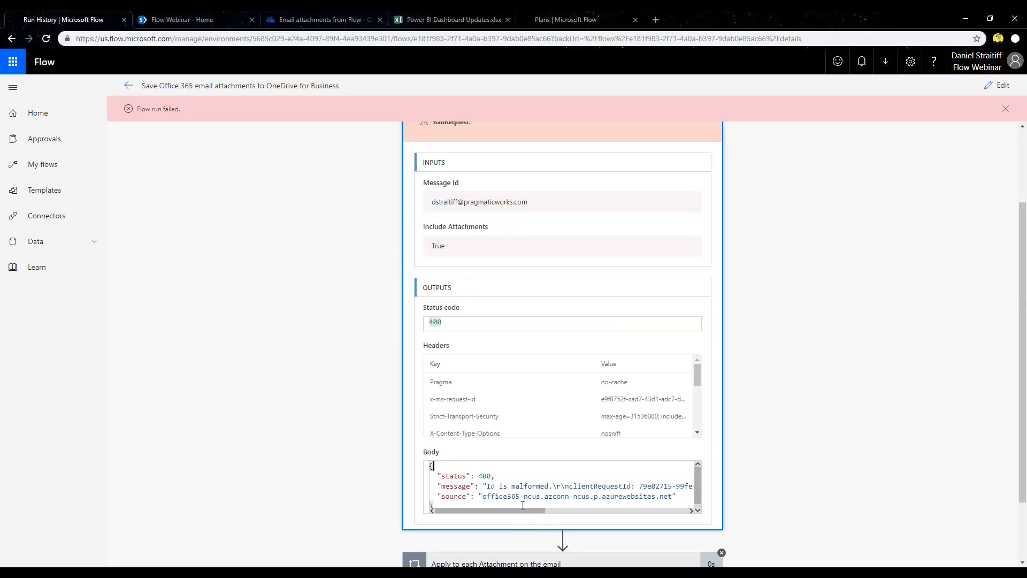
drag(525, 511, 502, 513)
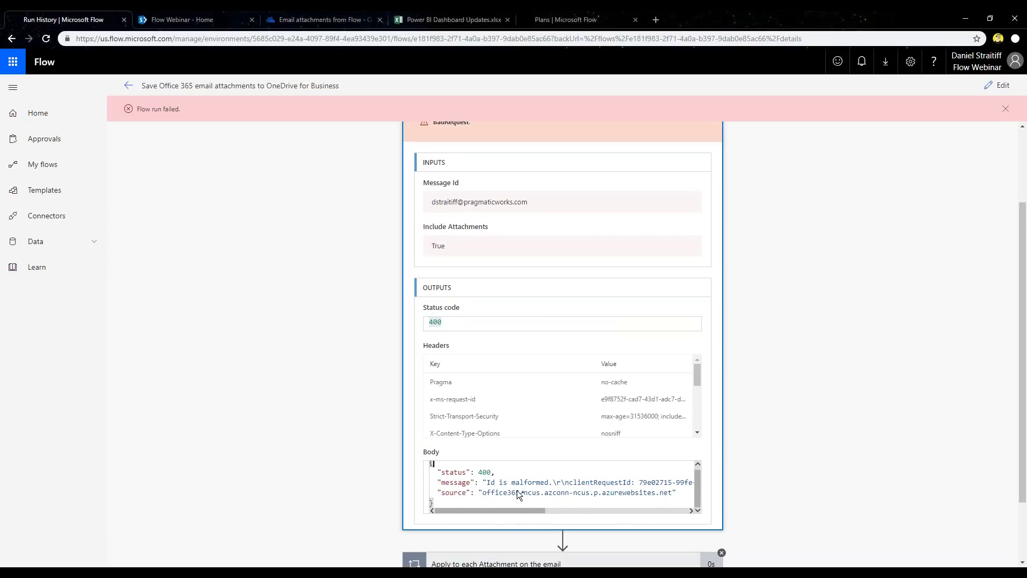
scroll(776, 337, up, 1)
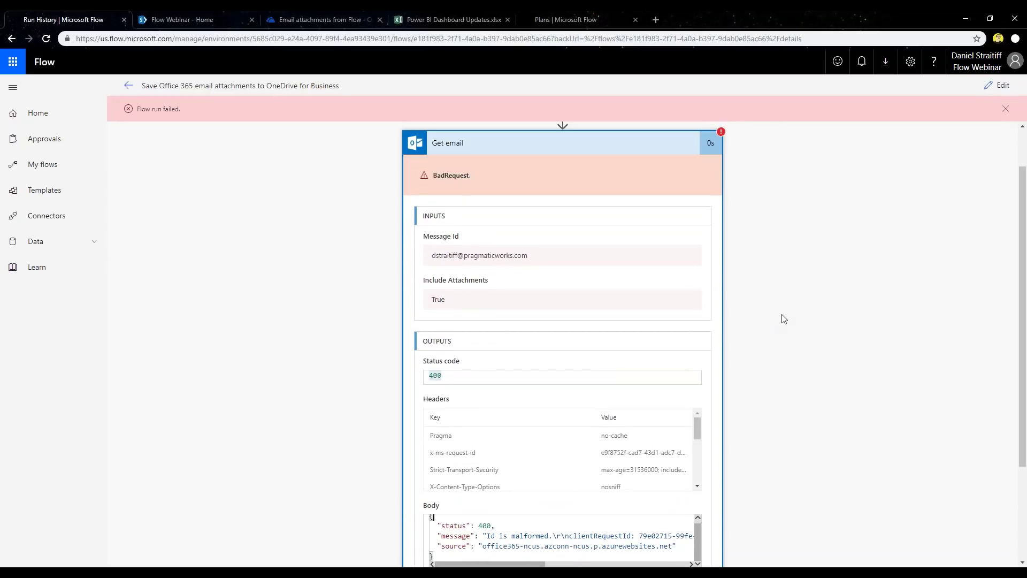
scroll(750, 307, down, 2)
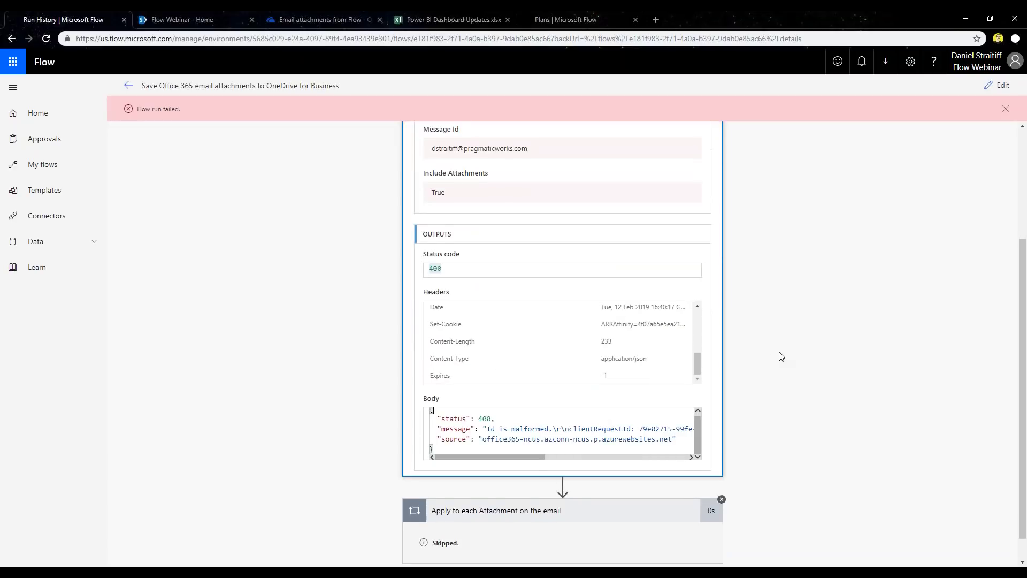
scroll(787, 350, up, 3)
click(614, 199)
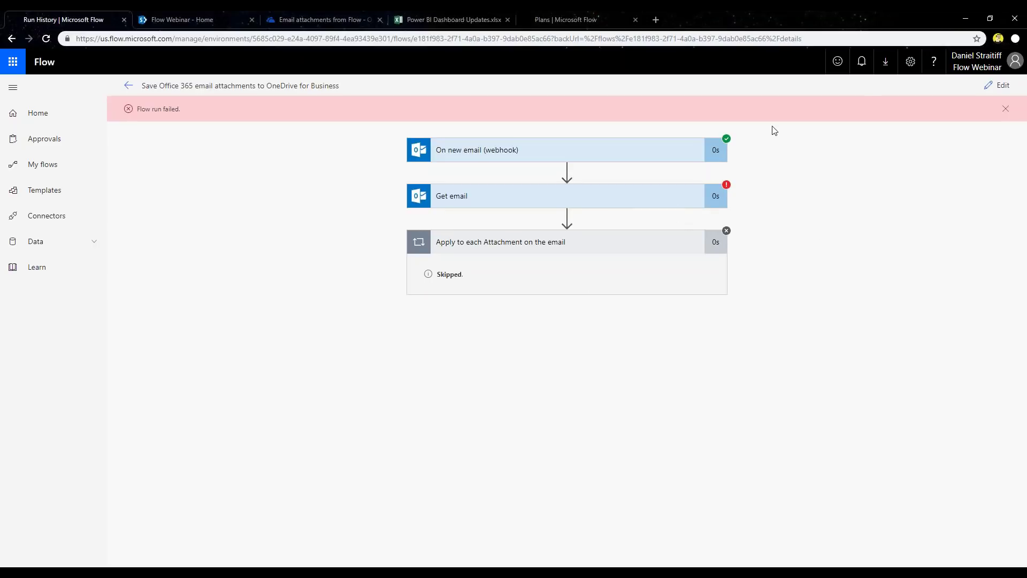
click(866, 67)
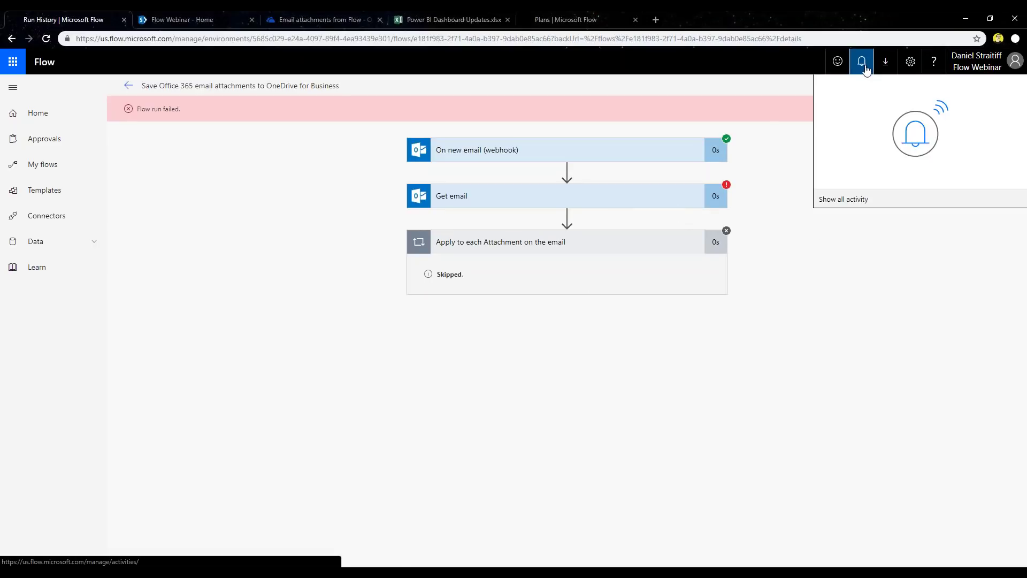
Step: In edit mode, replace the From token in Get email's Message Id with the trigger's Message Id
click(865, 66)
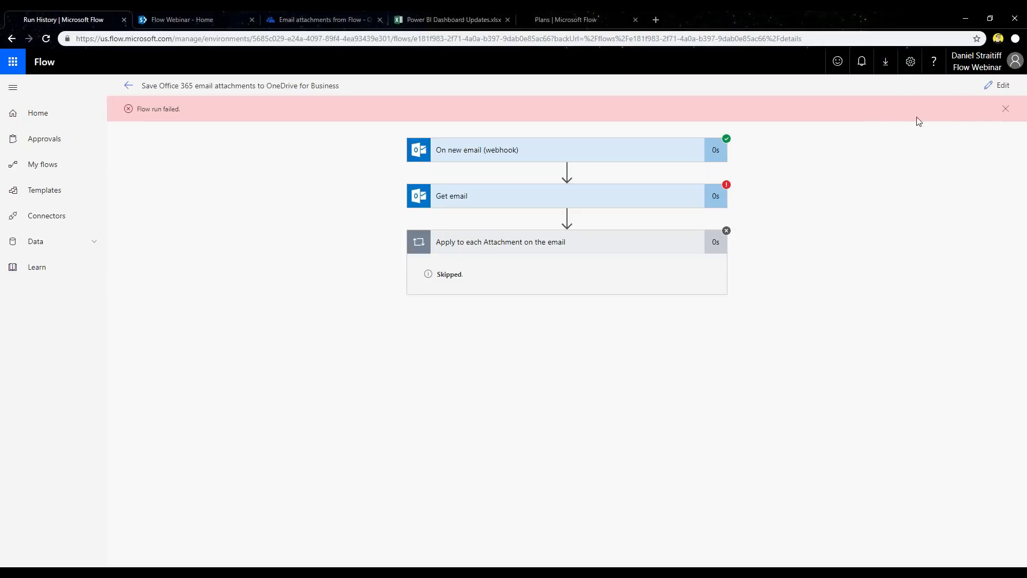
click(998, 87)
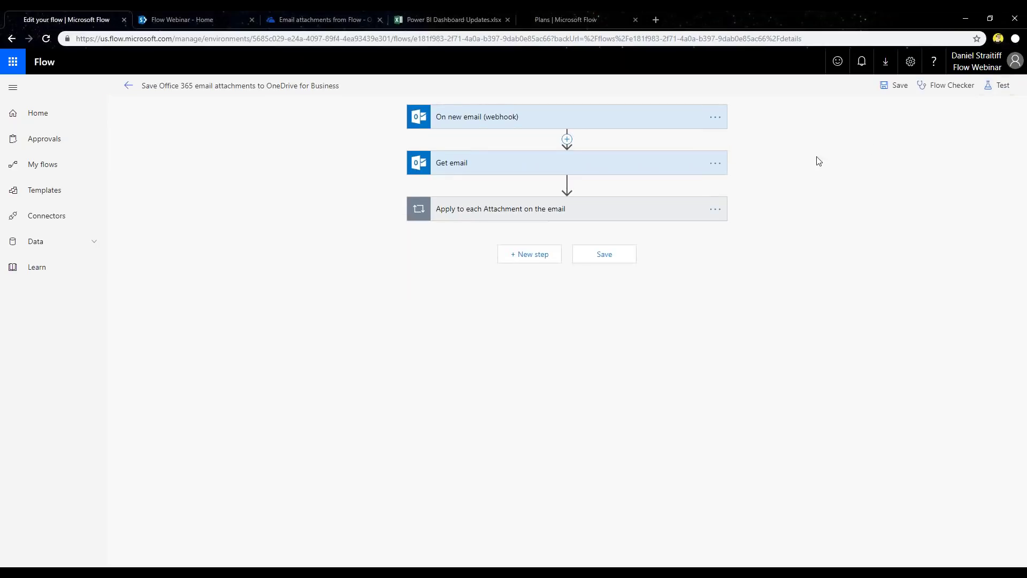
click(536, 168)
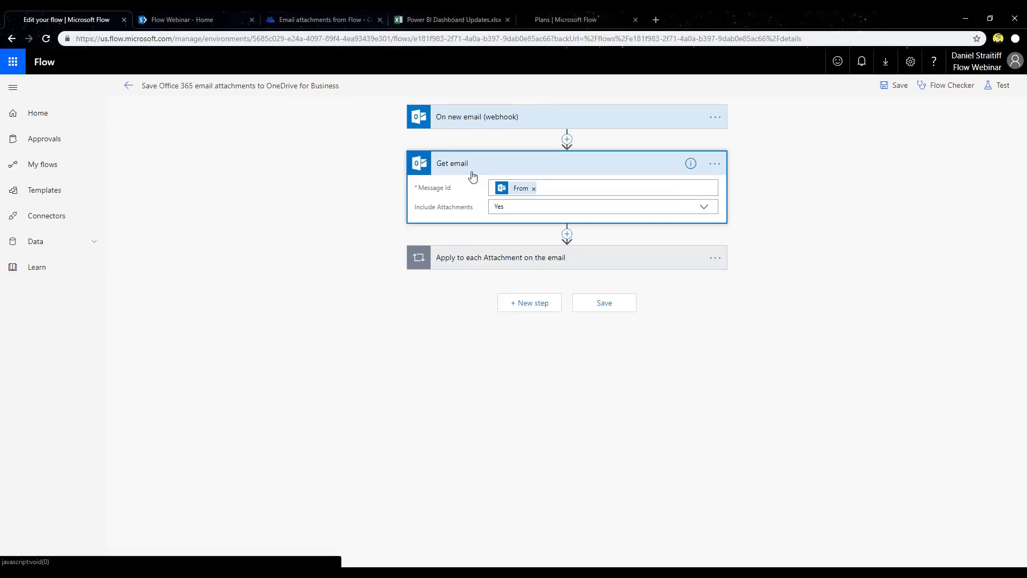
click(533, 188)
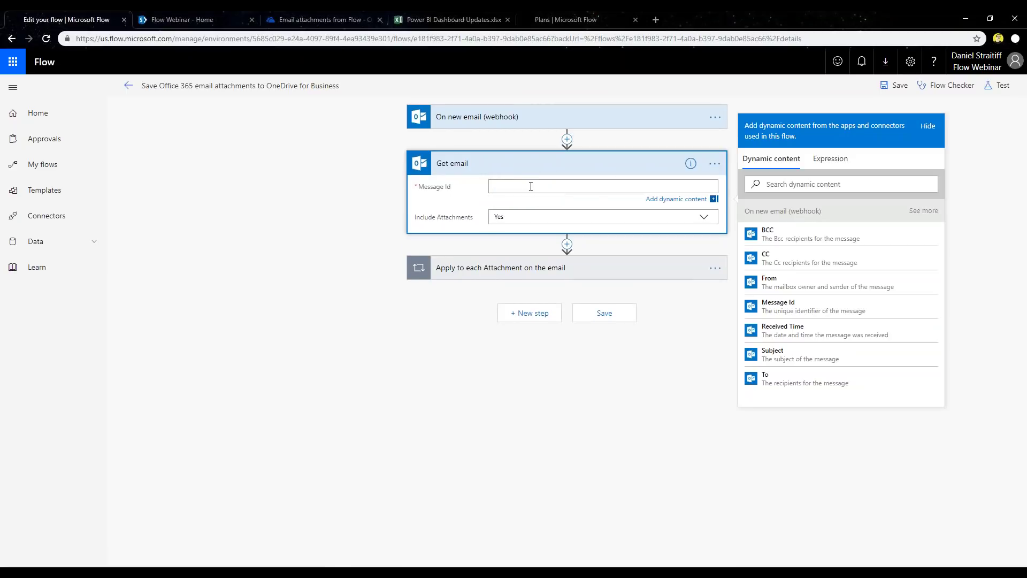
click(783, 306)
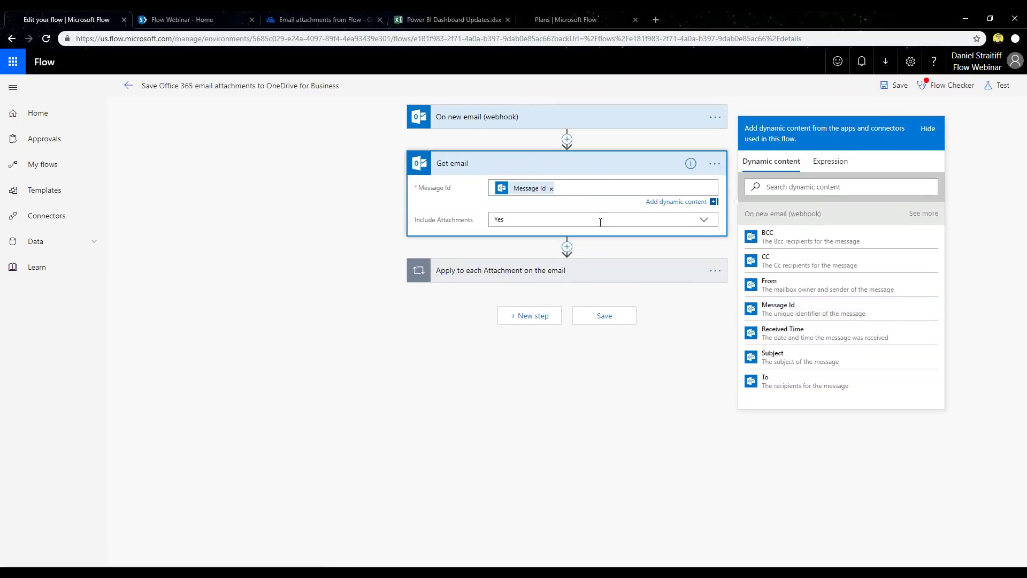
click(270, 257)
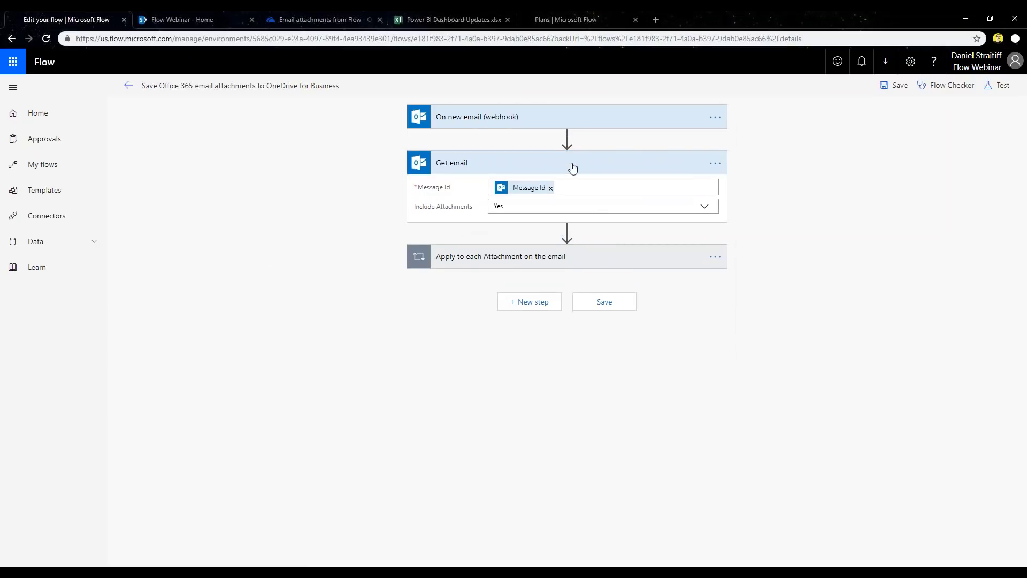
click(571, 164)
Step: Save the corrected flow, run Flow Checker, and start a test
click(894, 85)
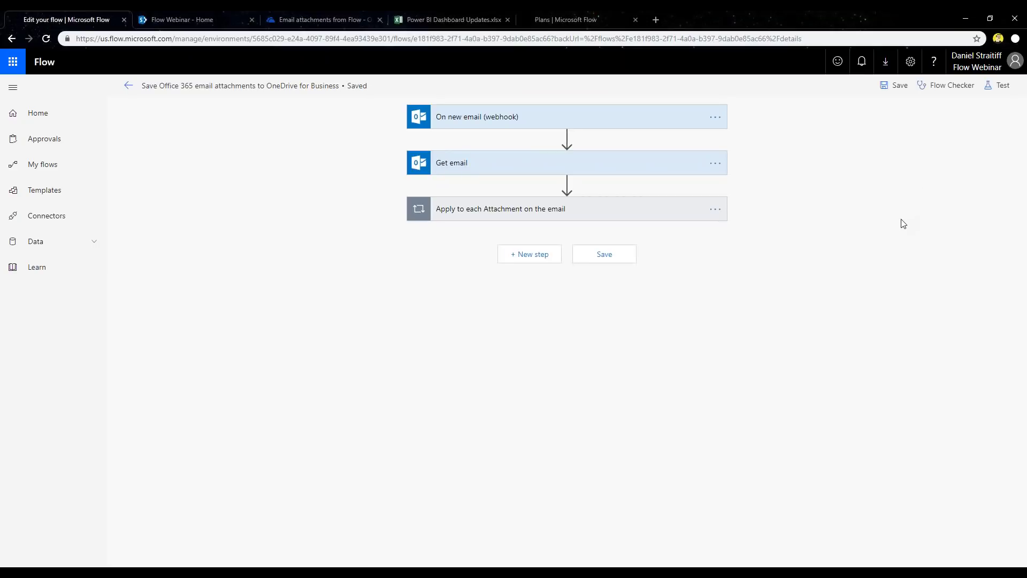
click(950, 87)
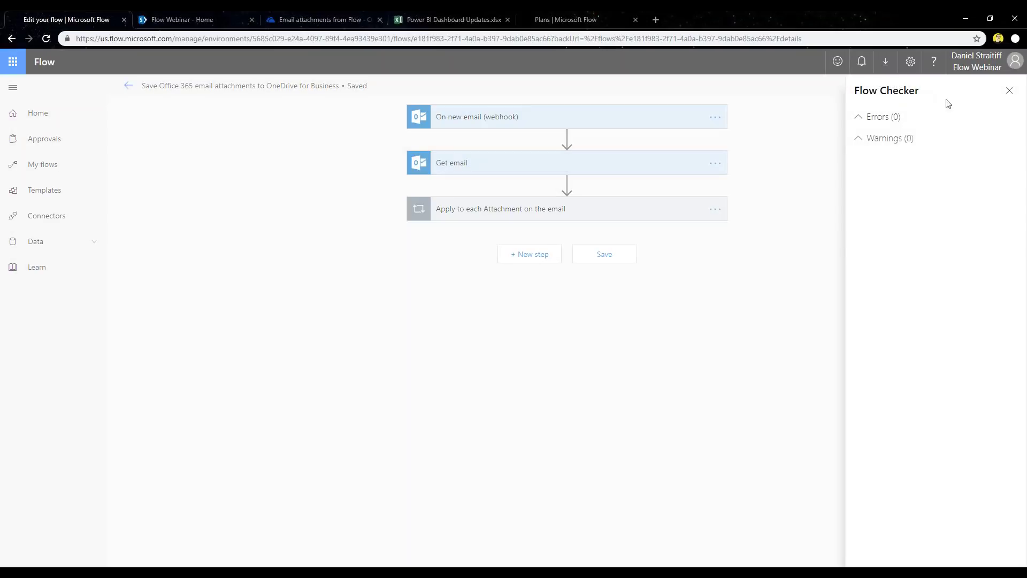
click(1008, 89)
click(997, 86)
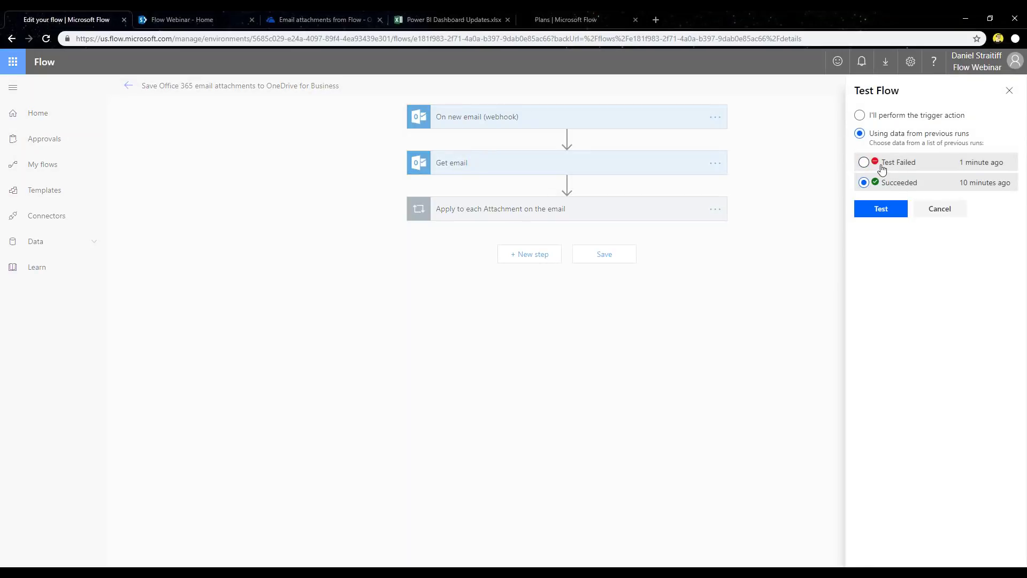
Step: Rerun the test with the failed run's data and confirm all three steps succeed
click(864, 163)
click(883, 209)
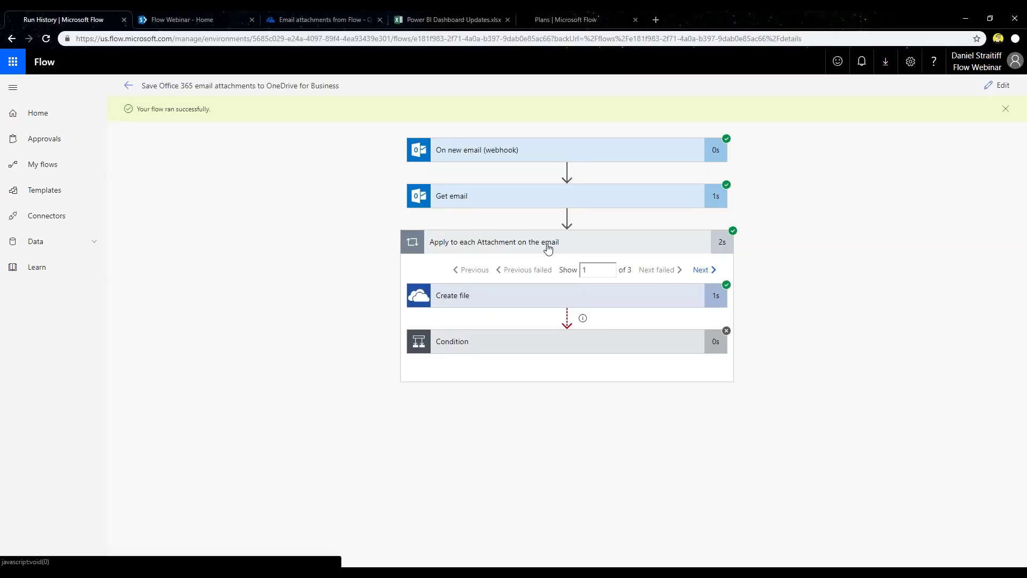
click(569, 248)
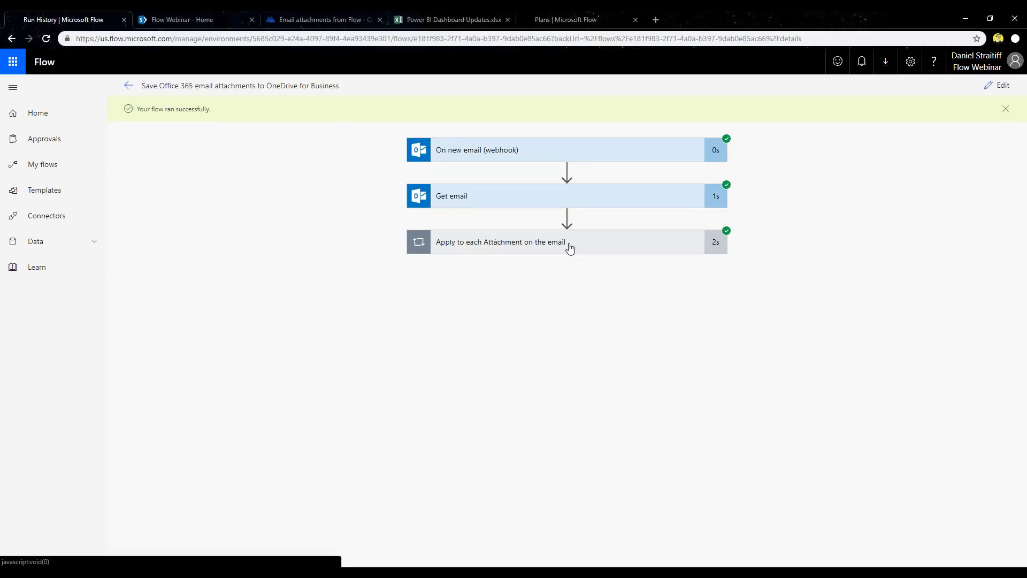
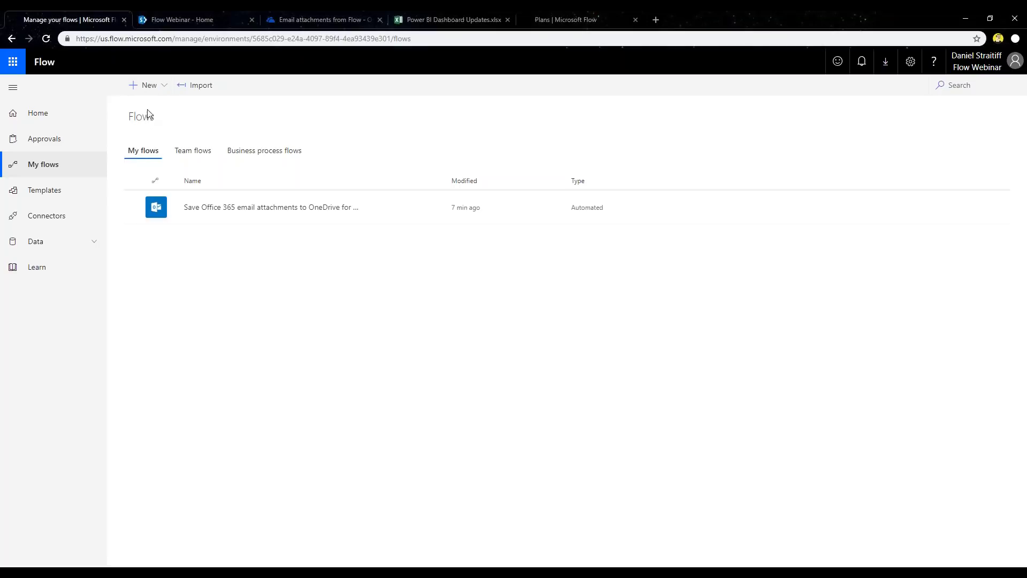
Step: Start a blank flow from the New menu and bring up the connector and trigger search
click(156, 88)
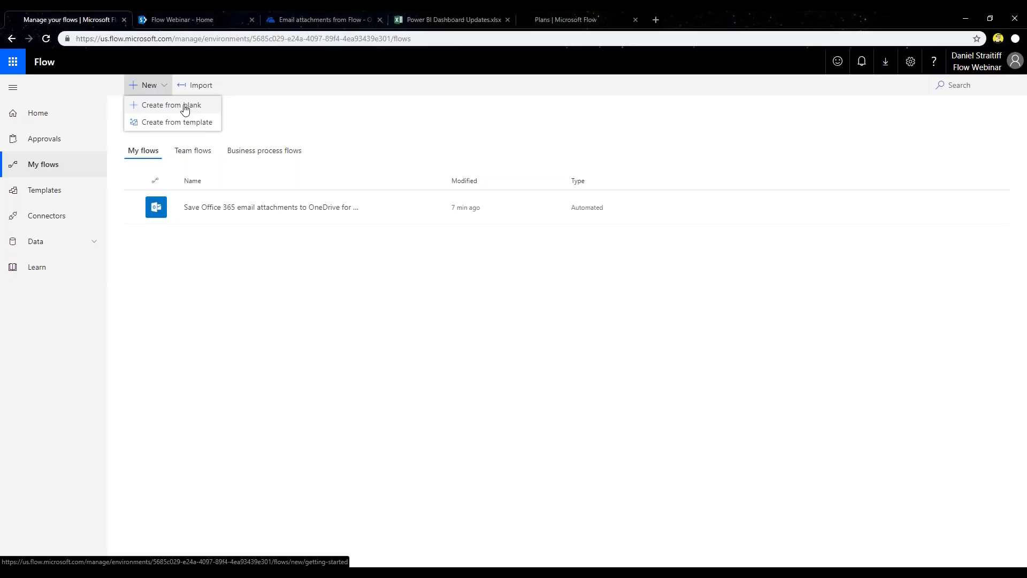
click(165, 104)
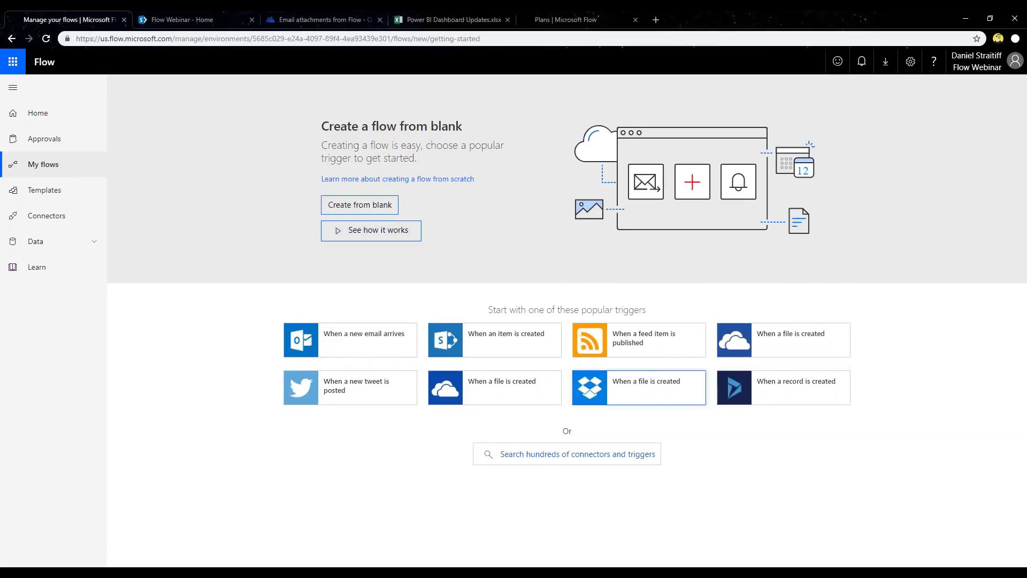
click(368, 207)
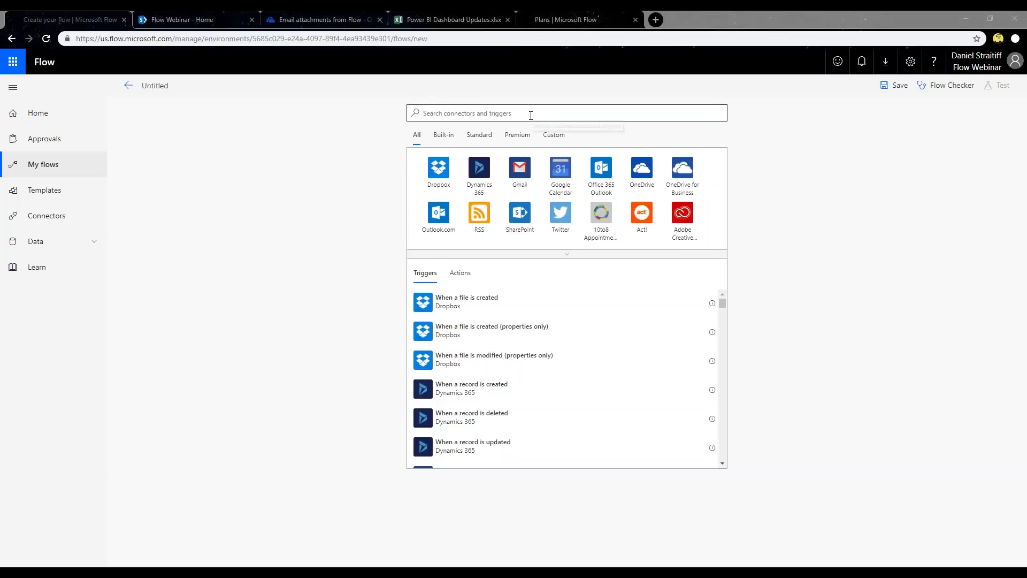
click(530, 115)
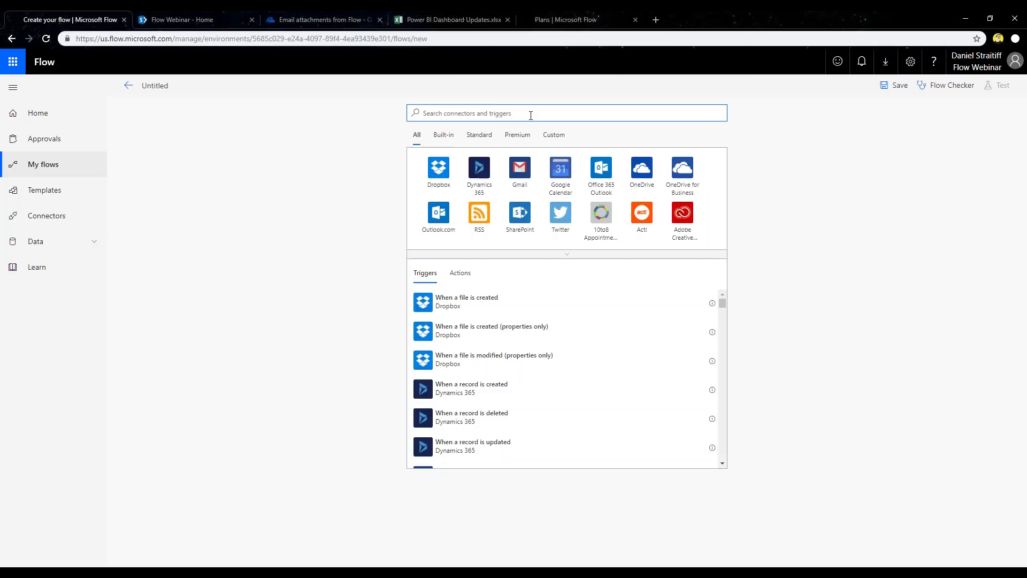
Step: Search 'O' and choose OneDrive for Business's 'When a file is modified' as the trigger
text(OneDrive)
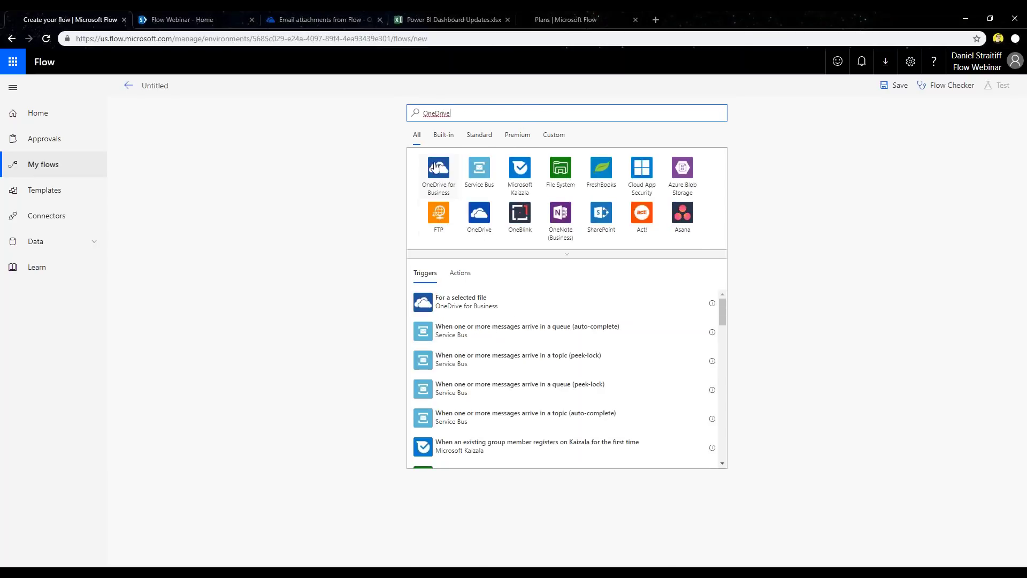
click(439, 170)
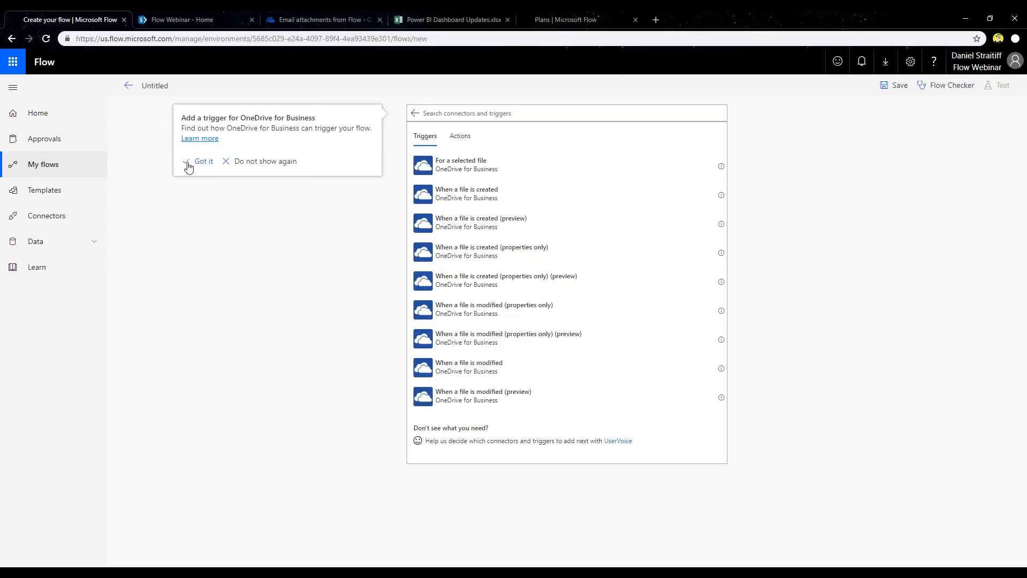
click(187, 162)
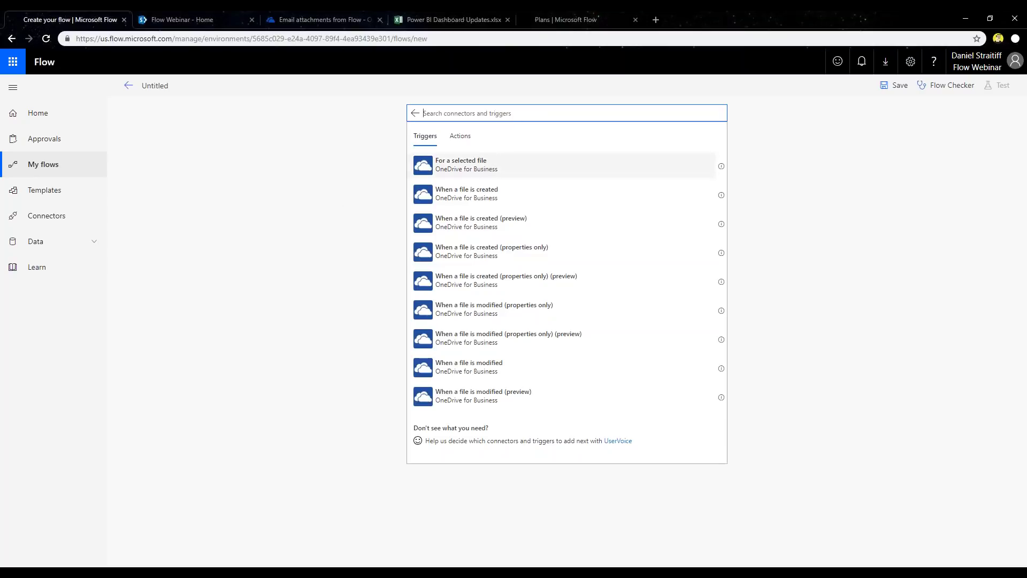
click(479, 370)
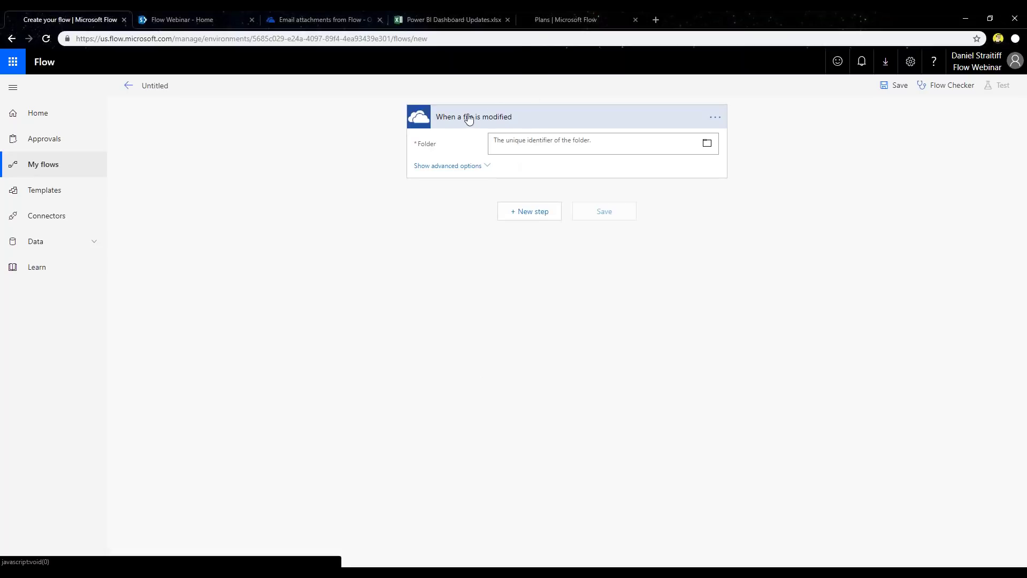
Step: Browse the trigger's OneDrive folder picker, looking inside Root and the MicrosoftFlow folder
click(553, 142)
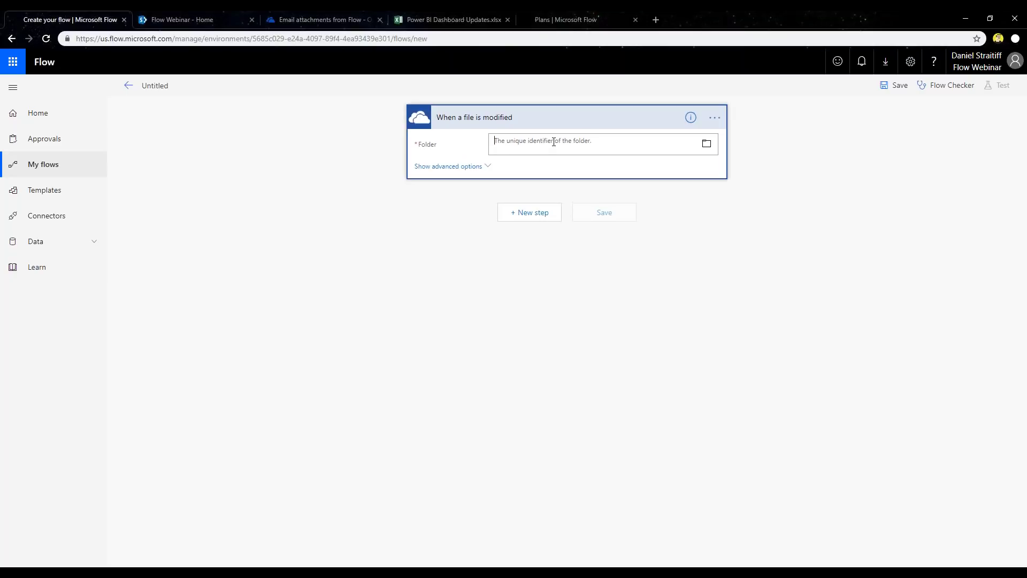
click(707, 143)
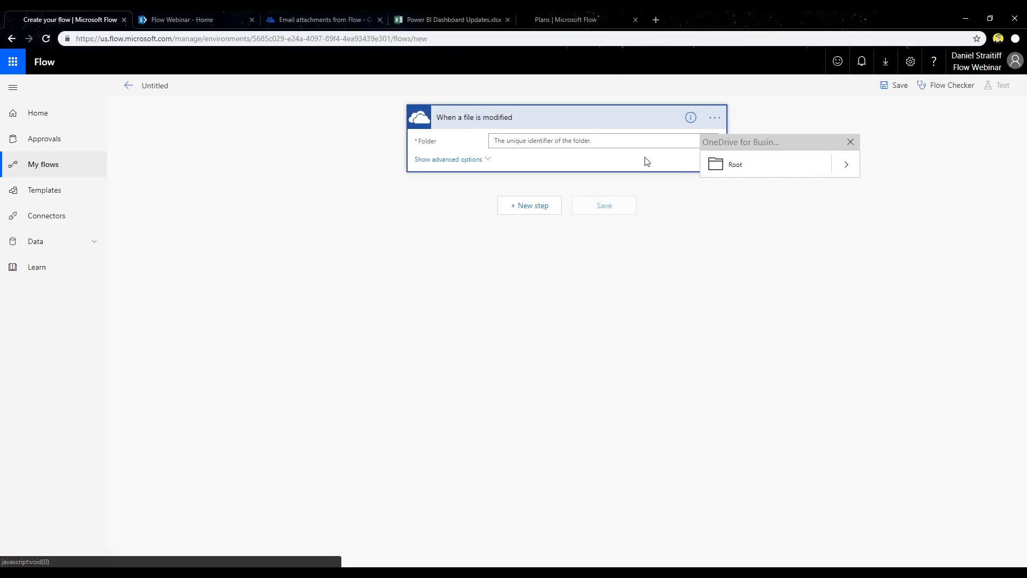
click(850, 143)
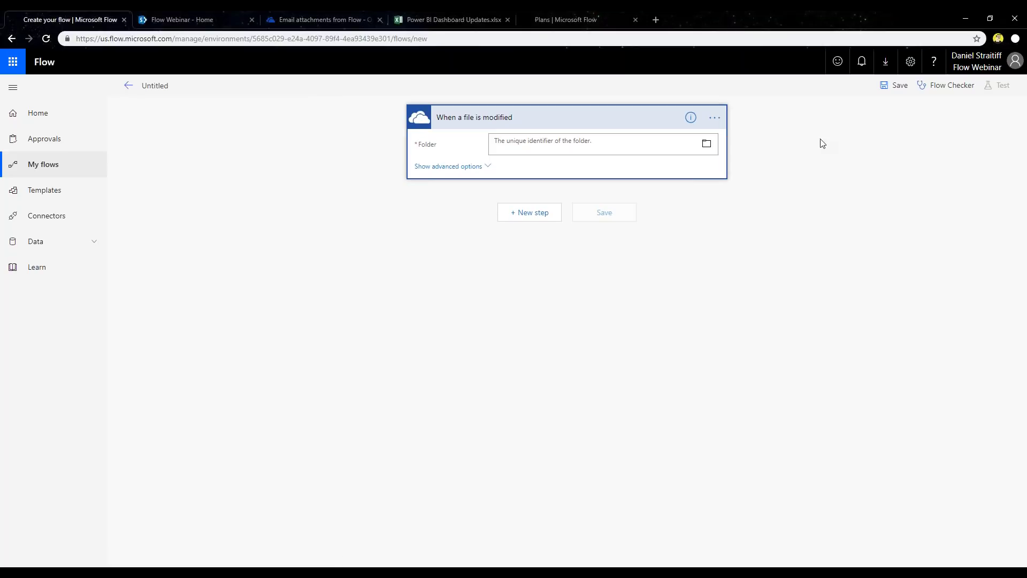
click(707, 146)
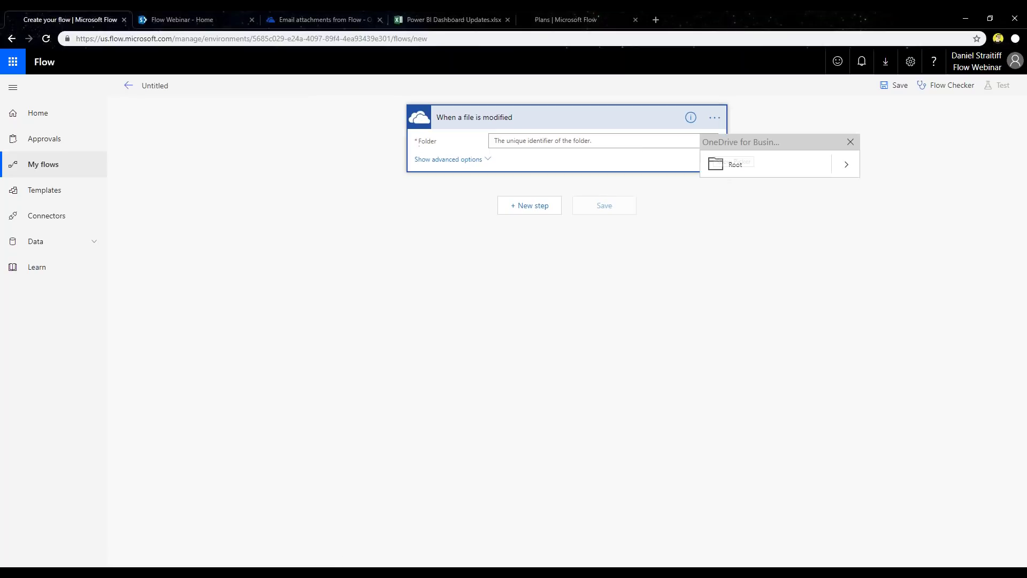
click(857, 169)
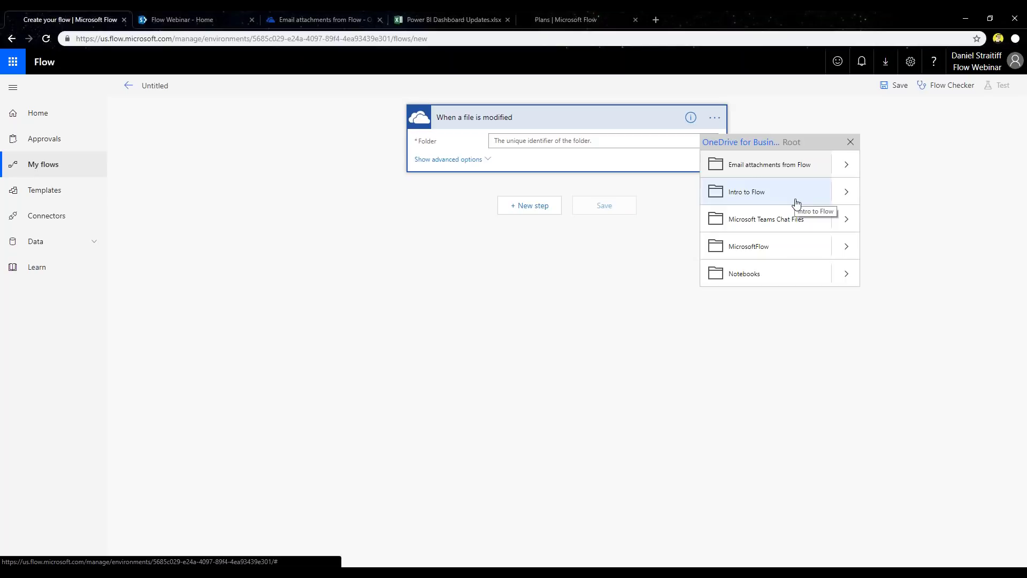
click(957, 204)
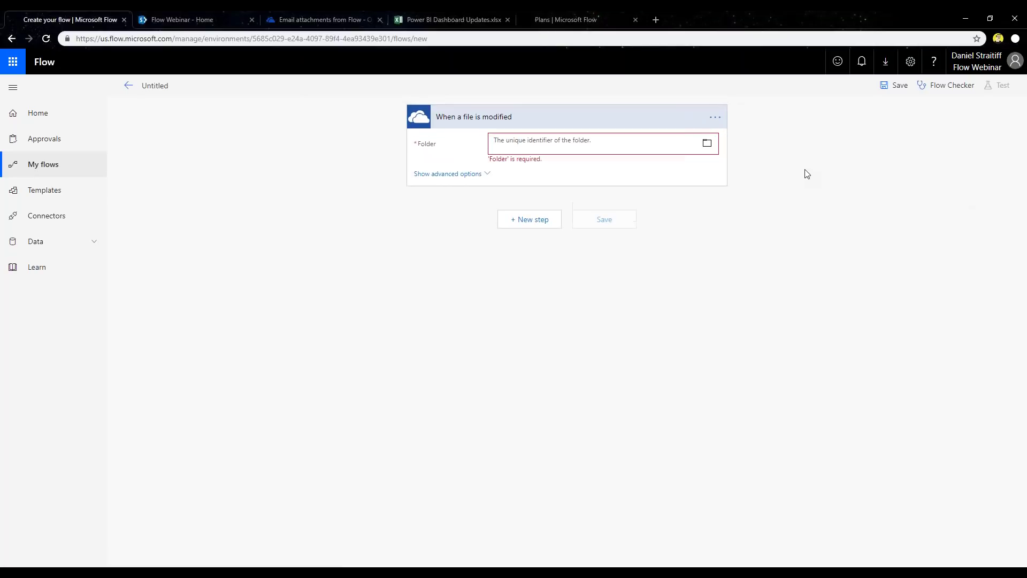
click(710, 143)
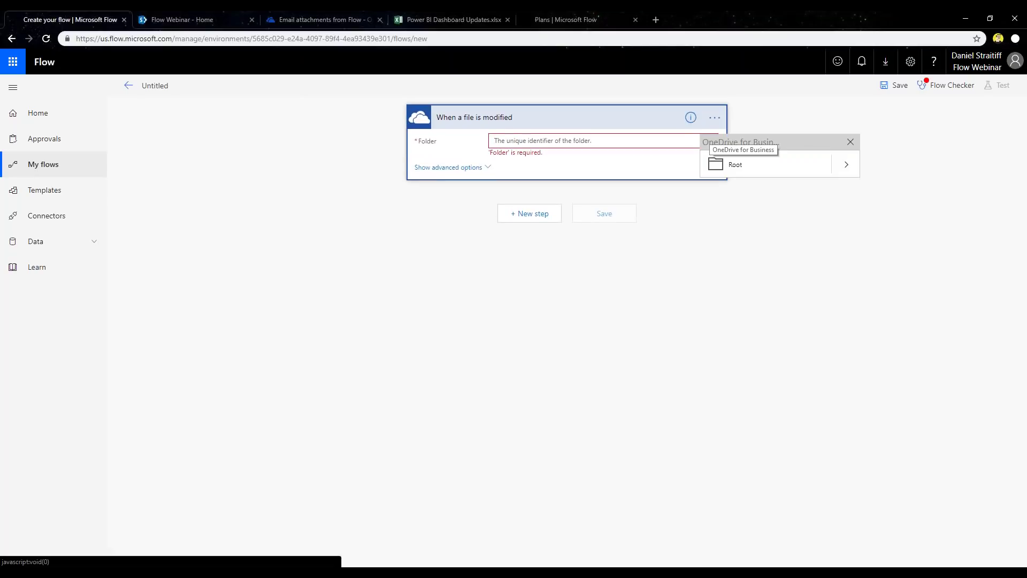
click(846, 165)
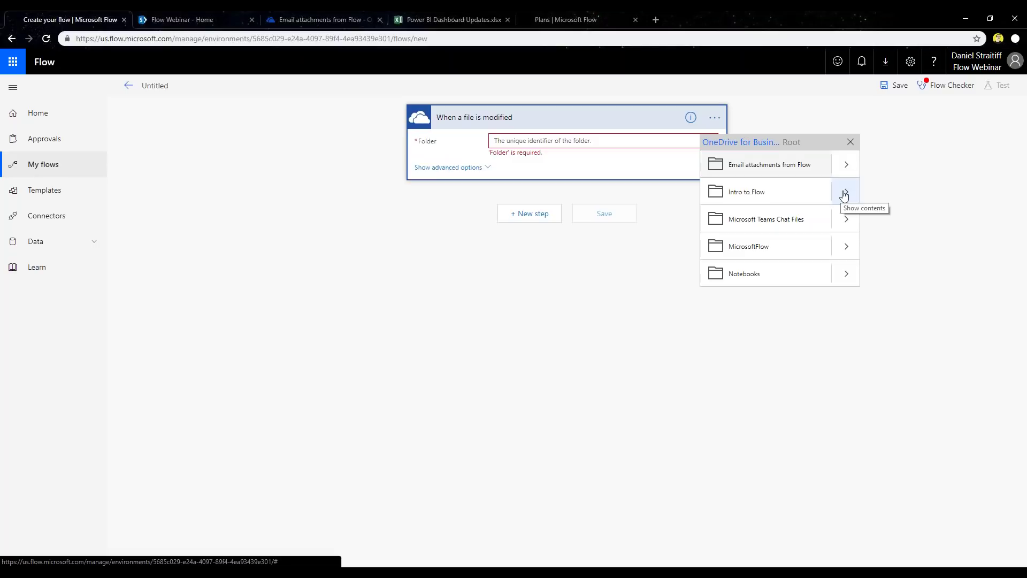
click(846, 246)
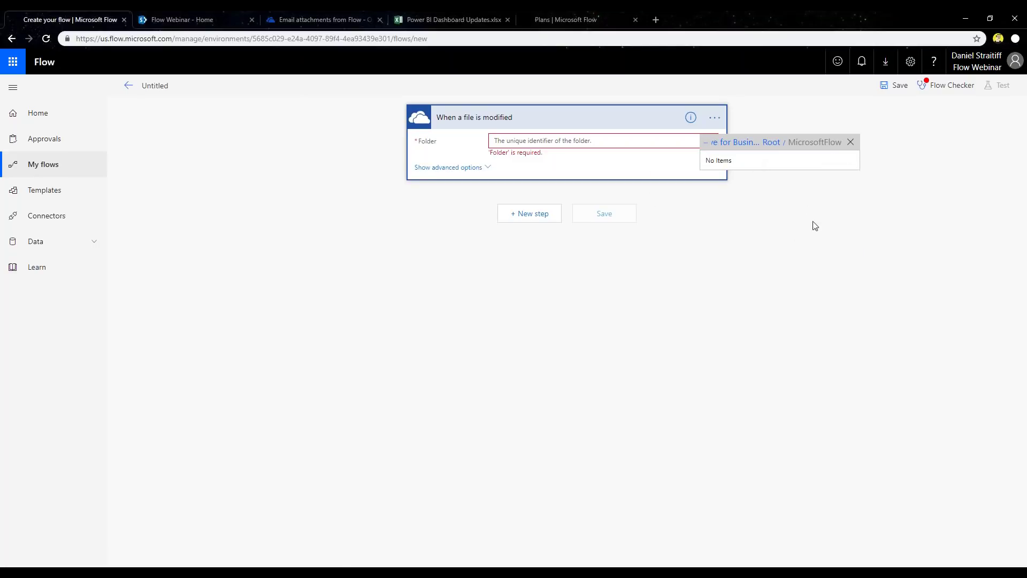
click(850, 142)
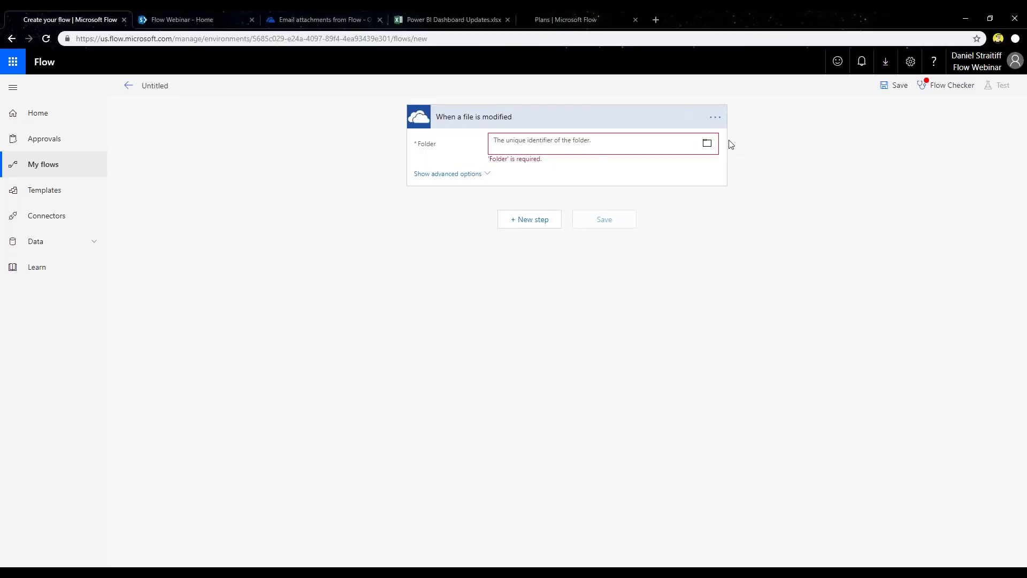
Step: Check the Intro to Flow folder, then switch to the Power BI Dashboard Updates workbook
click(976, 61)
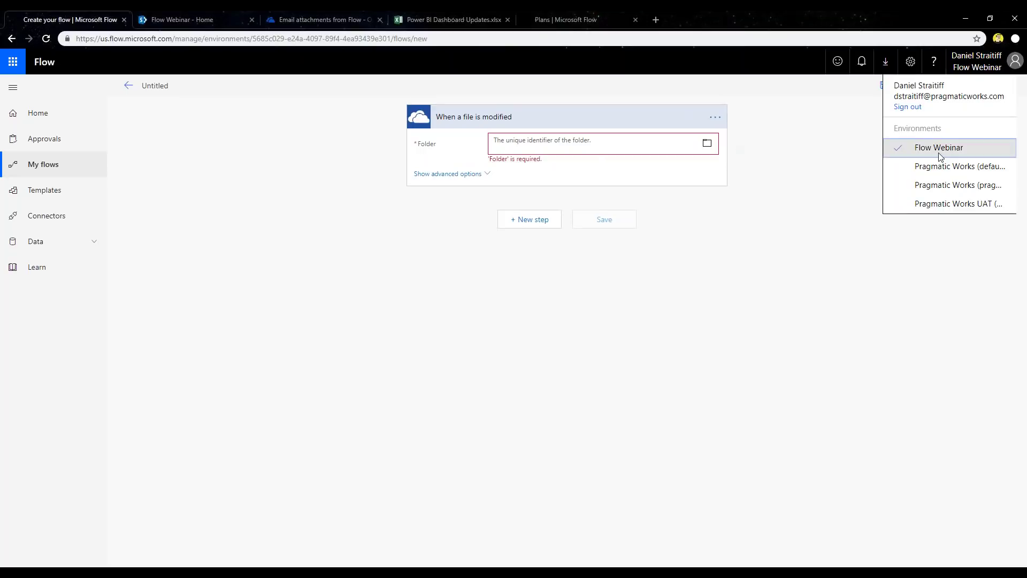
click(811, 180)
click(715, 144)
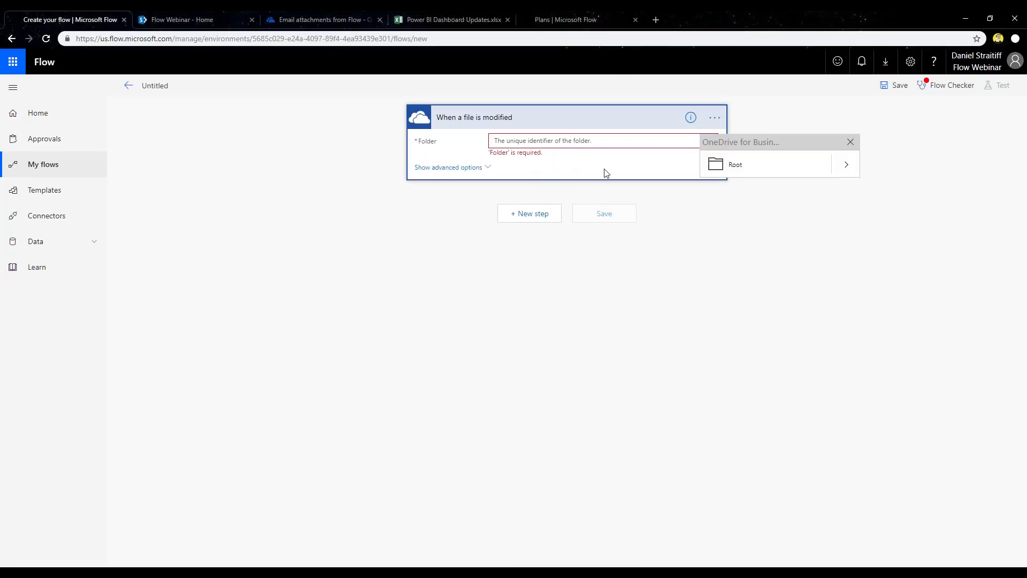
click(845, 164)
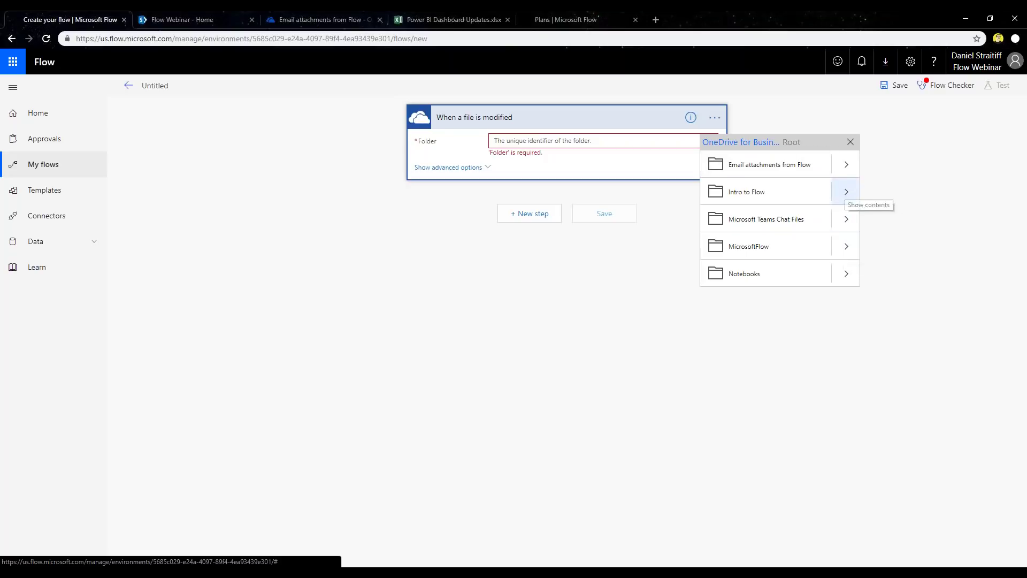
click(845, 191)
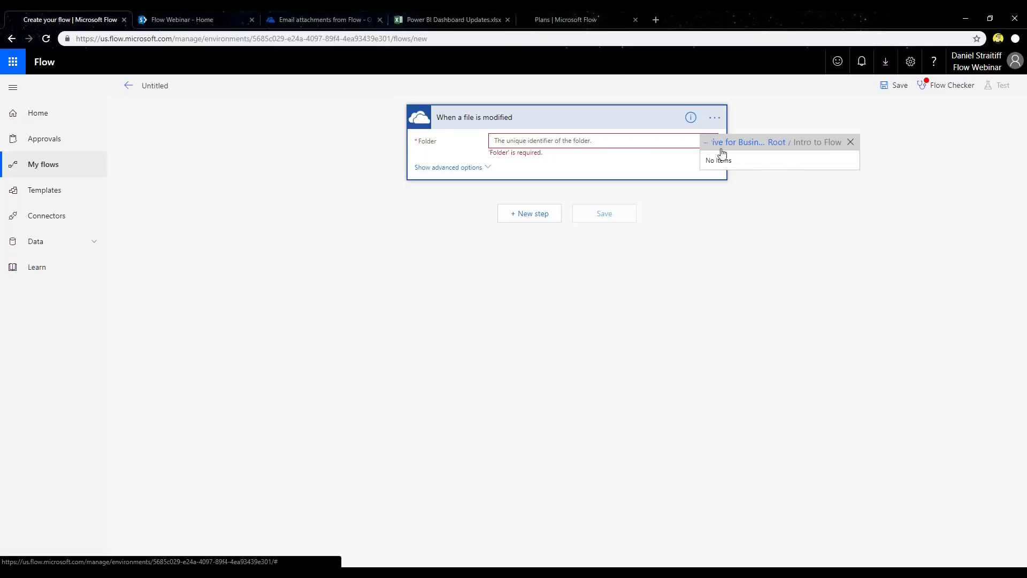
click(770, 187)
click(702, 147)
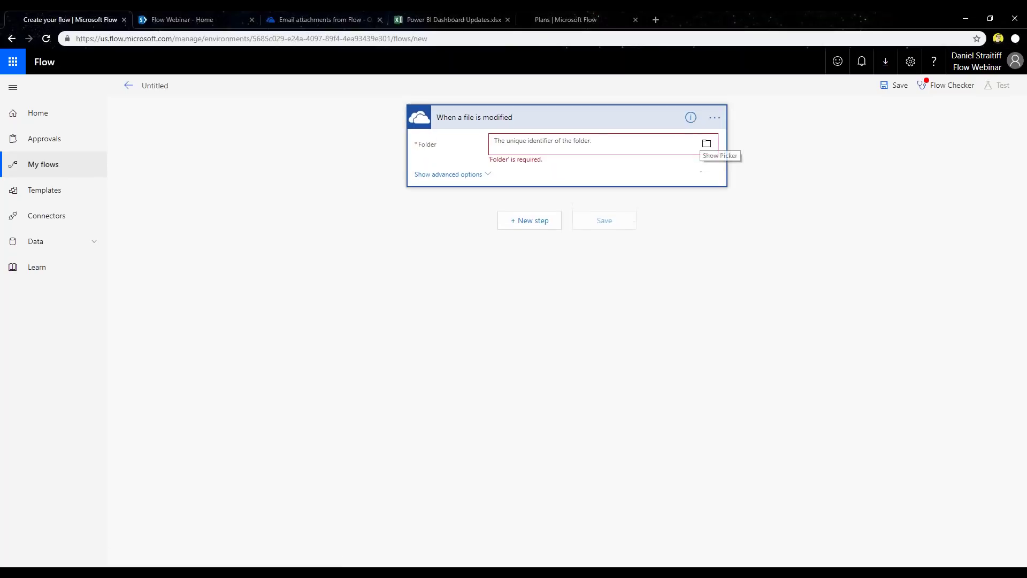
click(850, 142)
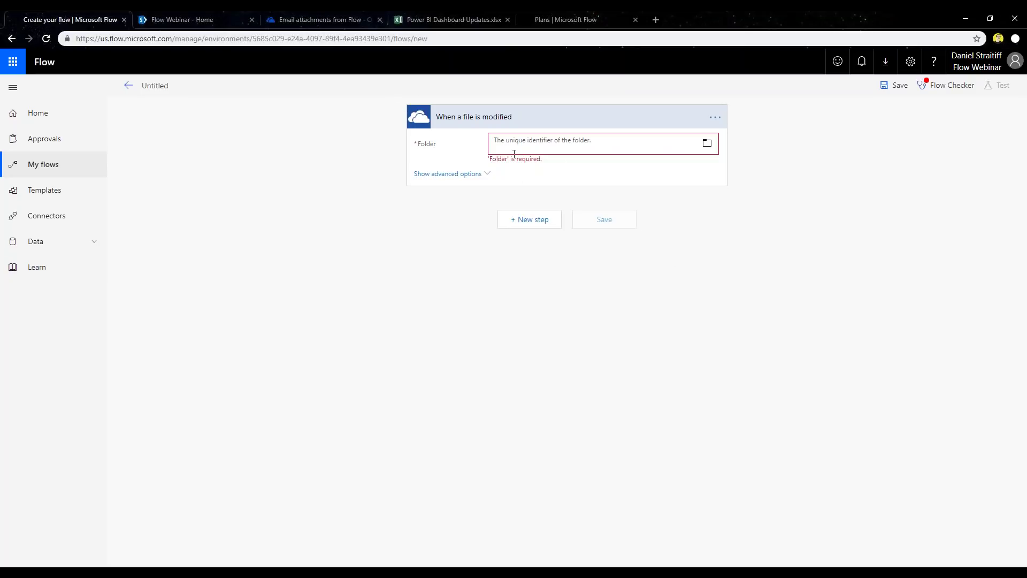
click(470, 16)
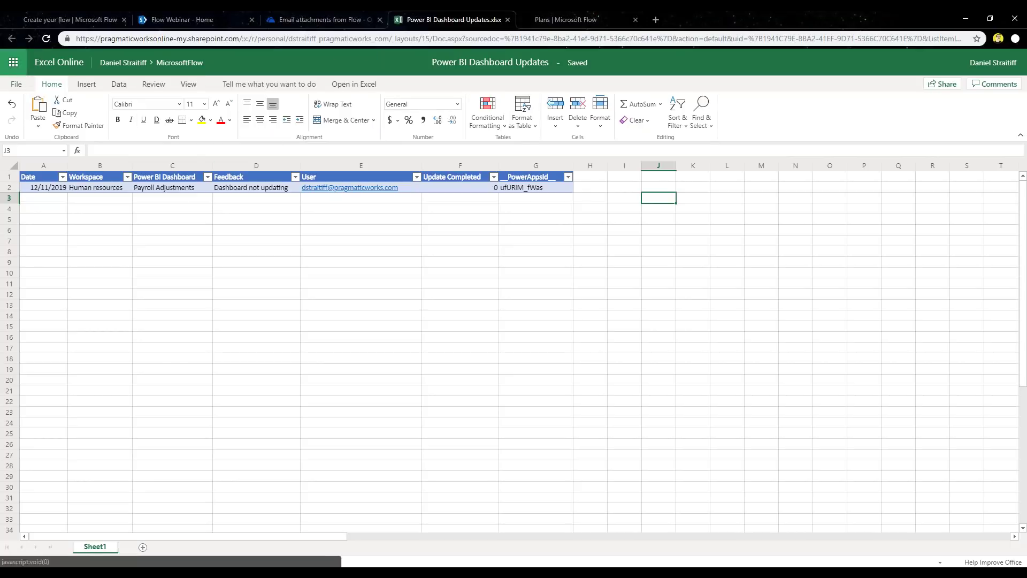
Step: Open Save As in the workbook's File screen, then move to the Email attachments from Flow folder
click(25, 85)
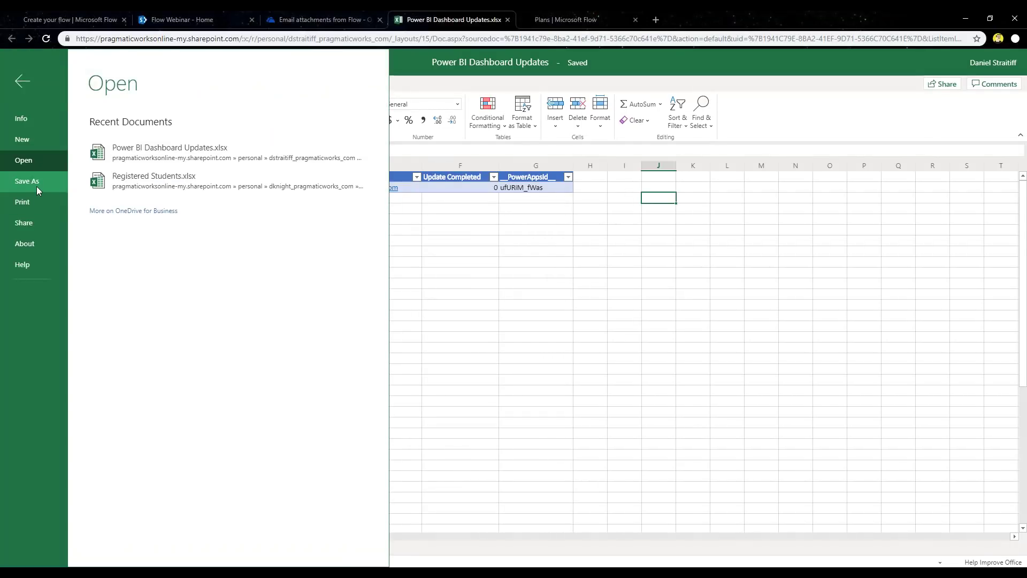
click(36, 187)
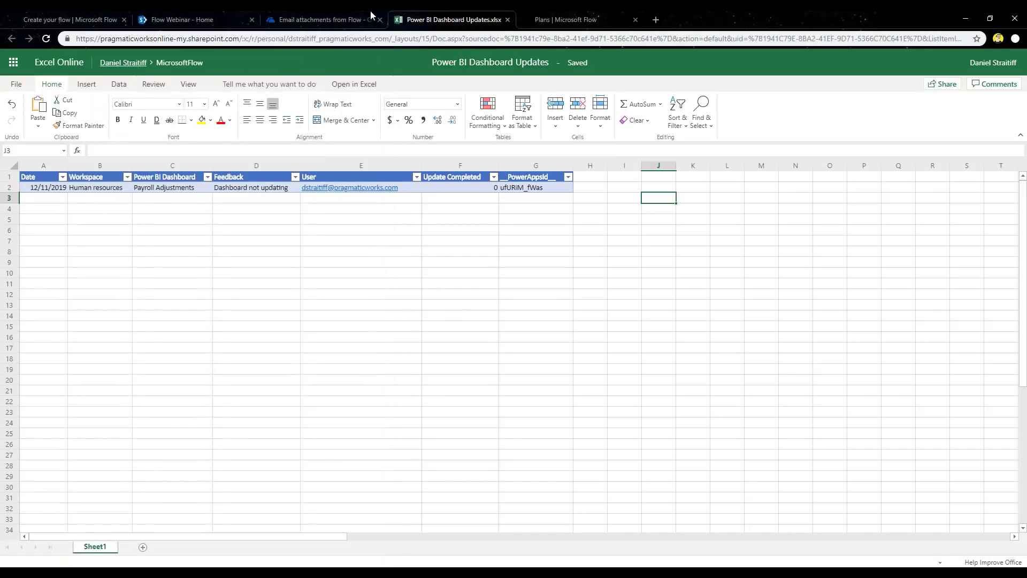
click(318, 15)
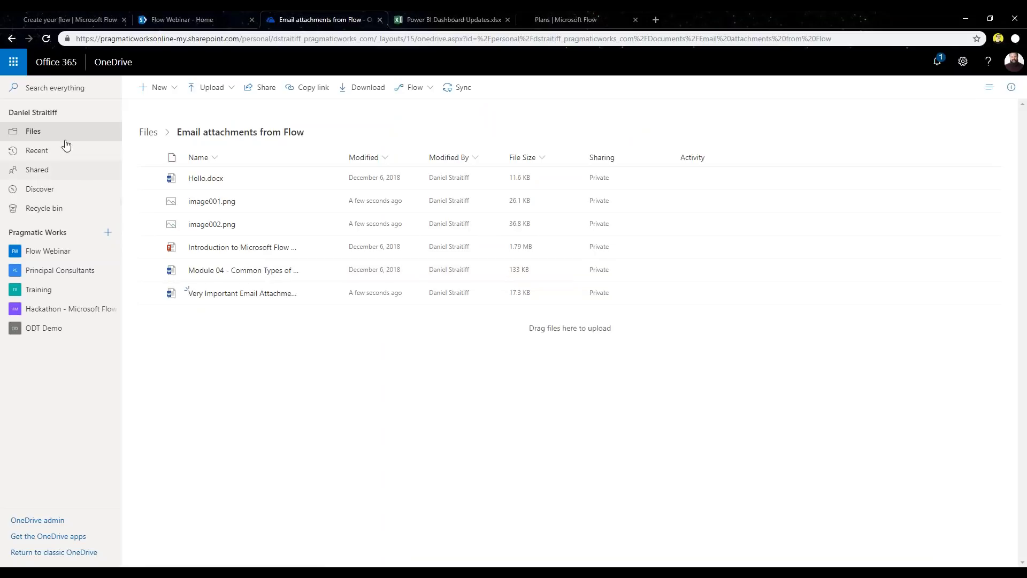
Step: Go from Files into the MicrosoftFlow folder, refresh it, and return to the Power BI Dashboard Updates workbook
click(1010, 70)
click(1011, 65)
click(148, 135)
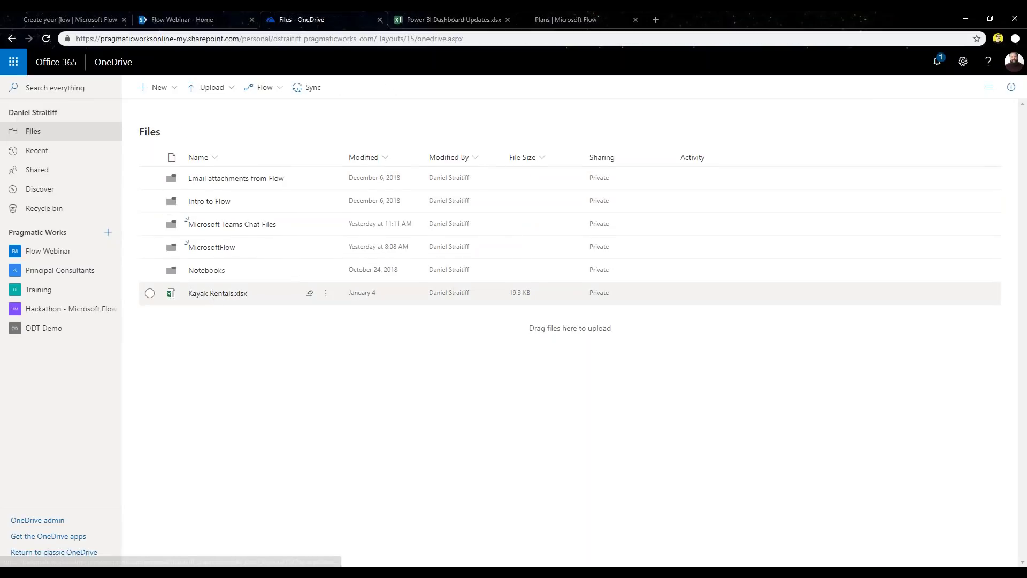
click(218, 248)
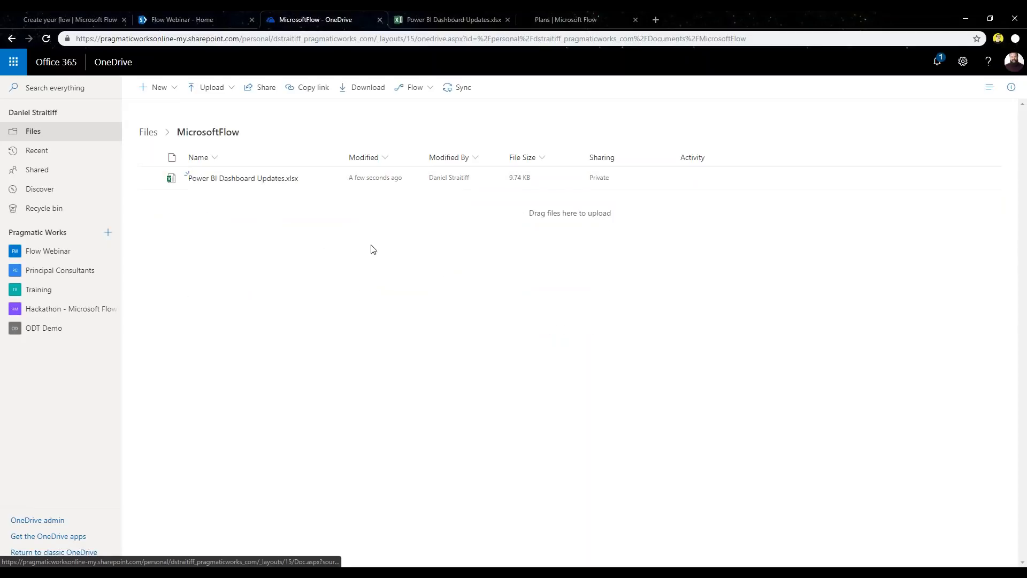
key(F5)
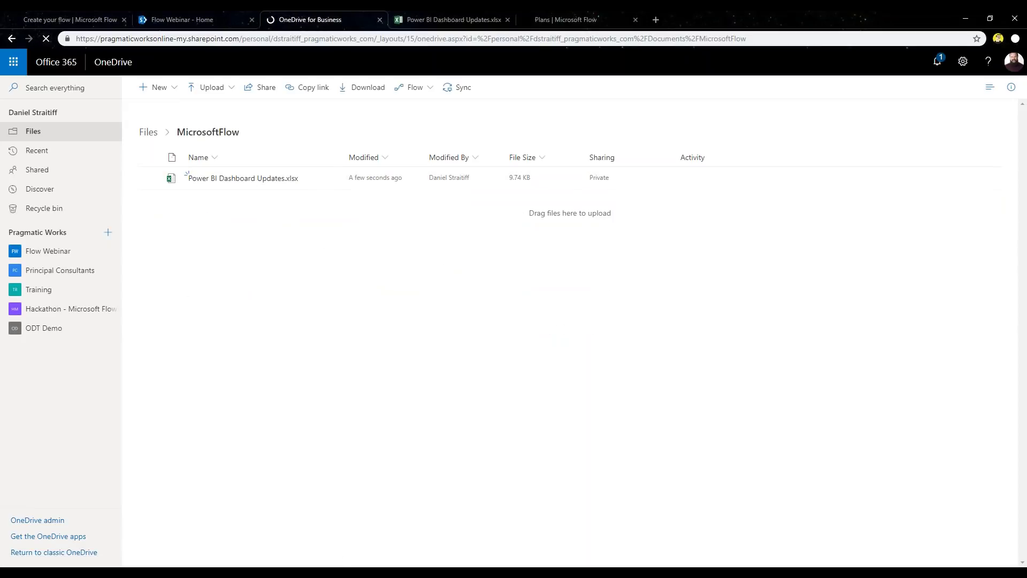
click(476, 19)
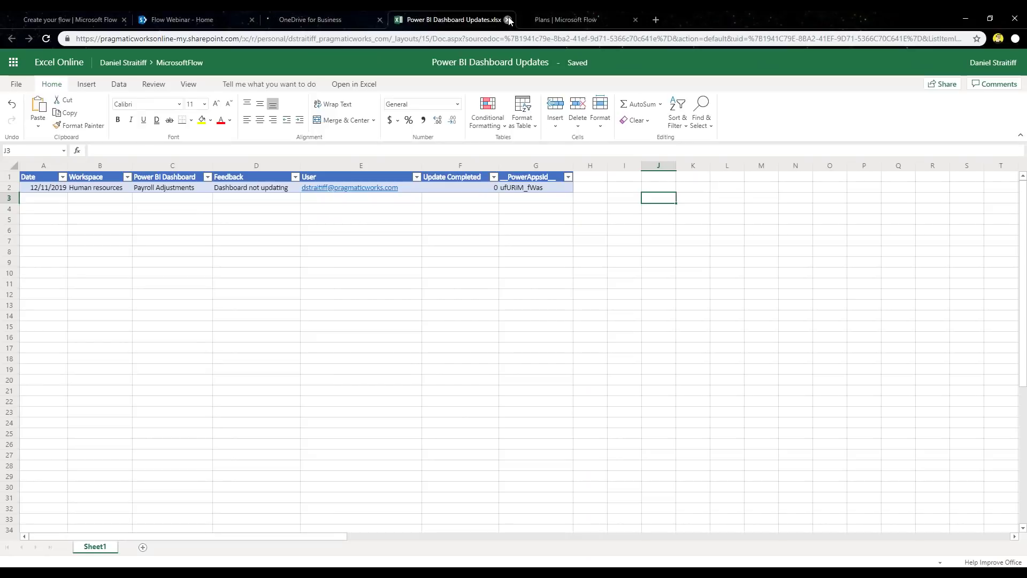
Step: Close the workbook and set the trigger's Folder to Root (/)
click(182, 17)
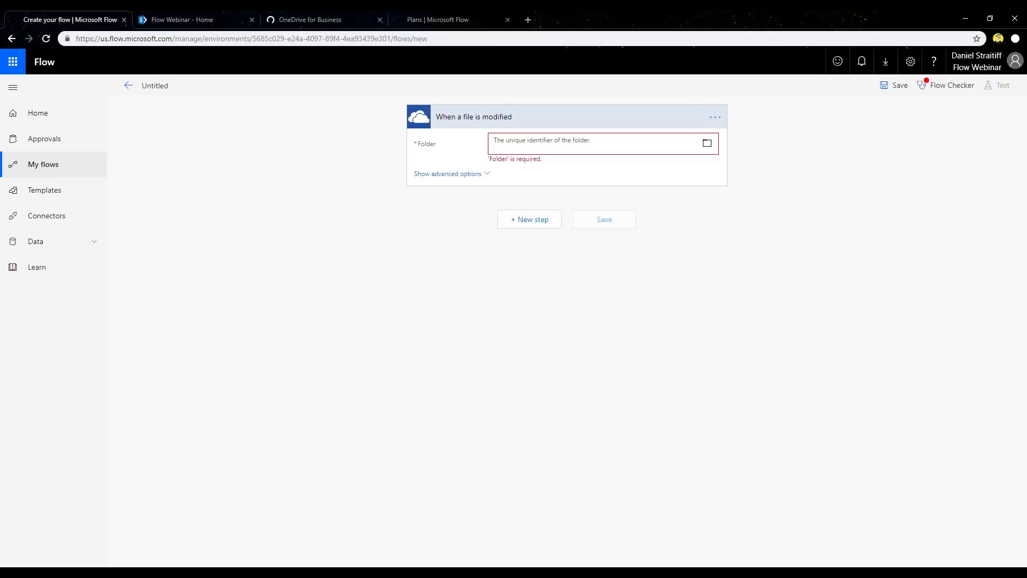
click(716, 119)
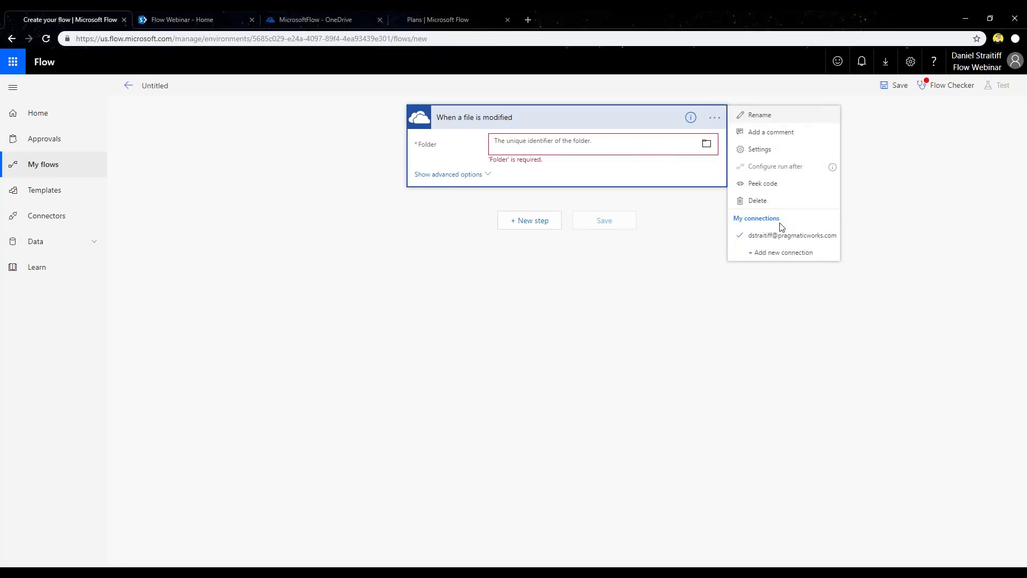
click(658, 217)
click(706, 154)
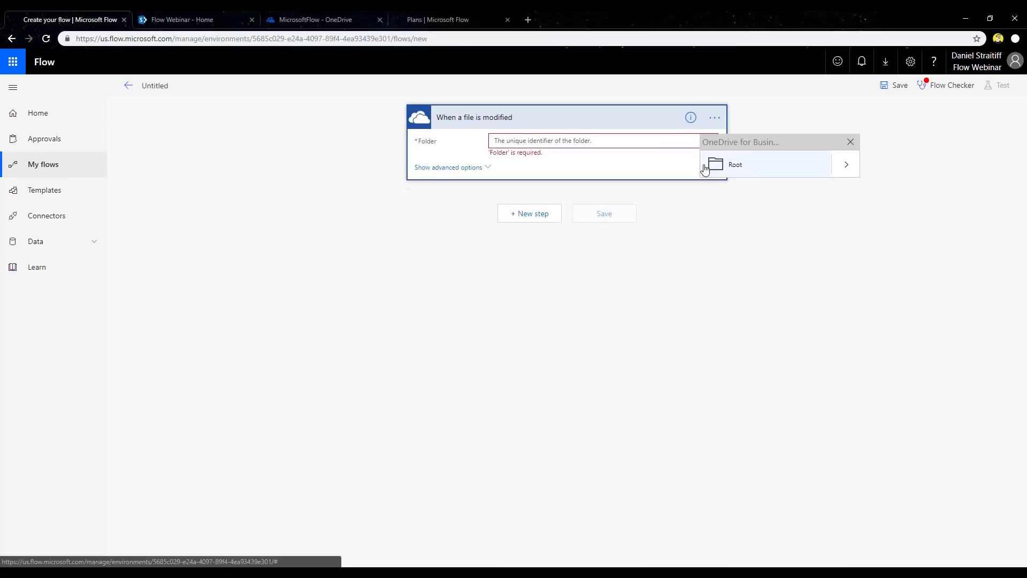
click(847, 167)
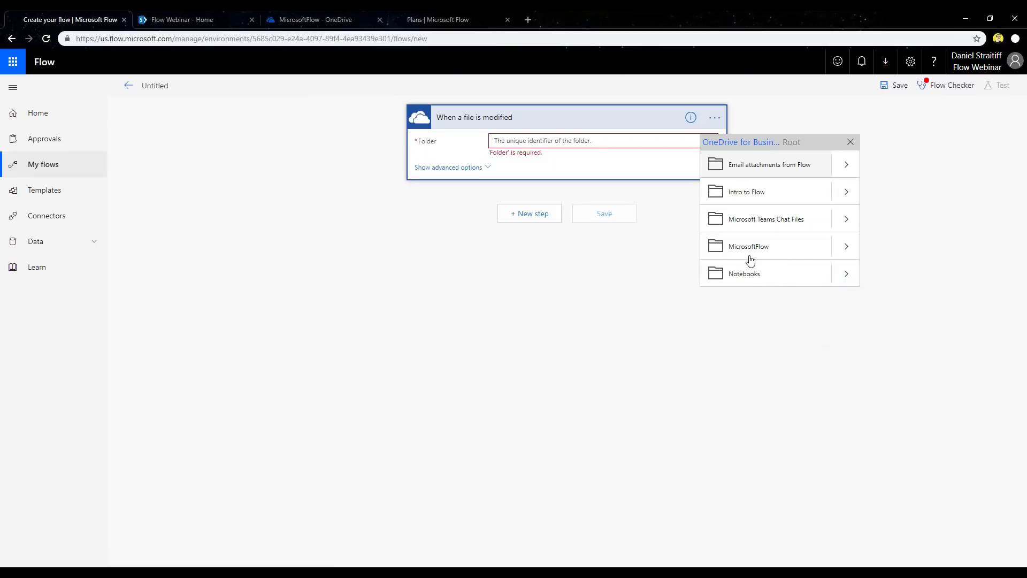
click(763, 143)
click(799, 173)
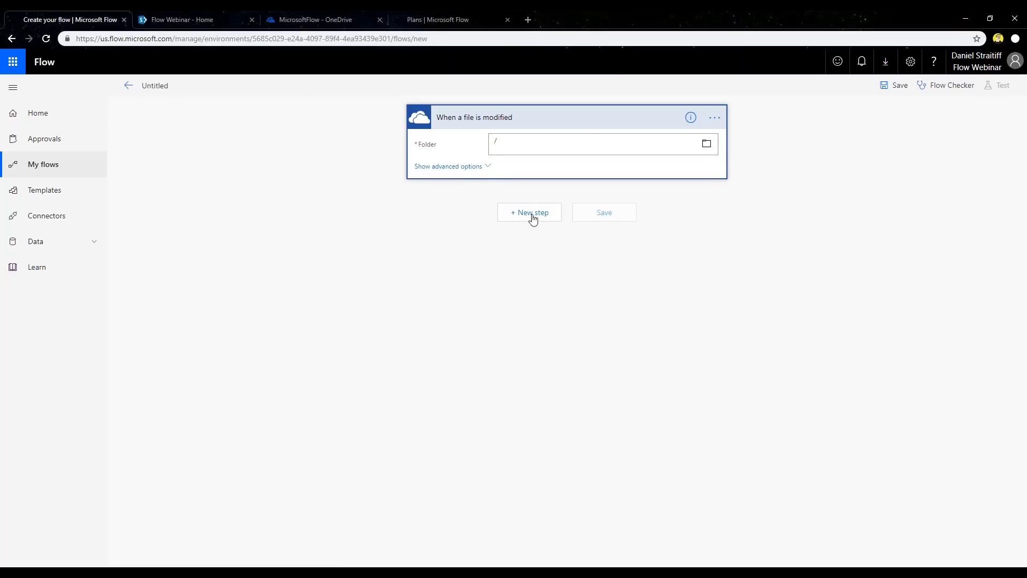
Step: Choose MicrosoftFlow under Root as the trigger's watched folder
click(411, 15)
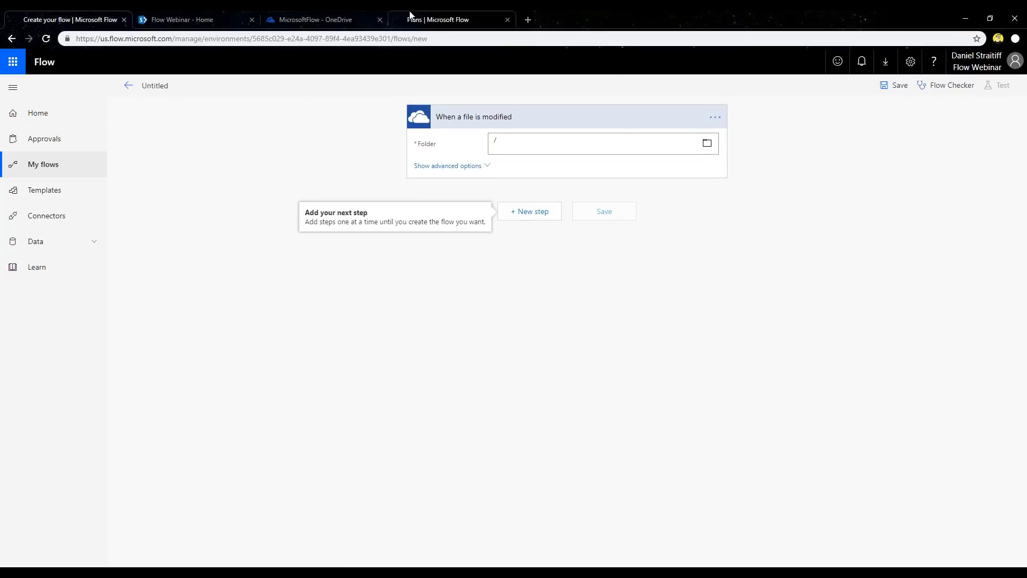
click(210, 16)
click(334, 15)
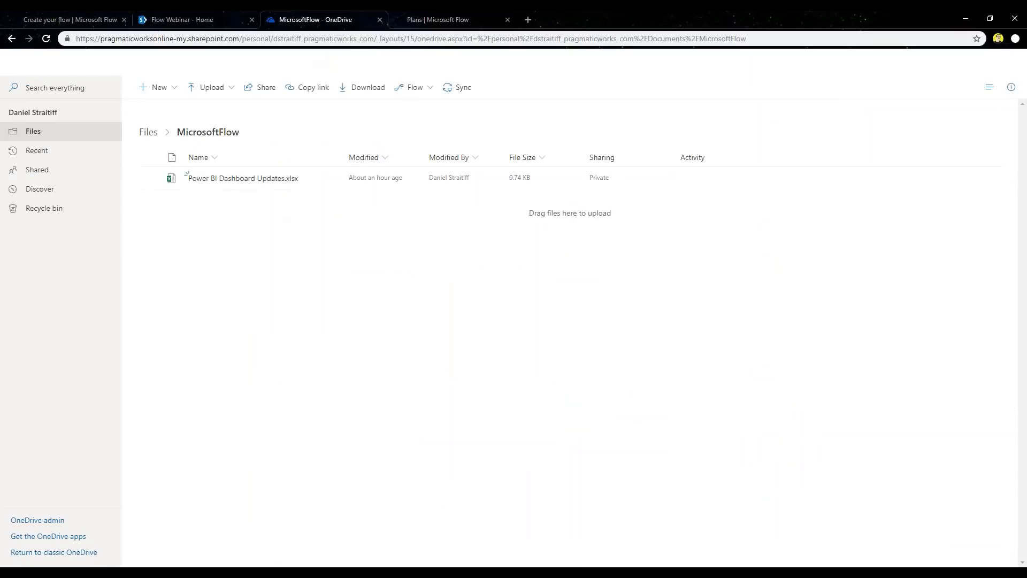
click(57, 16)
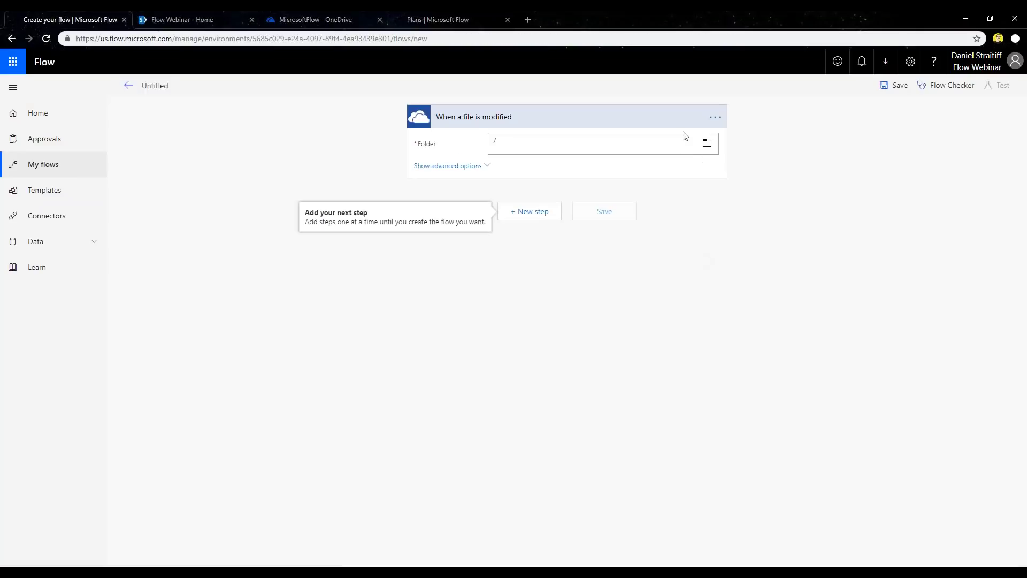
click(708, 140)
click(854, 172)
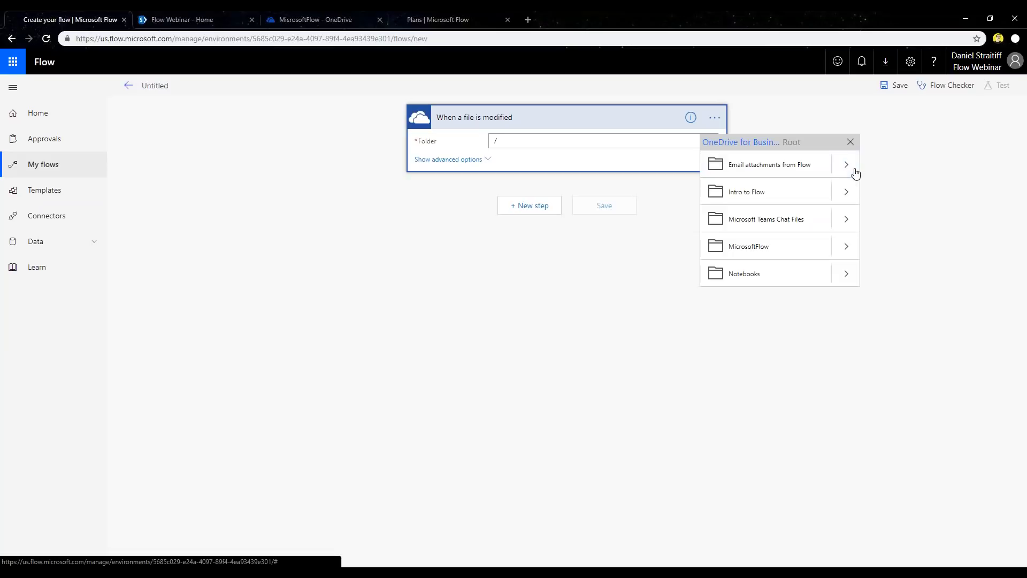
click(847, 245)
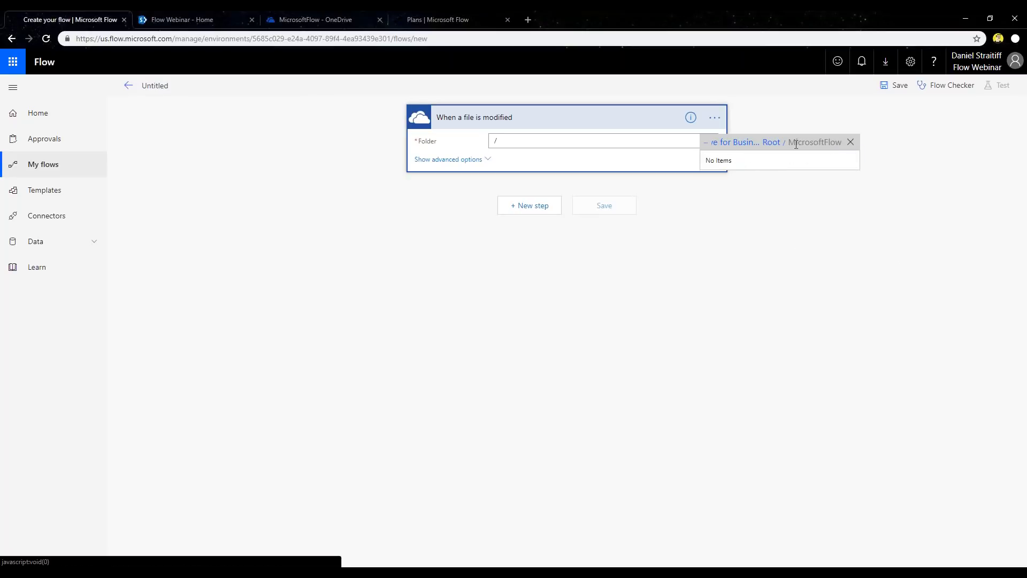
click(752, 142)
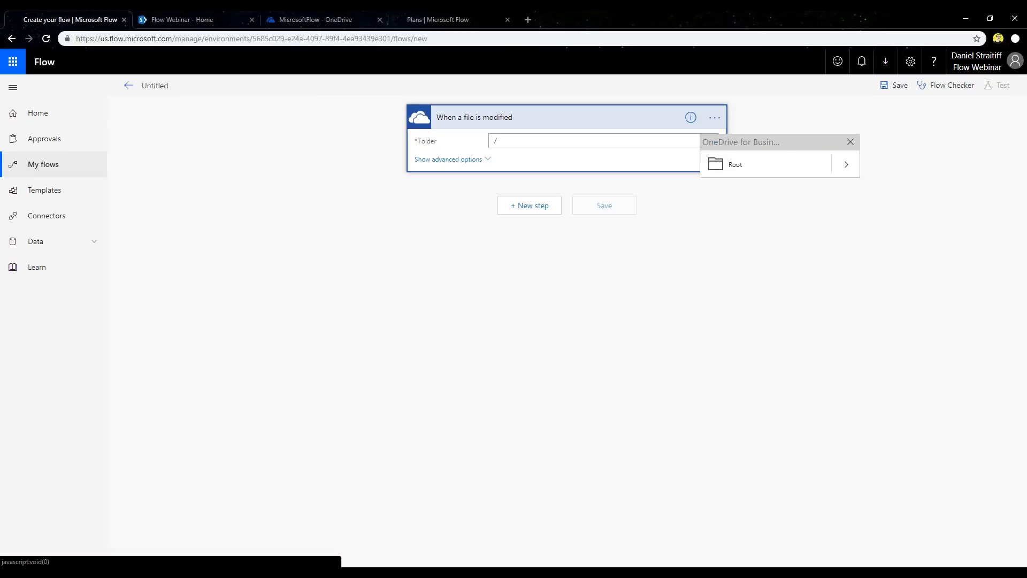
click(846, 163)
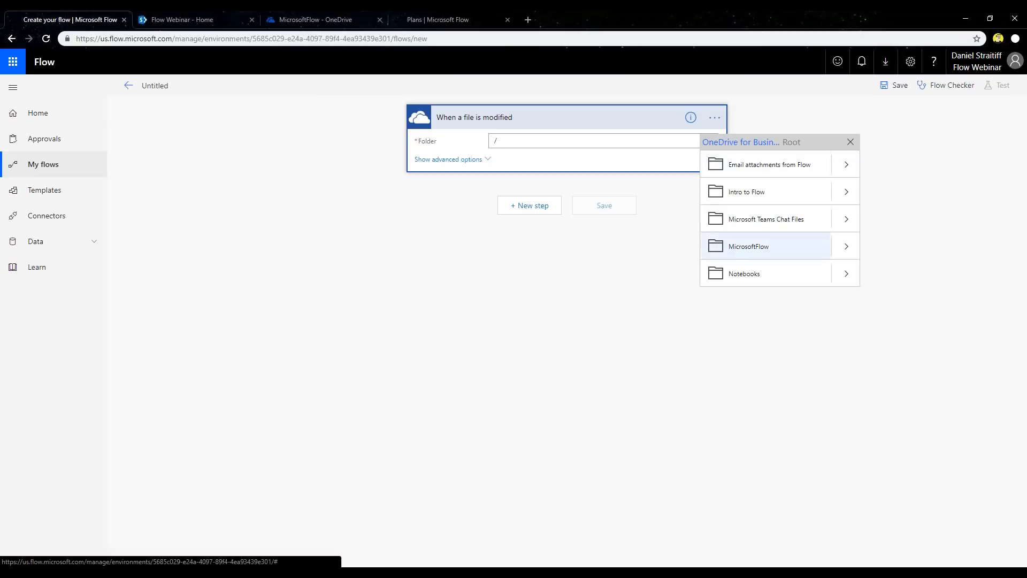
click(751, 246)
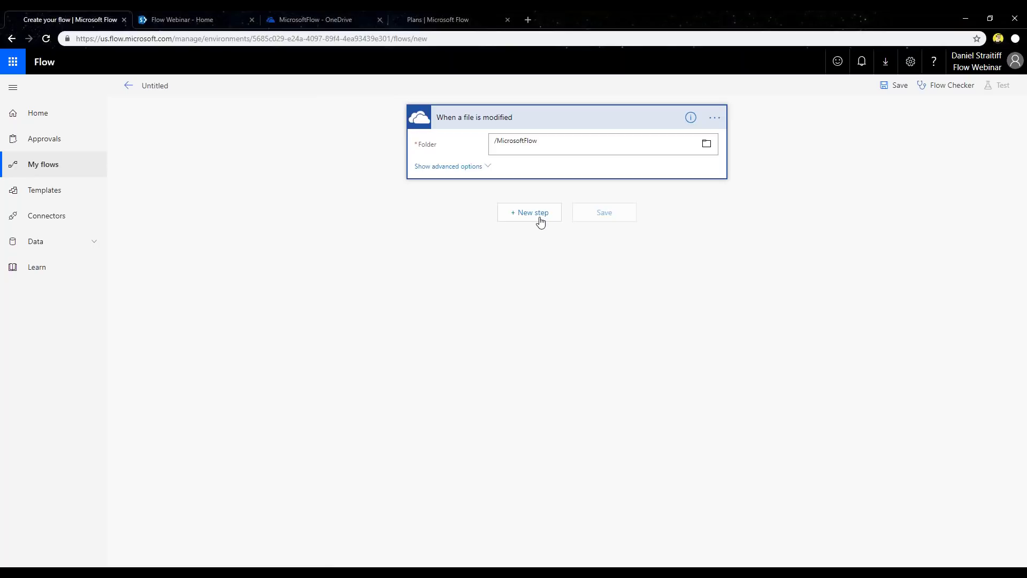
Step: Add an Office 365 Outlook 'Send an email' action after the trigger
click(539, 214)
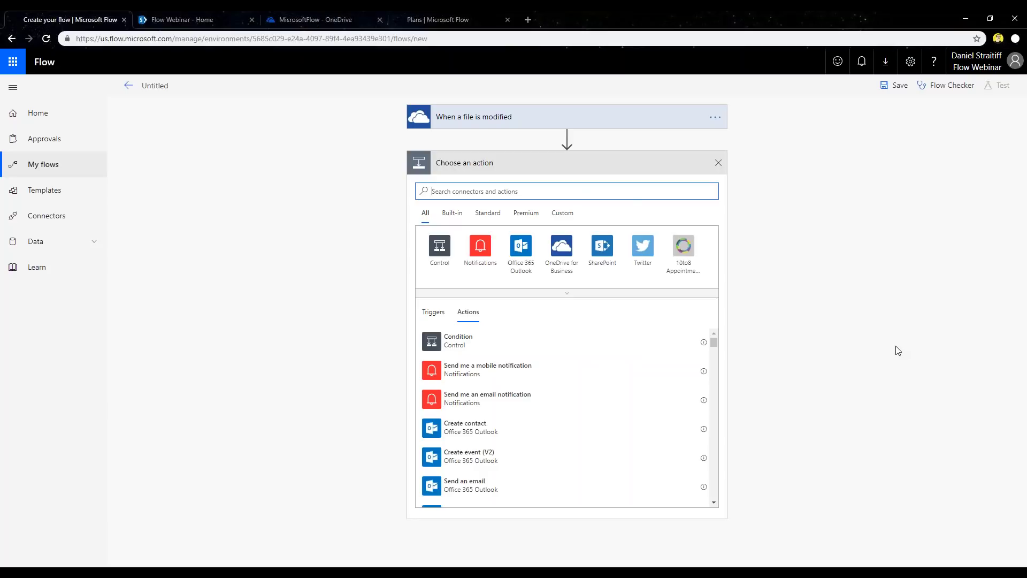
click(426, 18)
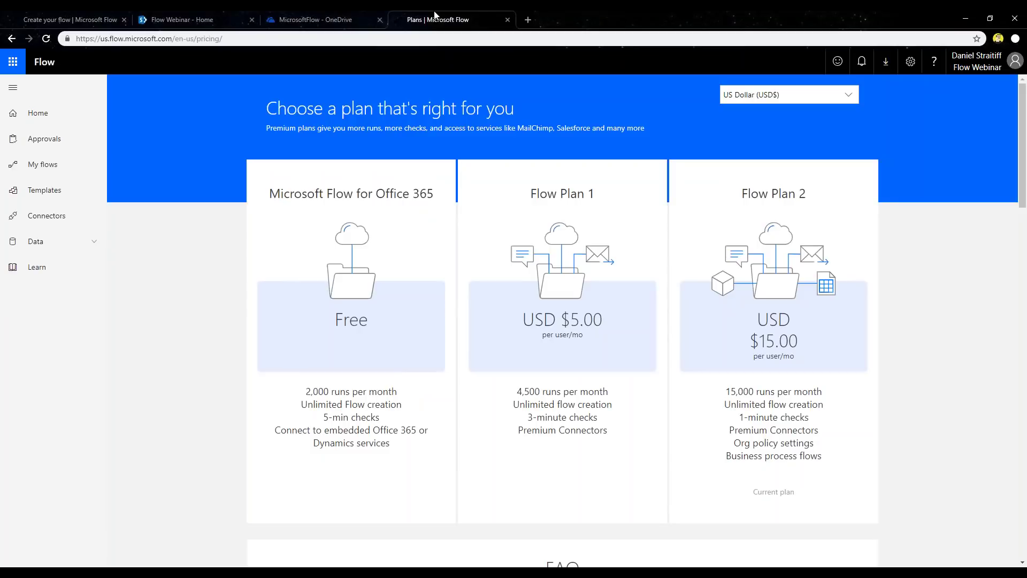
click(341, 16)
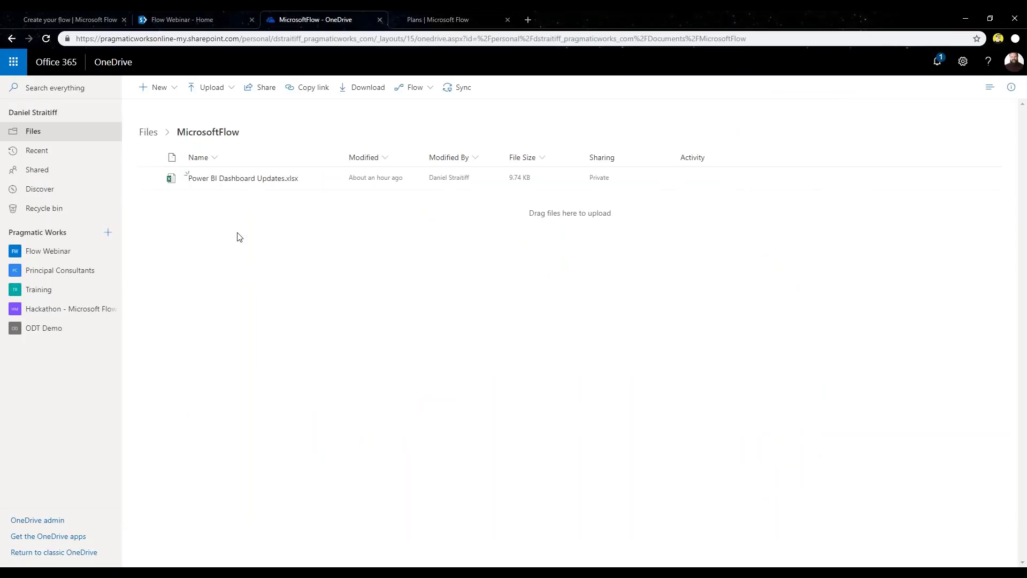
click(68, 16)
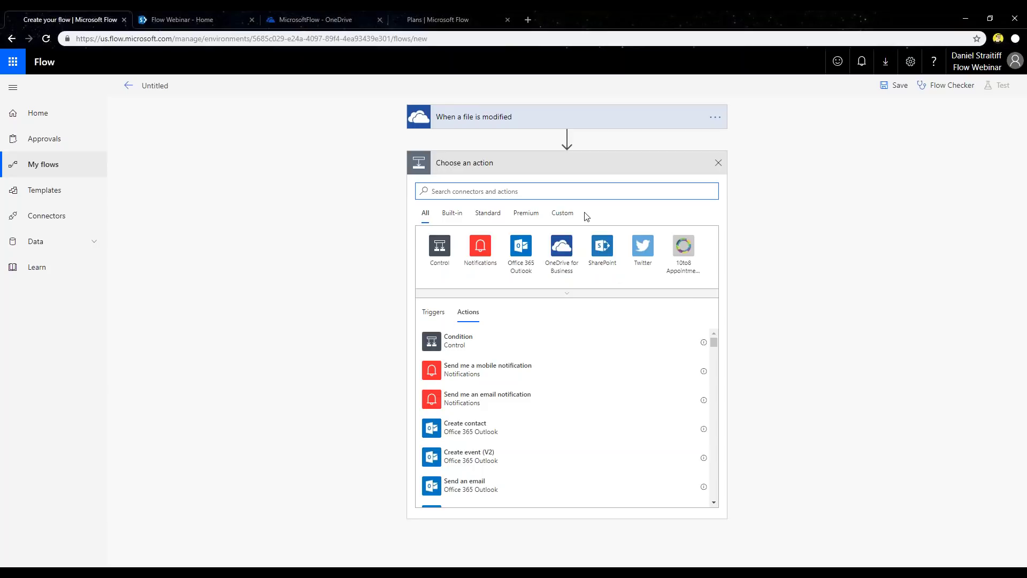
text(office)
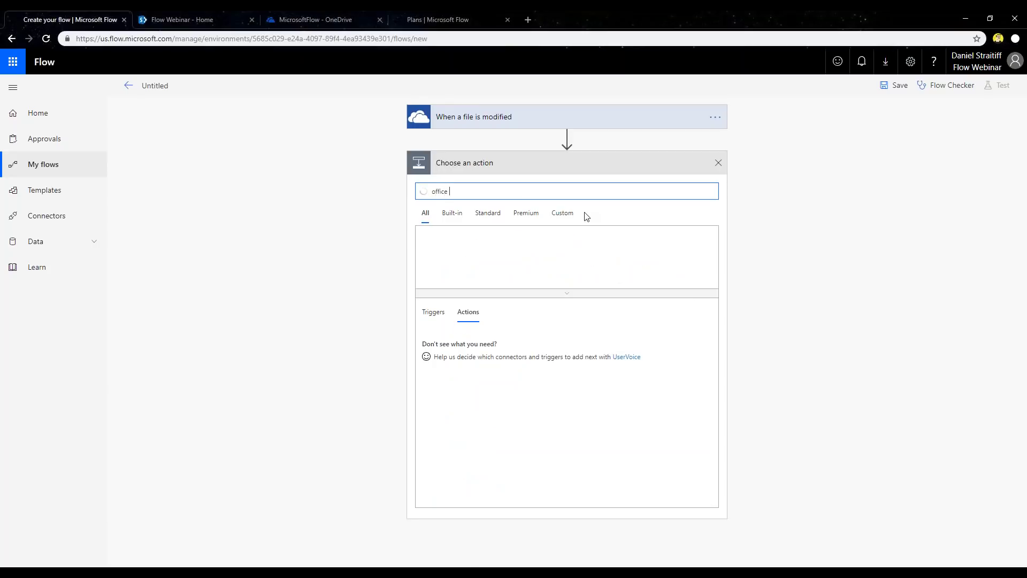
text( 365 outlook)
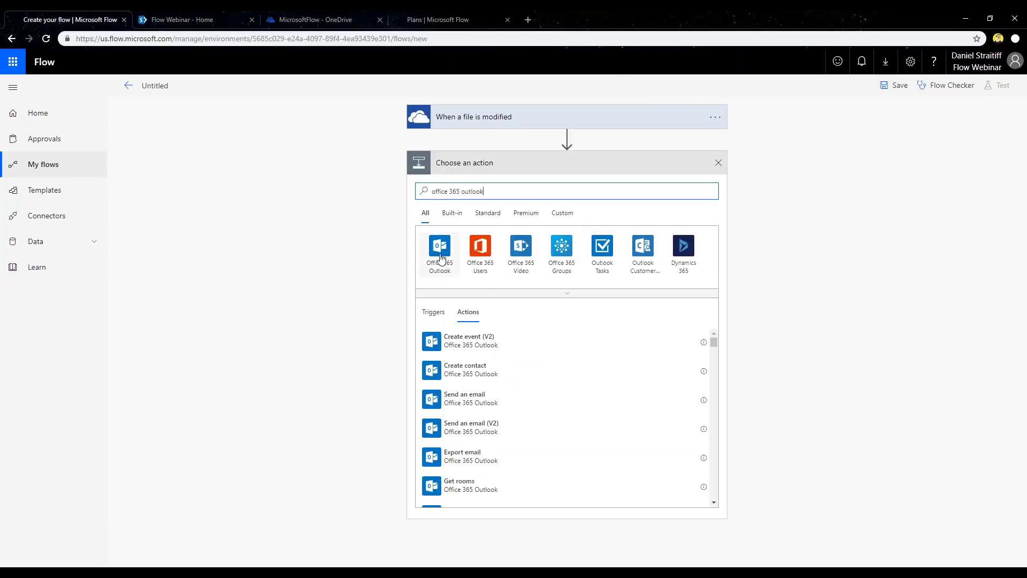
click(440, 251)
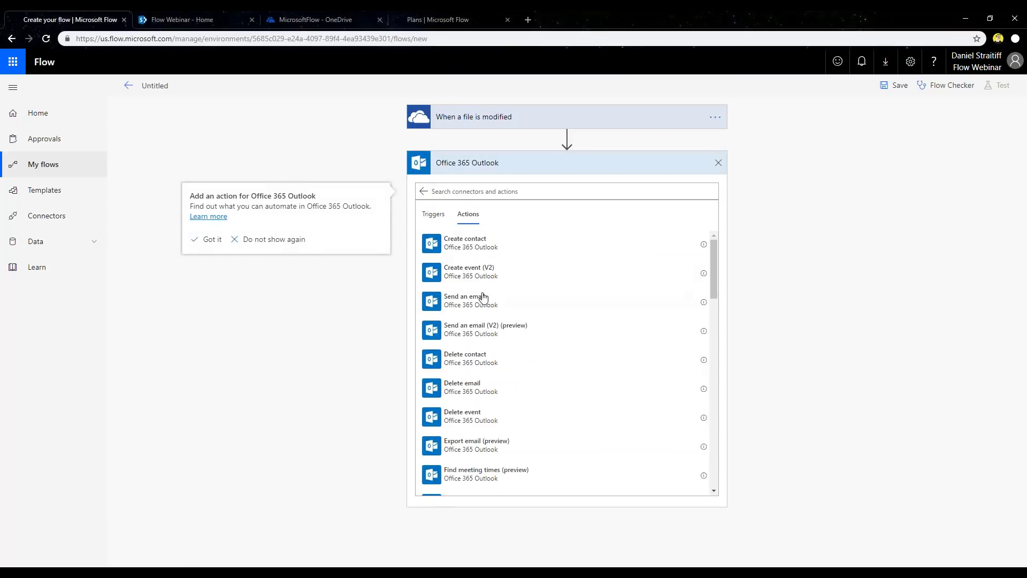
click(482, 303)
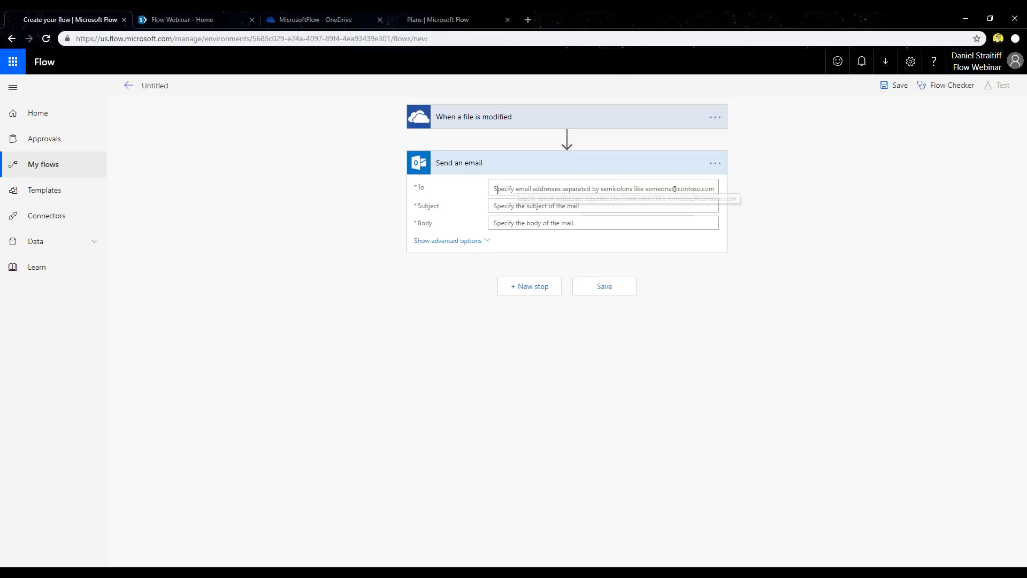
Step: Enter the owner's email address in the To field and select the suggested contact
click(587, 185)
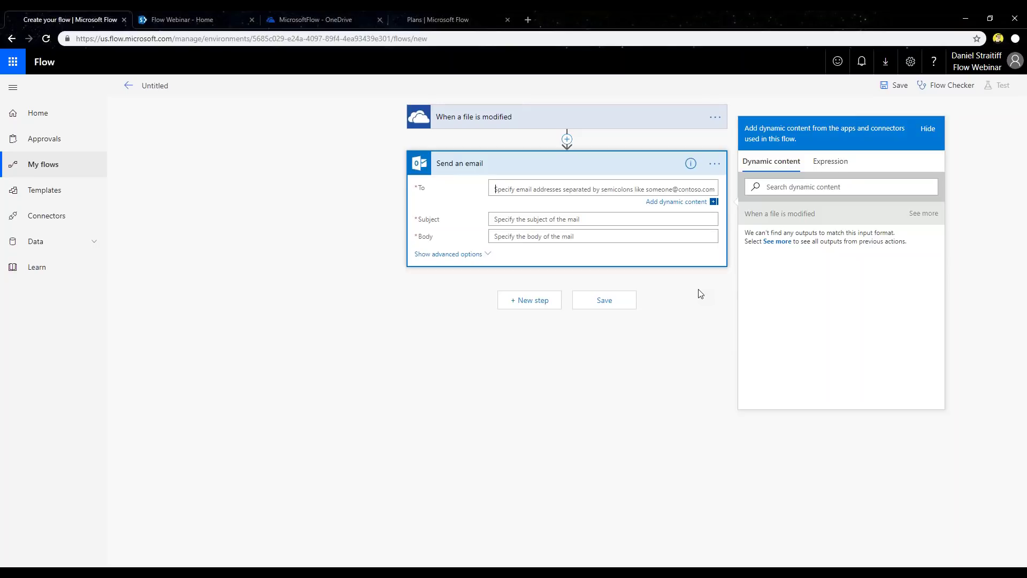
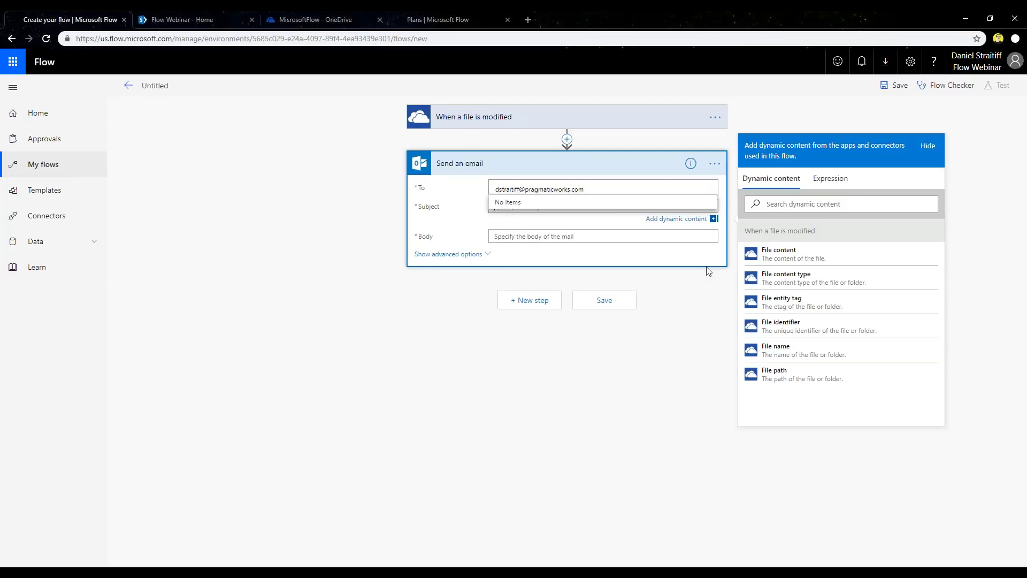
click(505, 323)
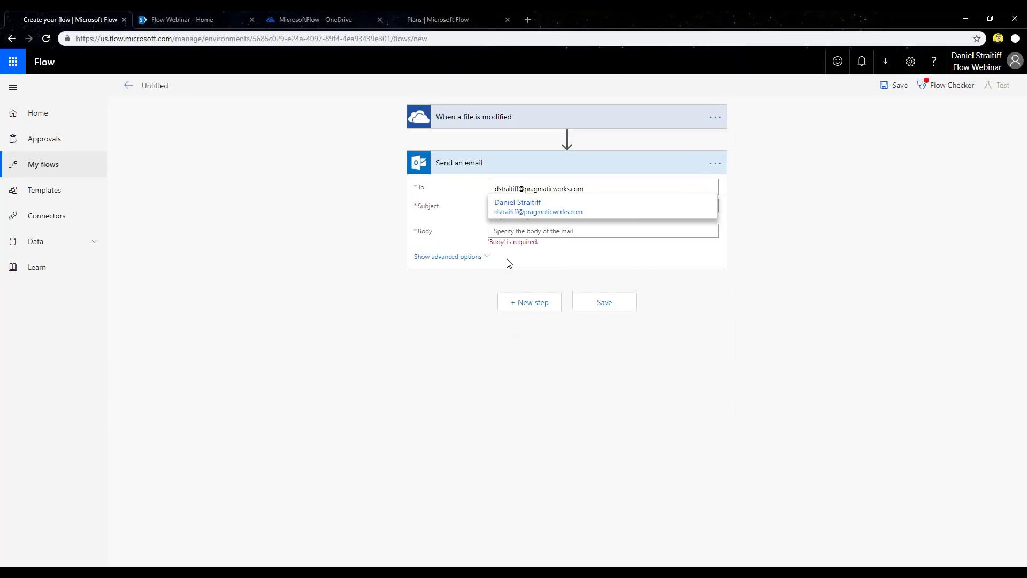
click(523, 216)
drag(517, 190, 578, 208)
click(575, 206)
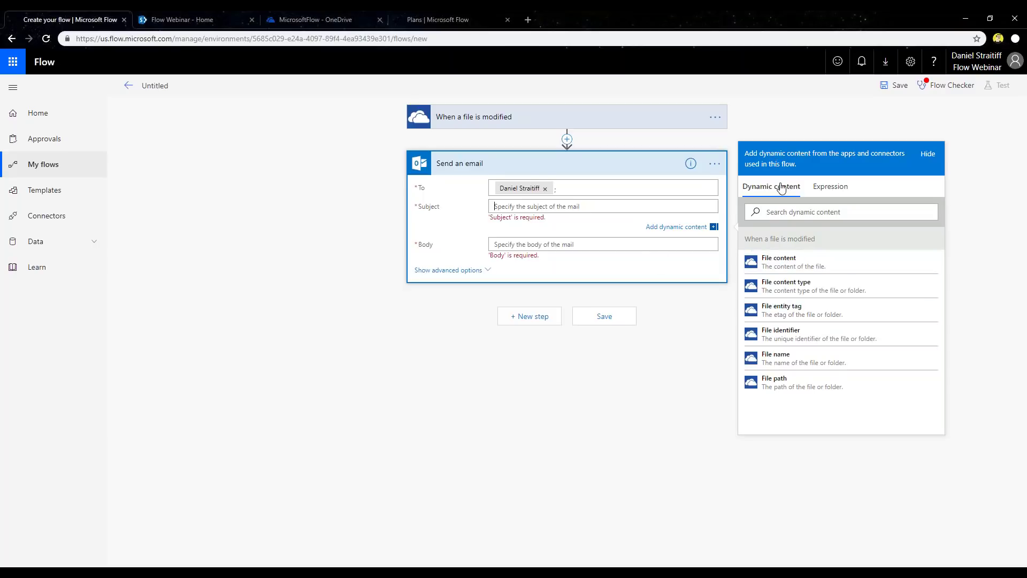
Step: Set the Subject to the File name dynamic content followed by 'has new records for processing'
click(559, 120)
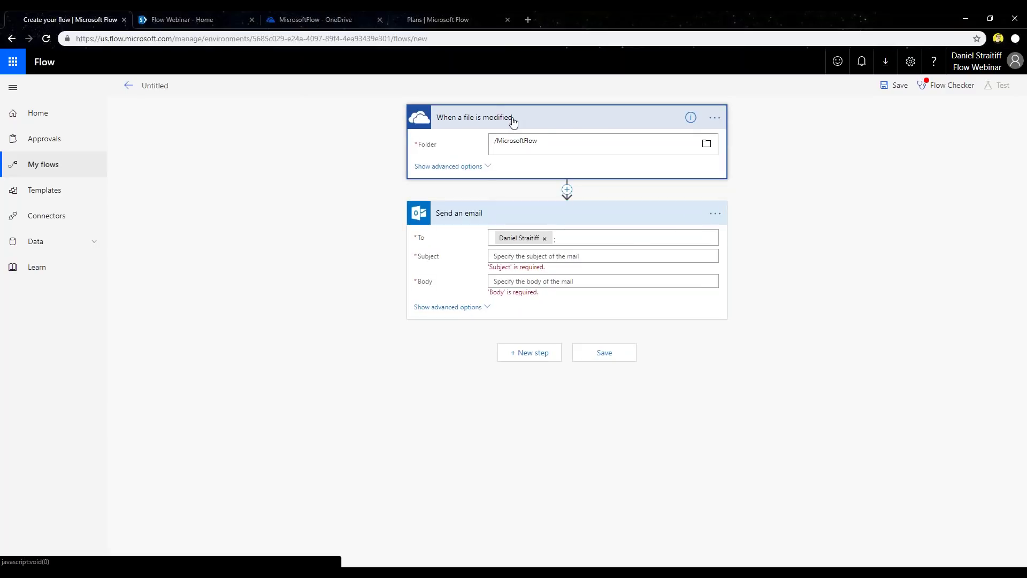
click(540, 125)
click(539, 203)
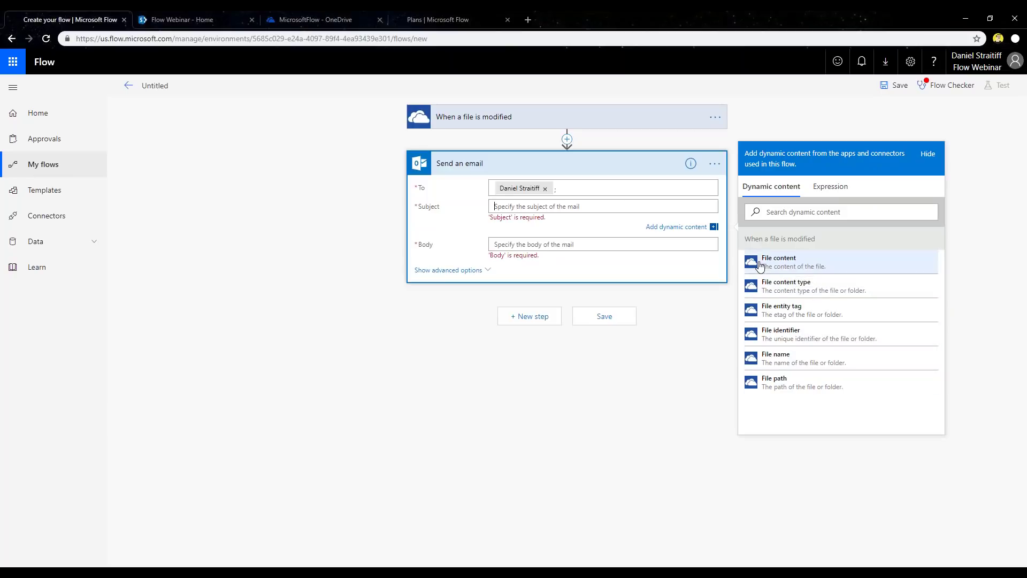
click(777, 361)
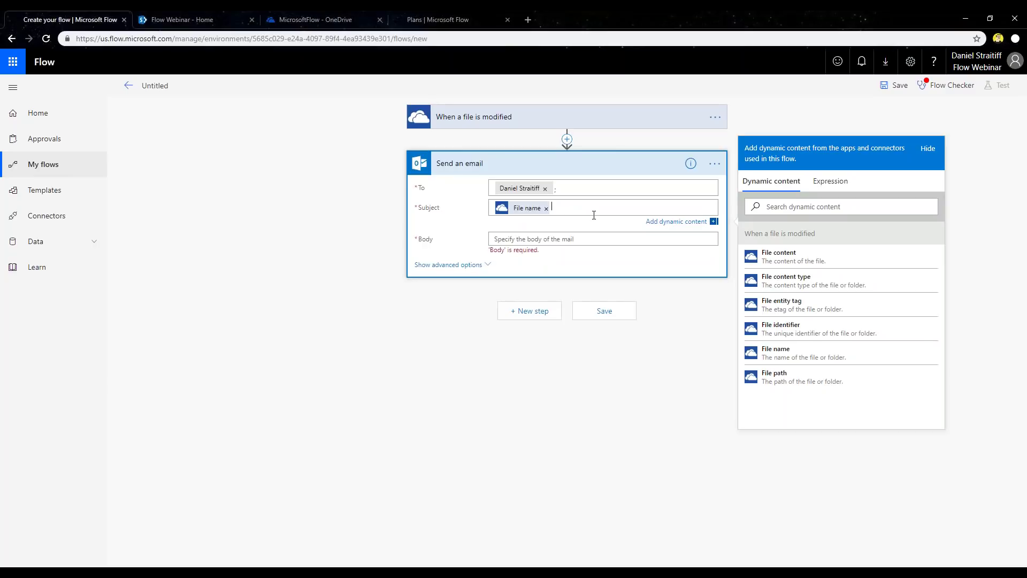
text(has new records for proce)
click(590, 235)
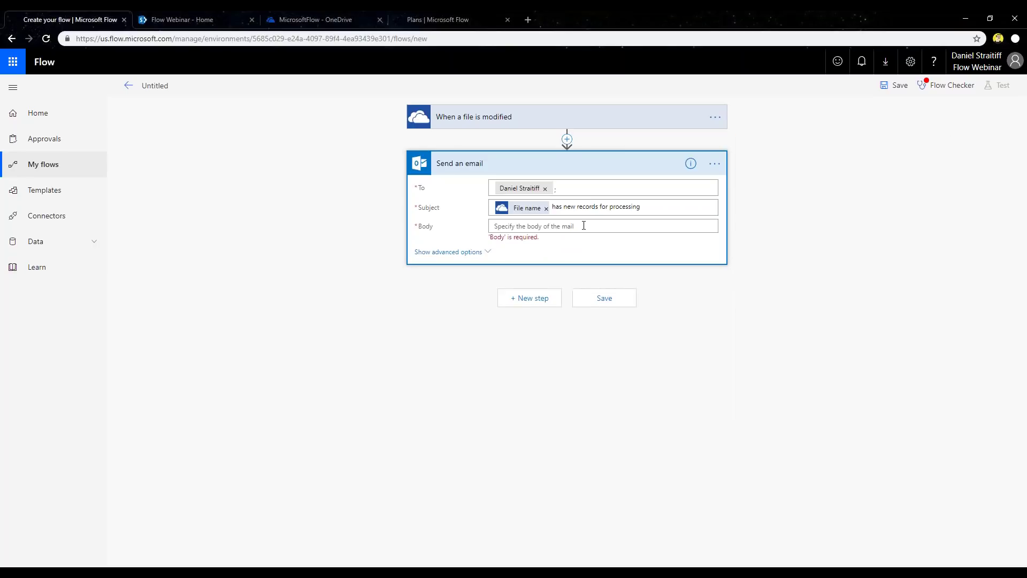
Step: Write 'Dashboard has an issue!' as the email body, then review the trigger's settings
click(583, 225)
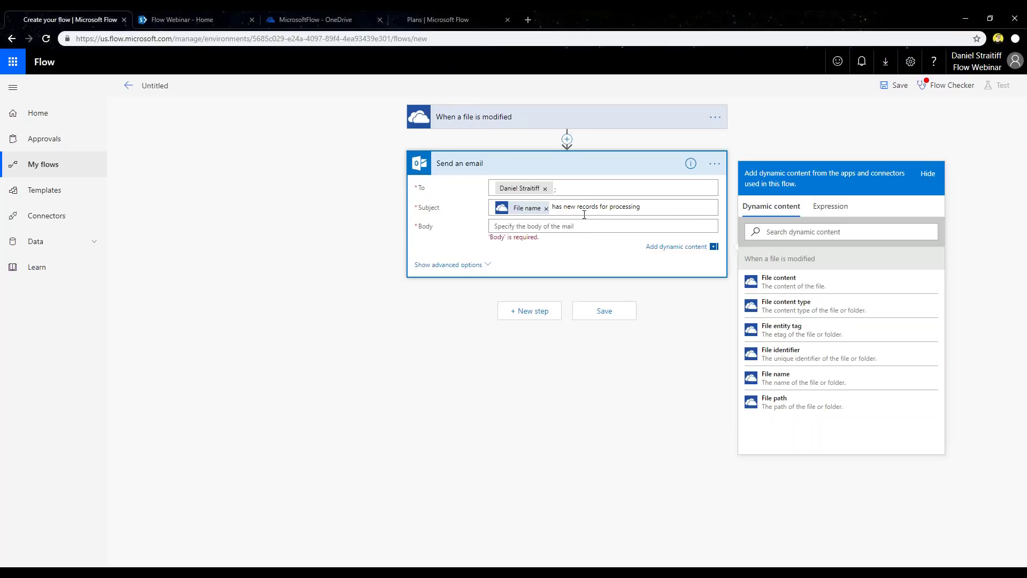
text(Dashboard)
text(has )
text(be)
key(BackSpace)
key(BackSpace)
text(an issue!)
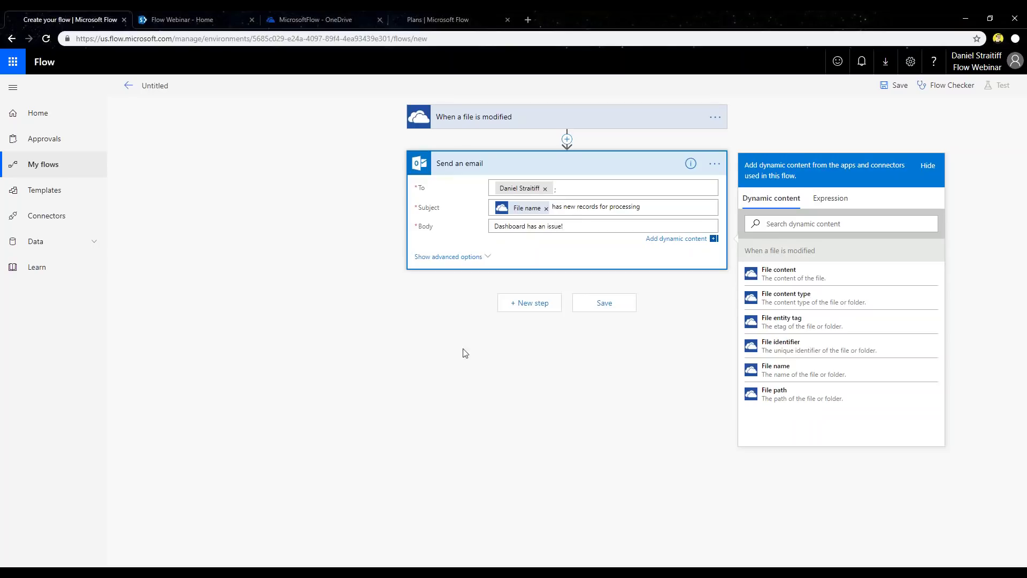
click(448, 349)
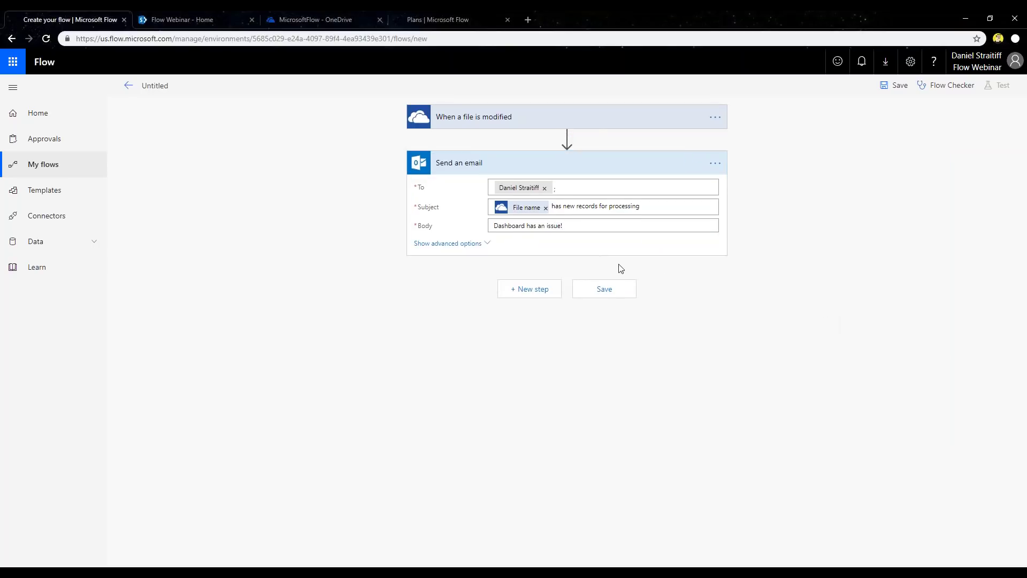
click(529, 119)
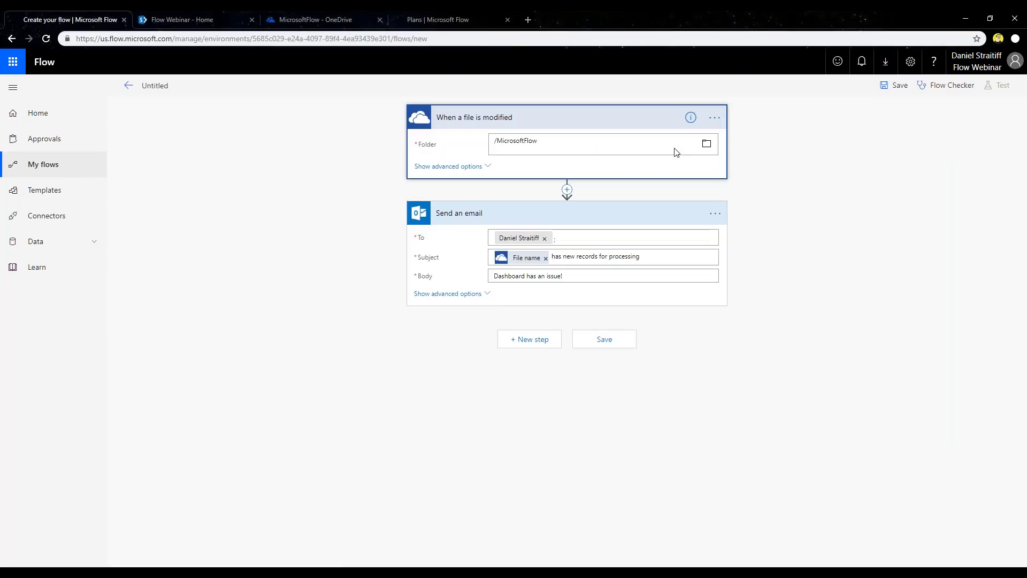
click(479, 168)
click(487, 185)
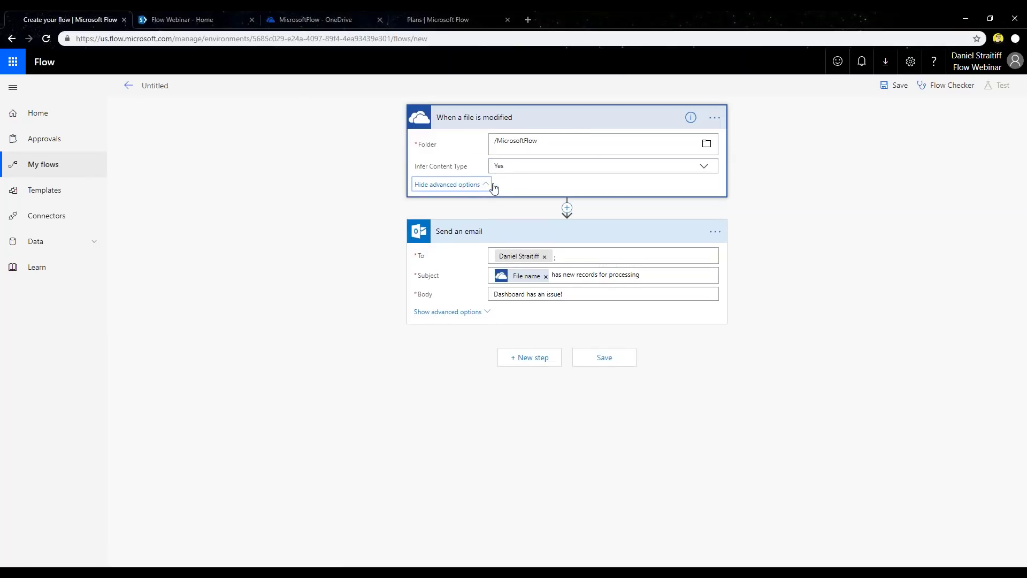
click(566, 124)
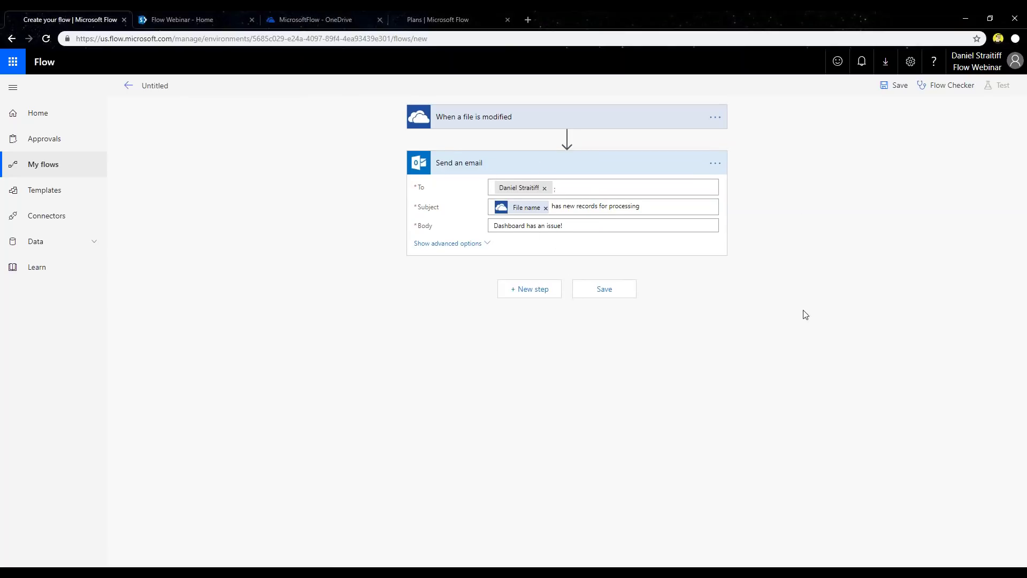
Step: Save the flow as 'When a file is modified -> Send an email'
click(616, 296)
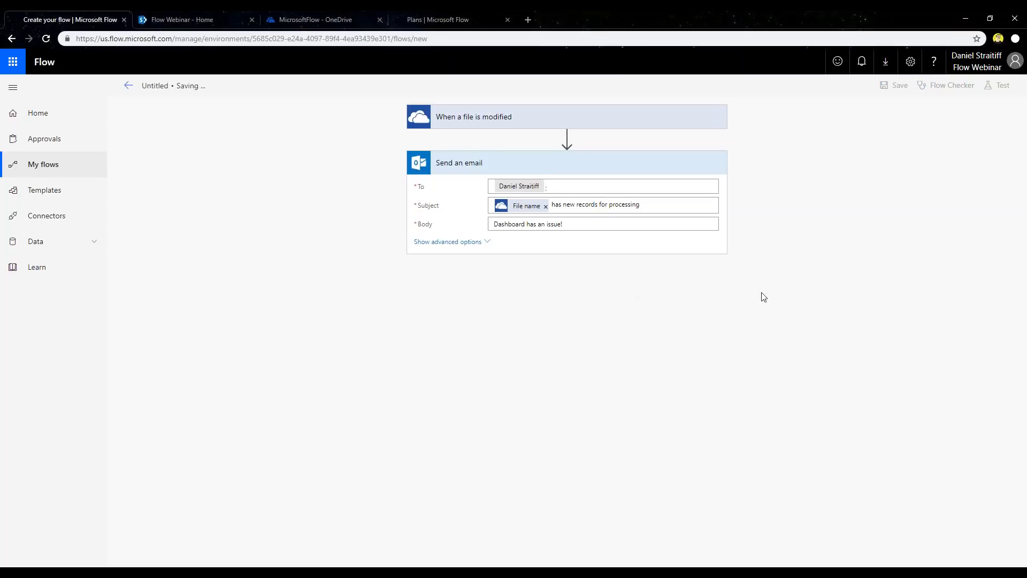
click(564, 225)
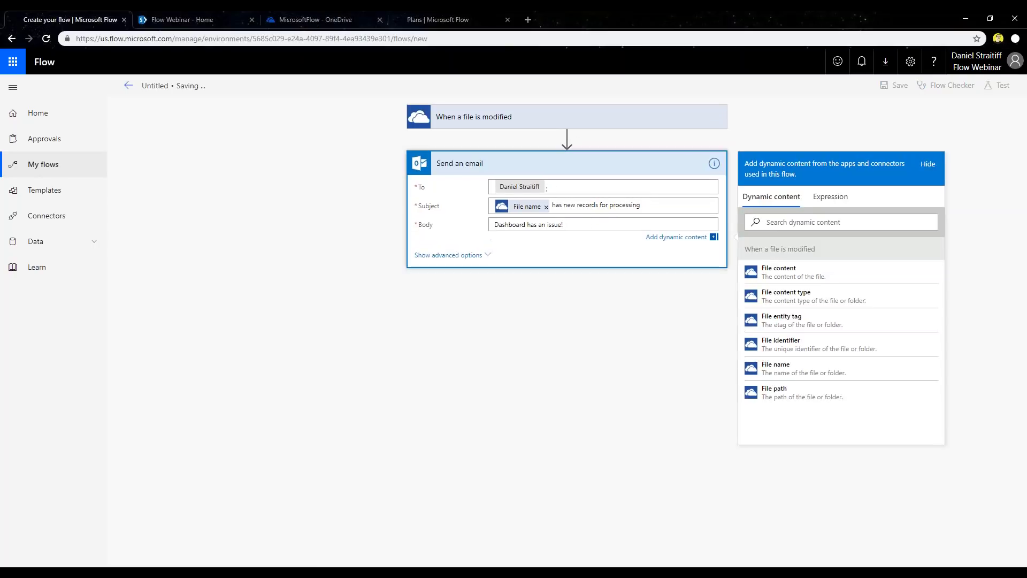
click(551, 121)
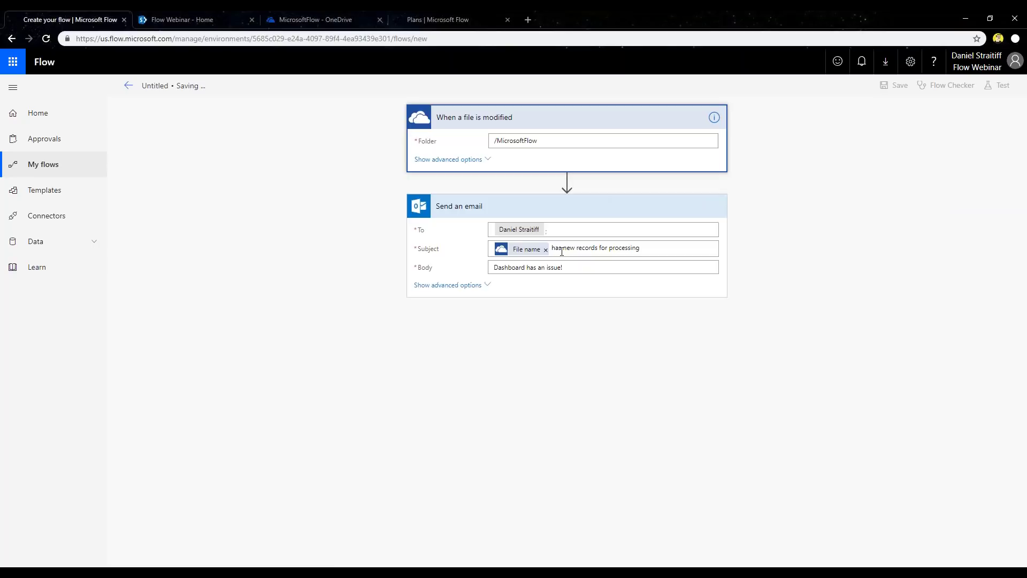
click(604, 268)
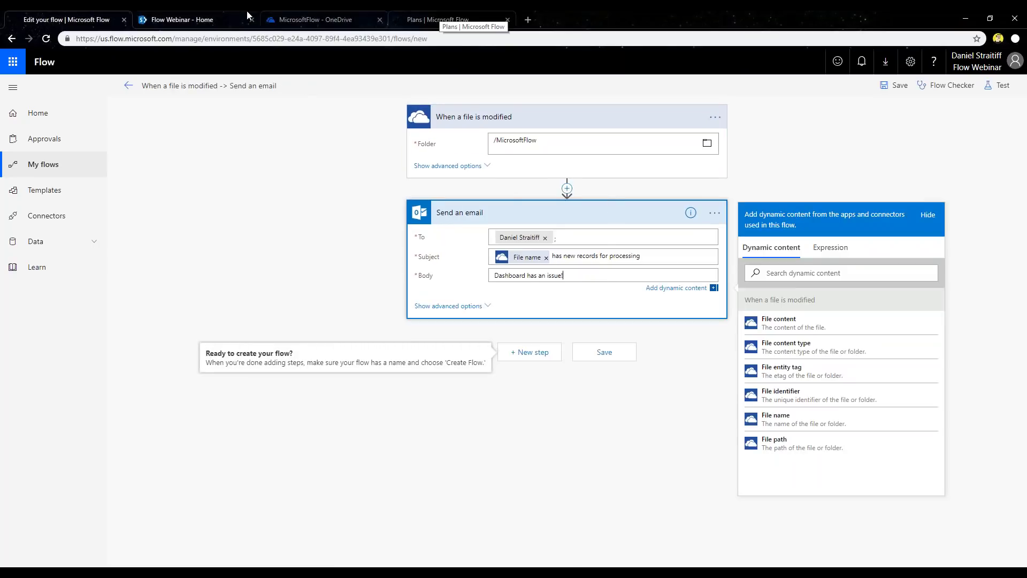
click(439, 18)
click(316, 17)
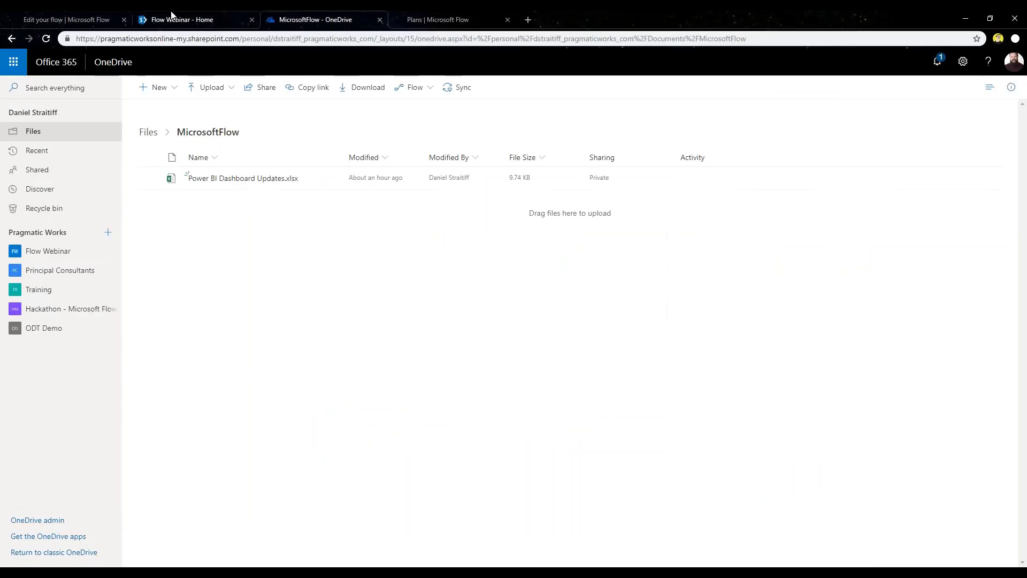
click(80, 18)
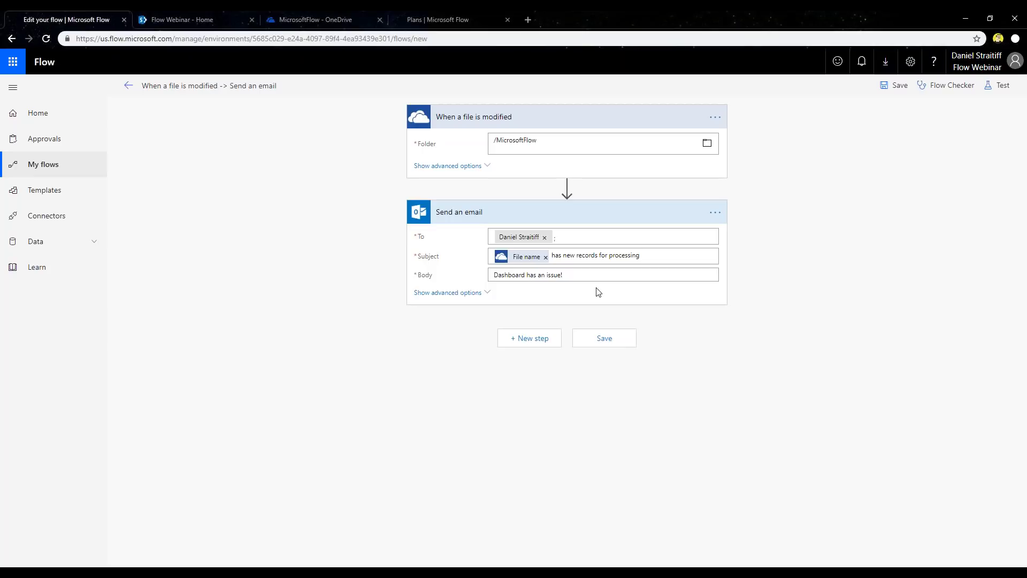
click(605, 342)
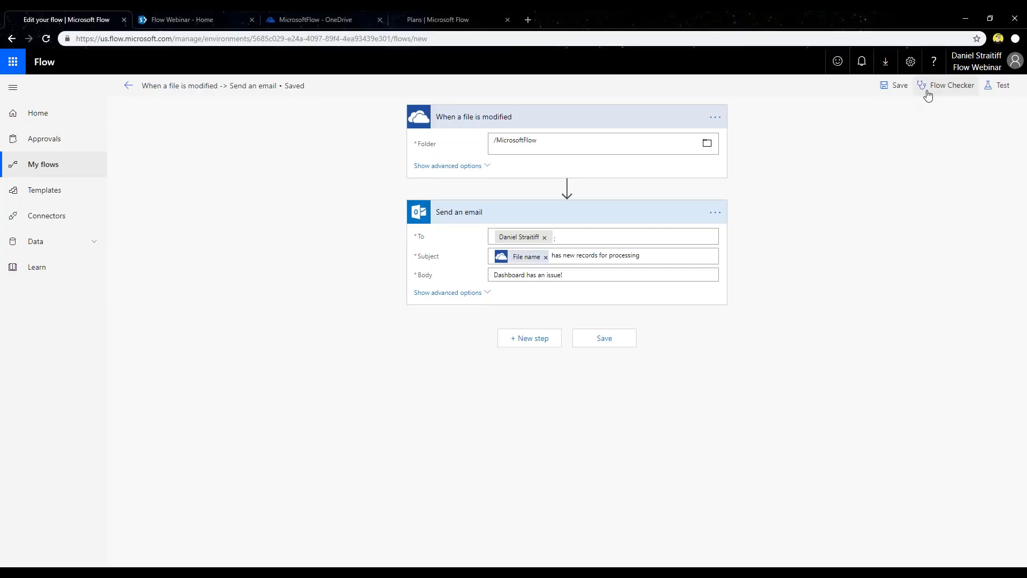
Step: Run the flow checker for errors and warnings, then review the MicrosoftFlow folder in OneDrive
click(949, 87)
click(1010, 92)
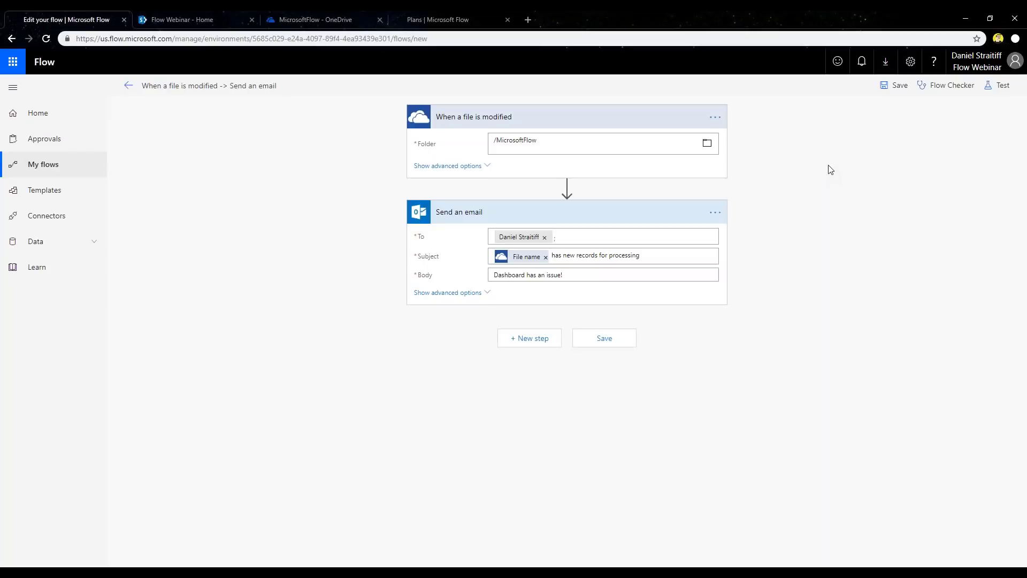
click(998, 87)
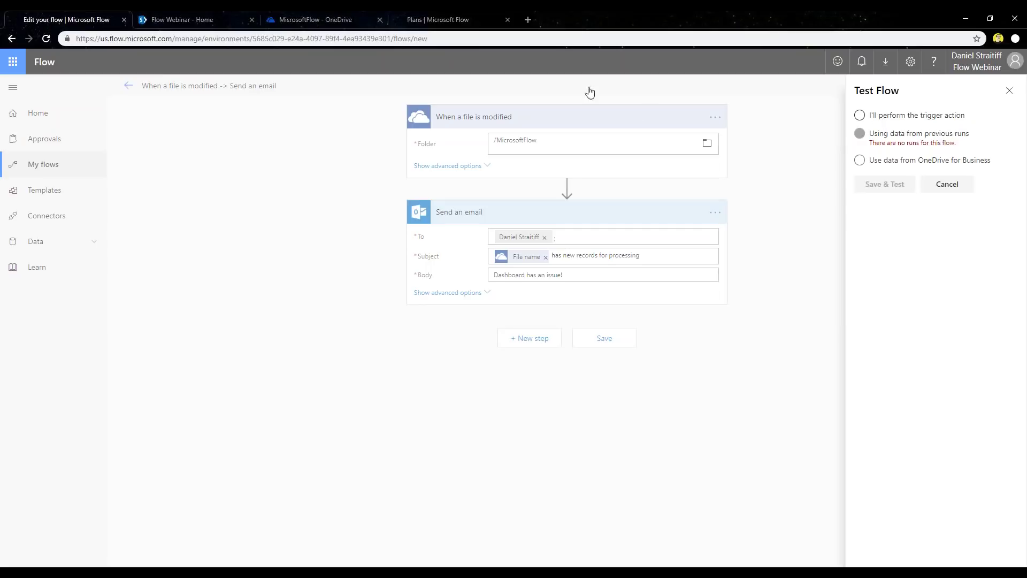
click(420, 20)
click(285, 14)
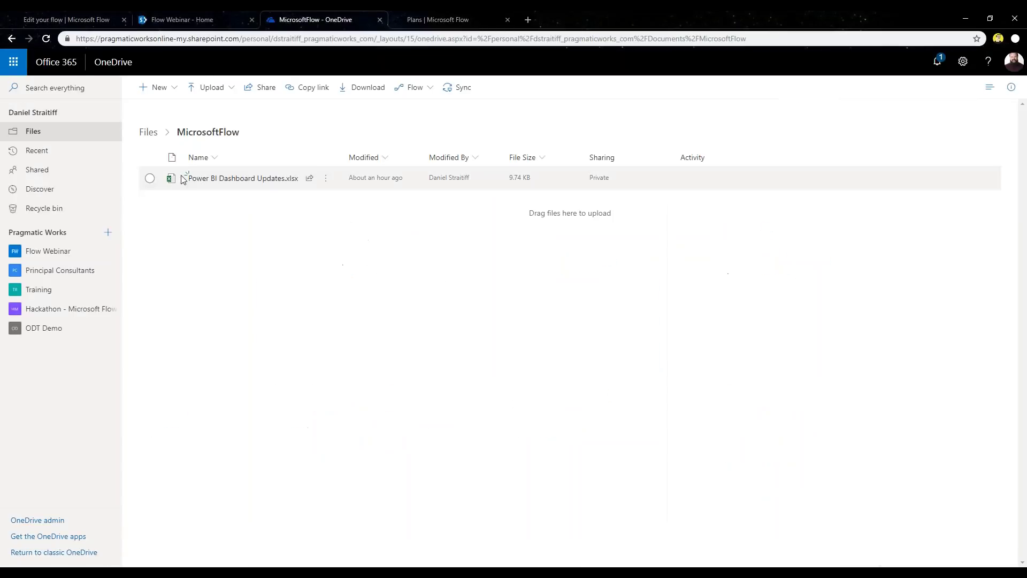
mouse_move(223, 182)
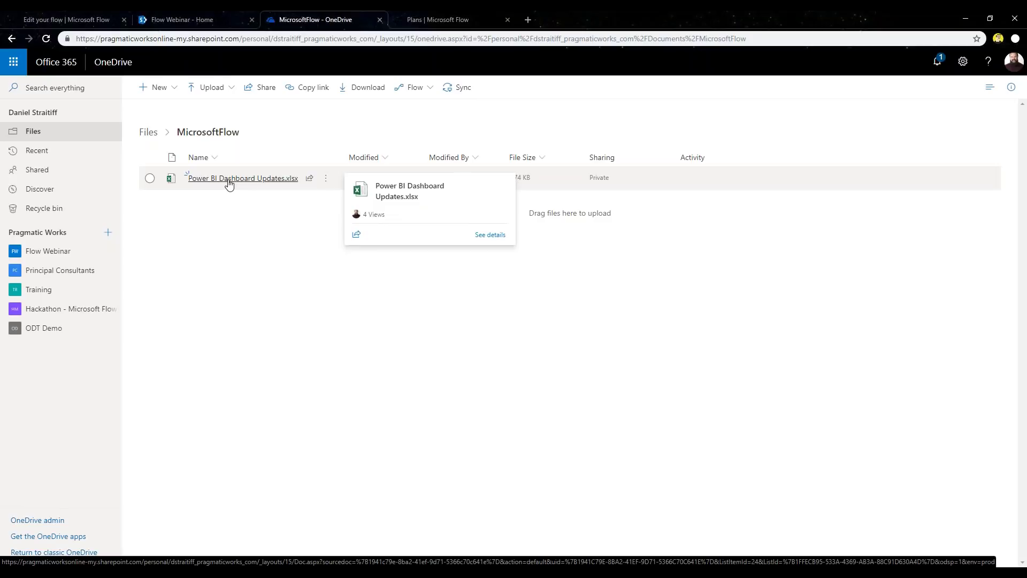
Step: Save and test the flow using data from OneDrive for Business
click(107, 15)
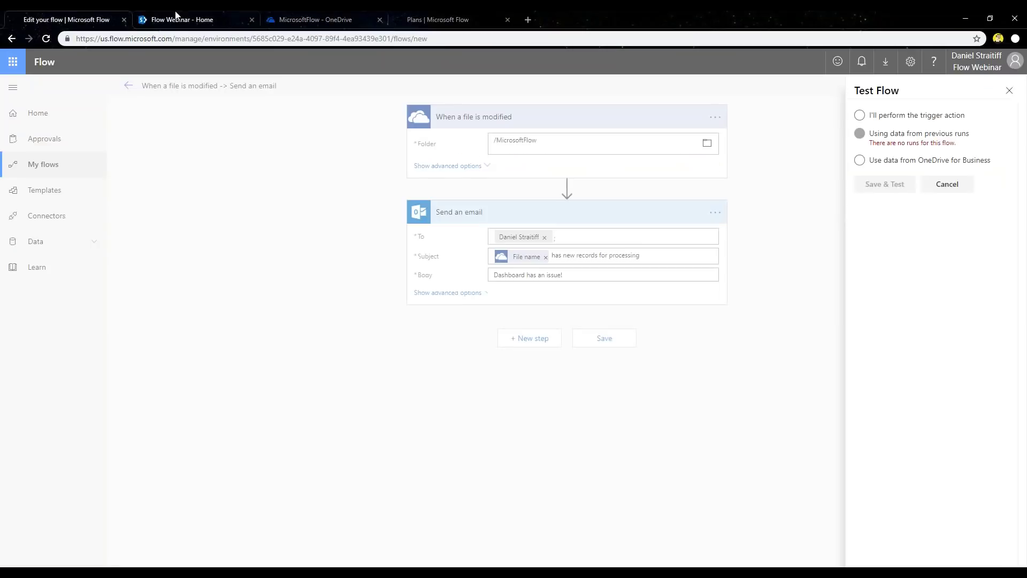
click(184, 14)
click(114, 14)
click(925, 160)
click(887, 187)
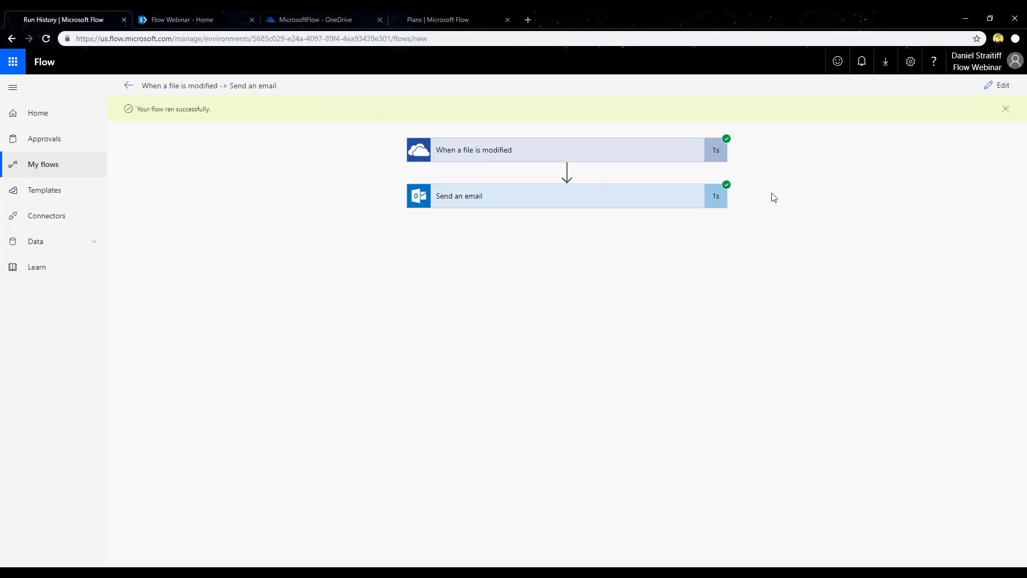
click(599, 197)
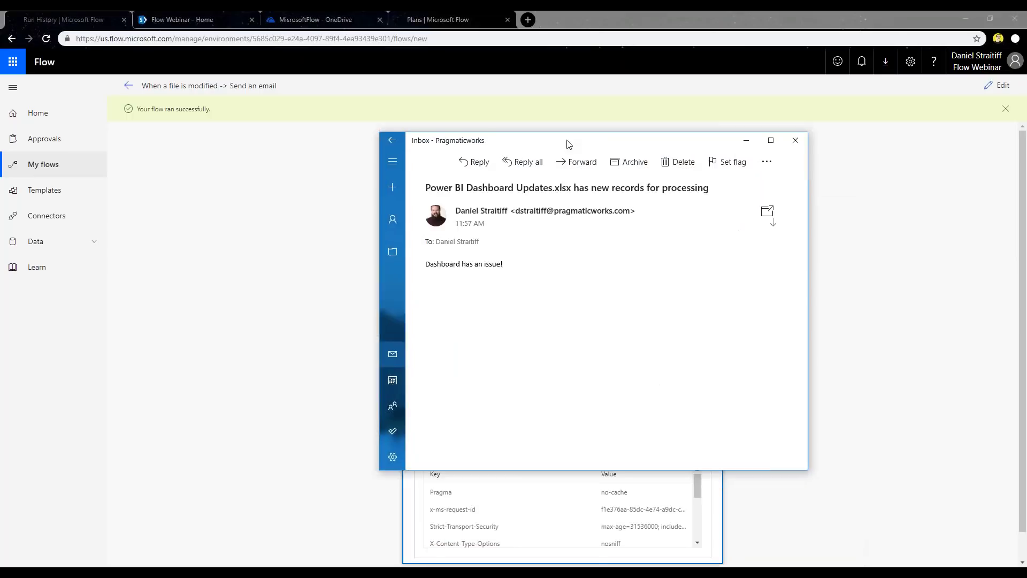
drag(569, 142, 340, 120)
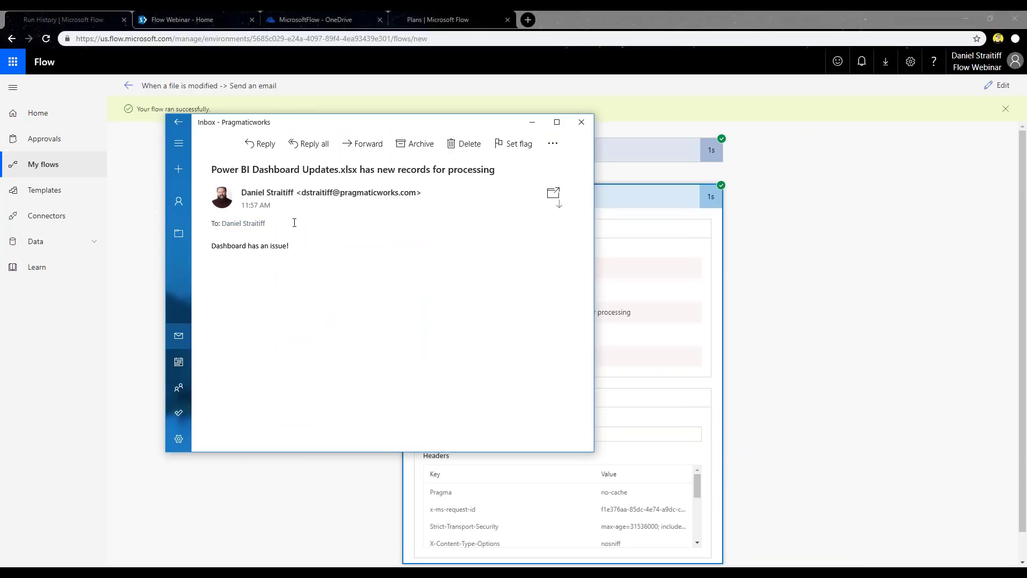
drag(294, 246, 211, 246)
click(333, 252)
click(532, 122)
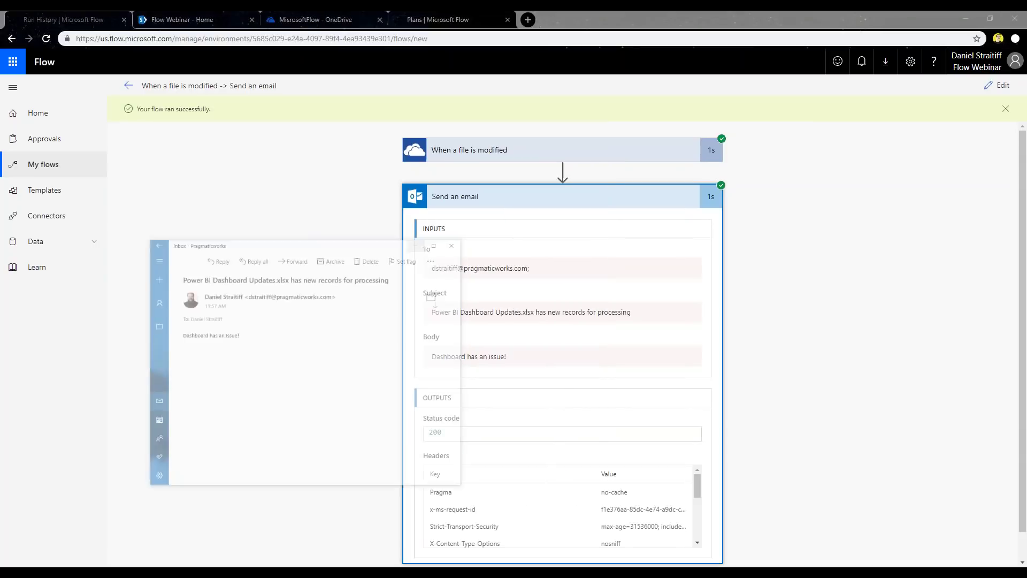
click(619, 201)
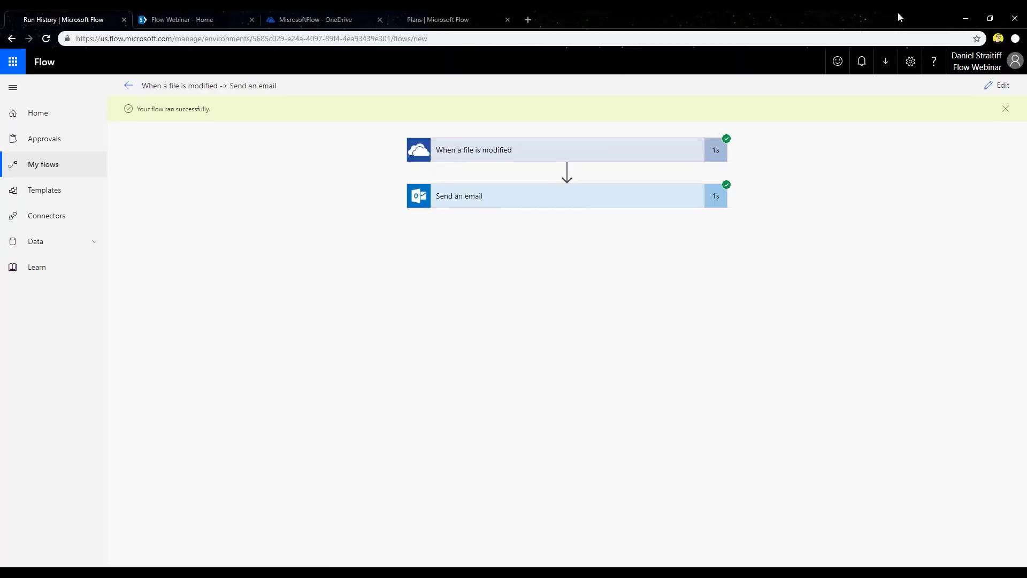
Step: Scroll through the Flow Free, Plan 1 ($5.00) and Plan 2 ($15.00) plan cards
click(443, 17)
scroll(183, 334, down, 1)
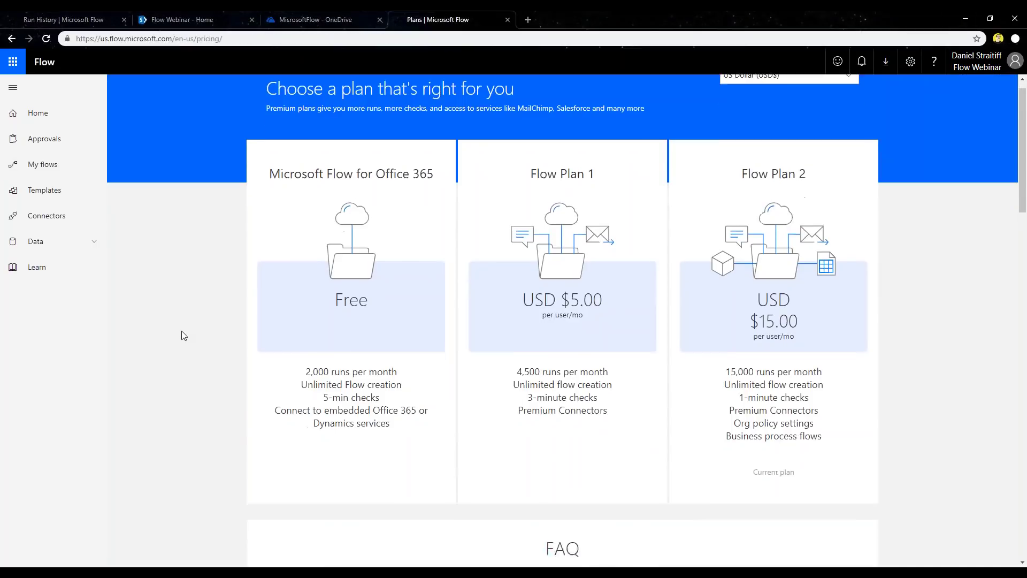
scroll(181, 336, up, 1)
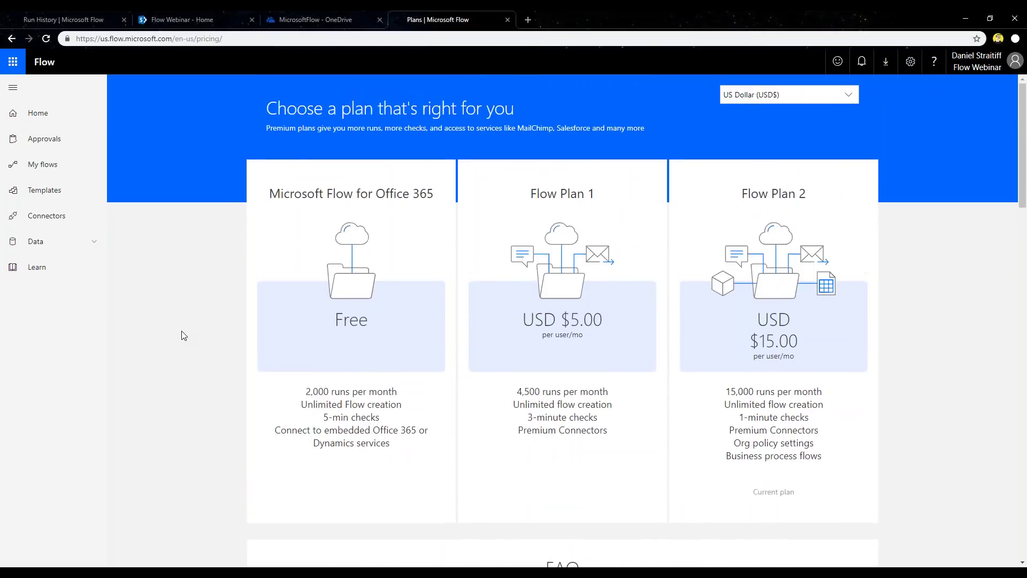
scroll(181, 330, down, 3)
scroll(182, 331, up, 2)
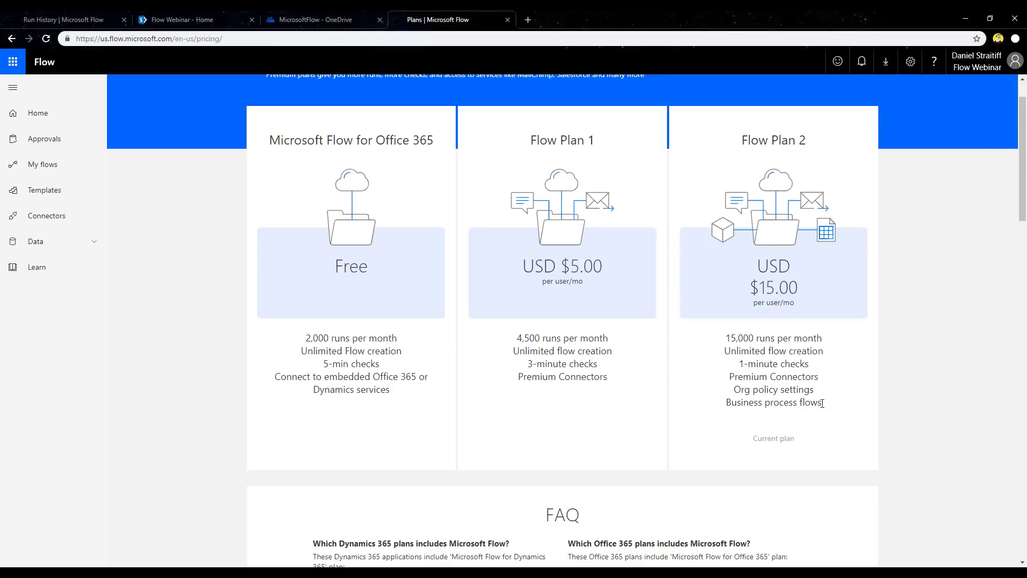
scroll(599, 438, down, 3)
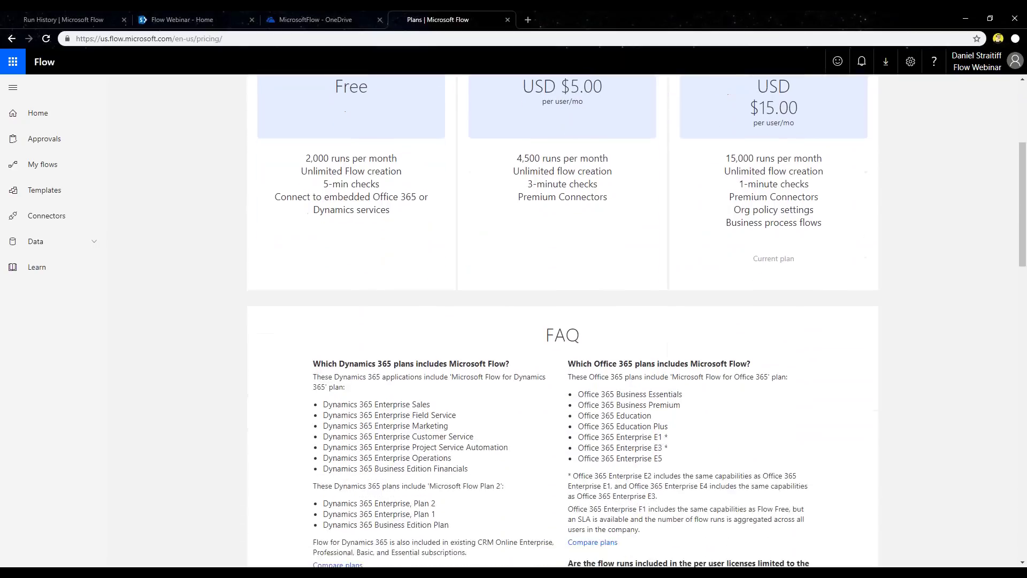
scroll(481, 426, down, 2)
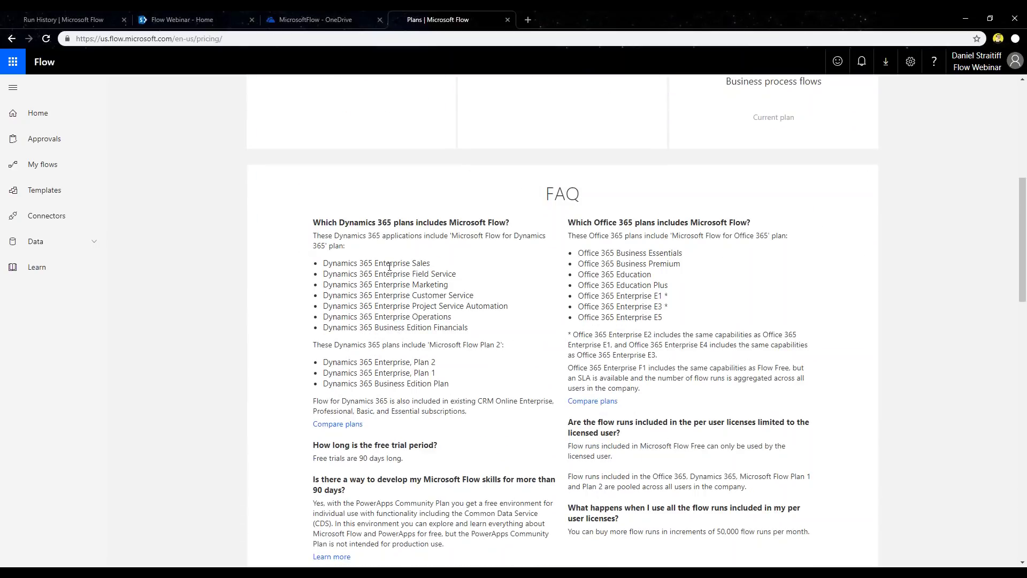
Step: Highlight the Dynamics 365 and Office 365 plan lists, then clear the highlights
drag(323, 263, 487, 344)
click(599, 288)
mouse_move(580, 251)
mouse_down()
mouse_move(690, 319)
mouse_move(568, 253)
mouse_up()
click(690, 319)
click(628, 273)
scroll(739, 307, down, 4)
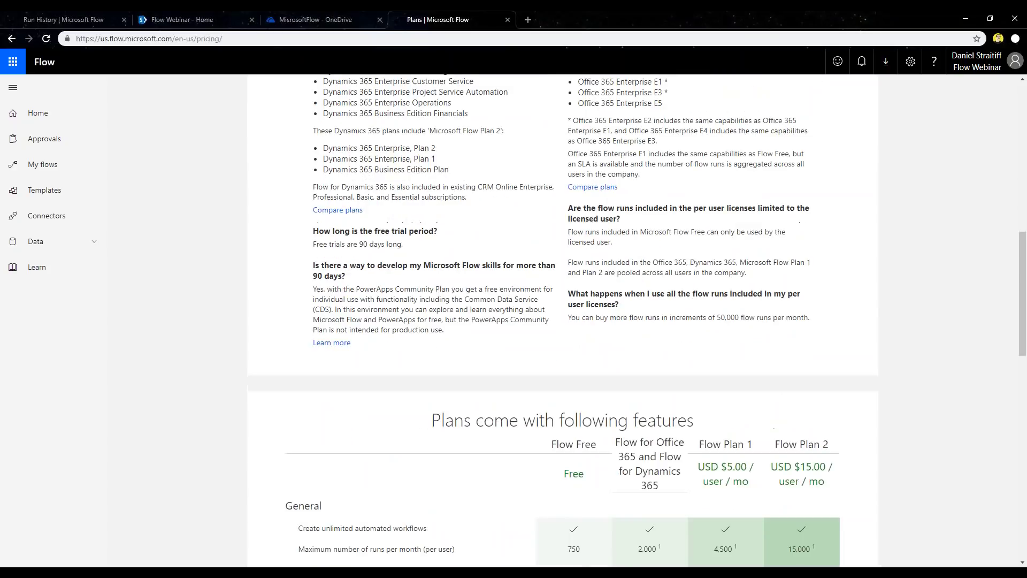
scroll(300, 187, down, 1)
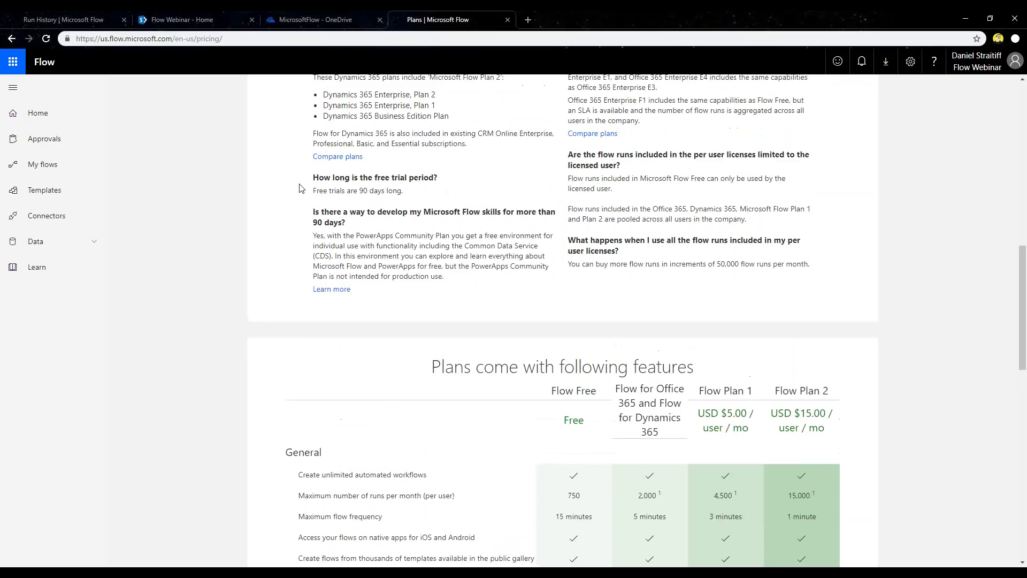
key(ctrl+a)
click(433, 193)
scroll(441, 294, up, 1)
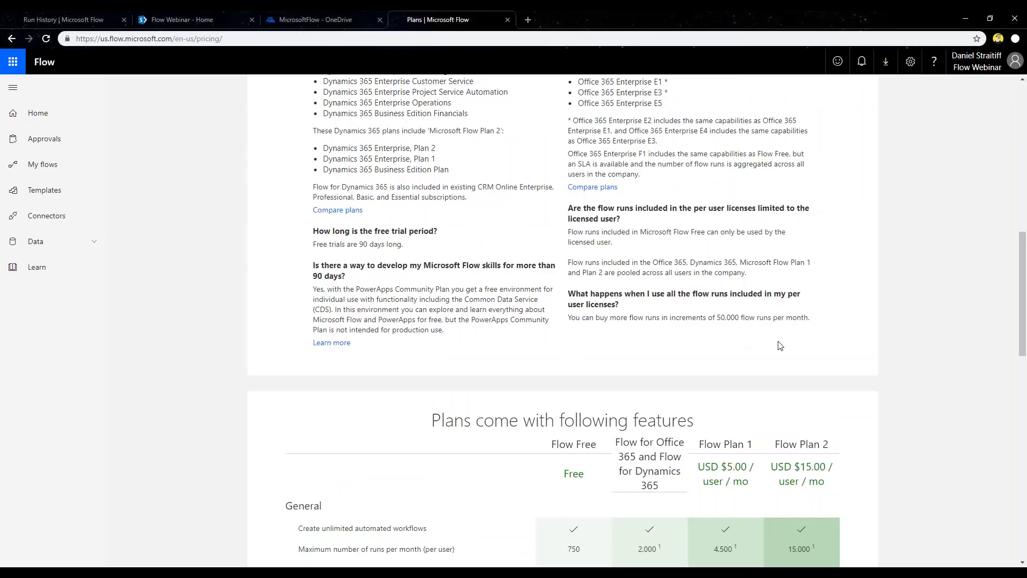
scroll(778, 339, down, 1)
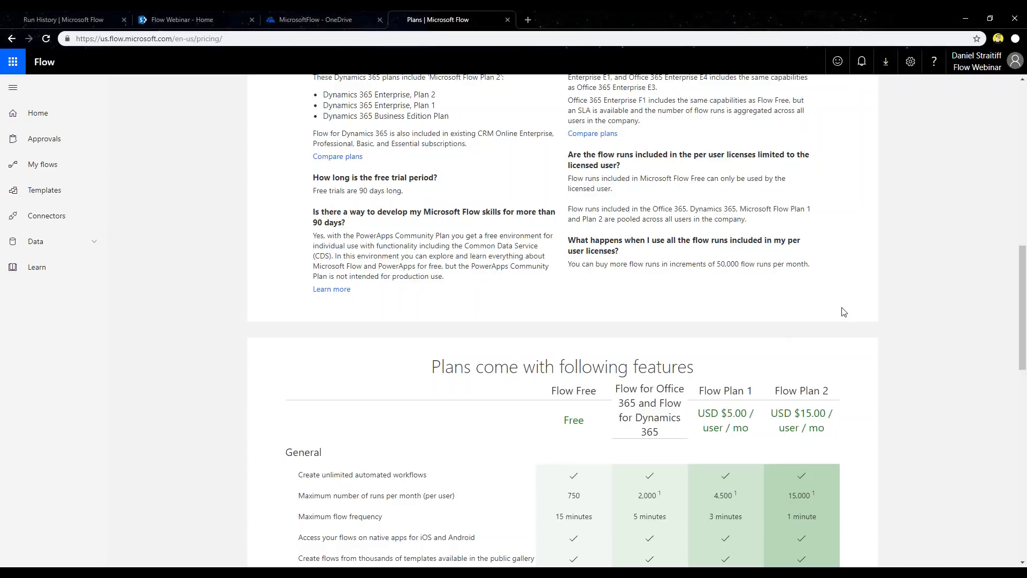
scroll(844, 311, down, 1)
scroll(845, 305, down, 4)
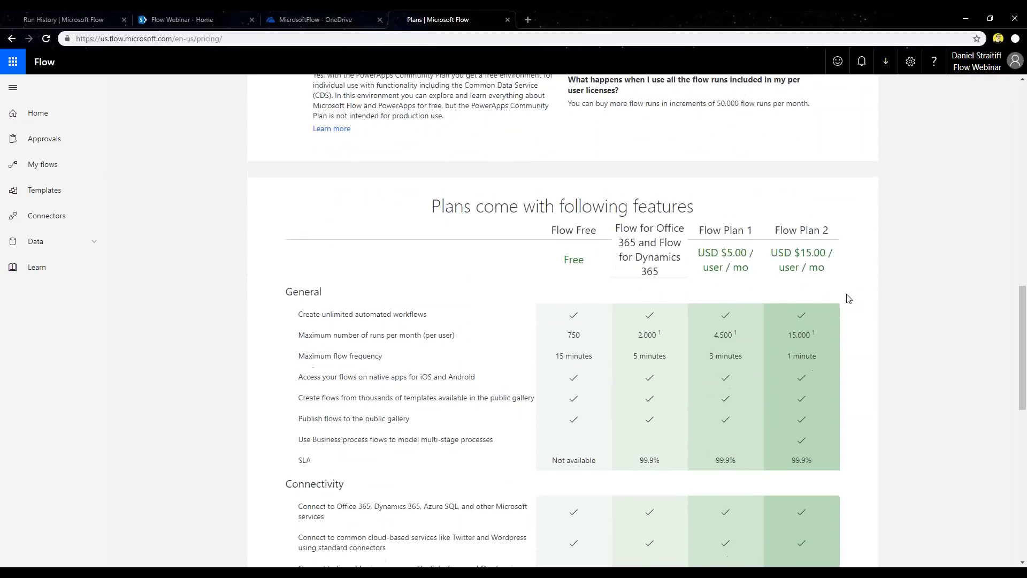
scroll(848, 298, down, 1)
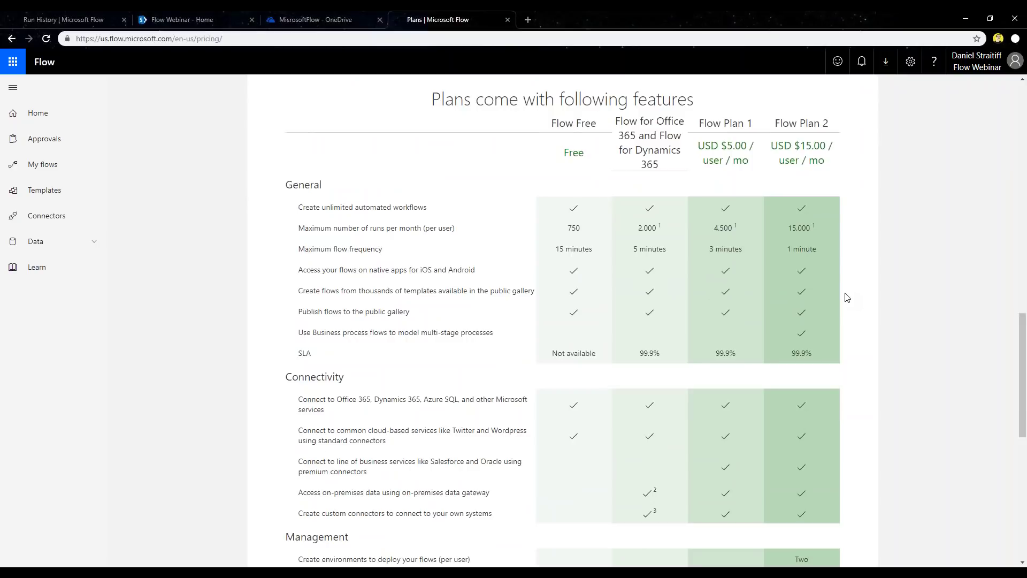
scroll(850, 257, down, 1)
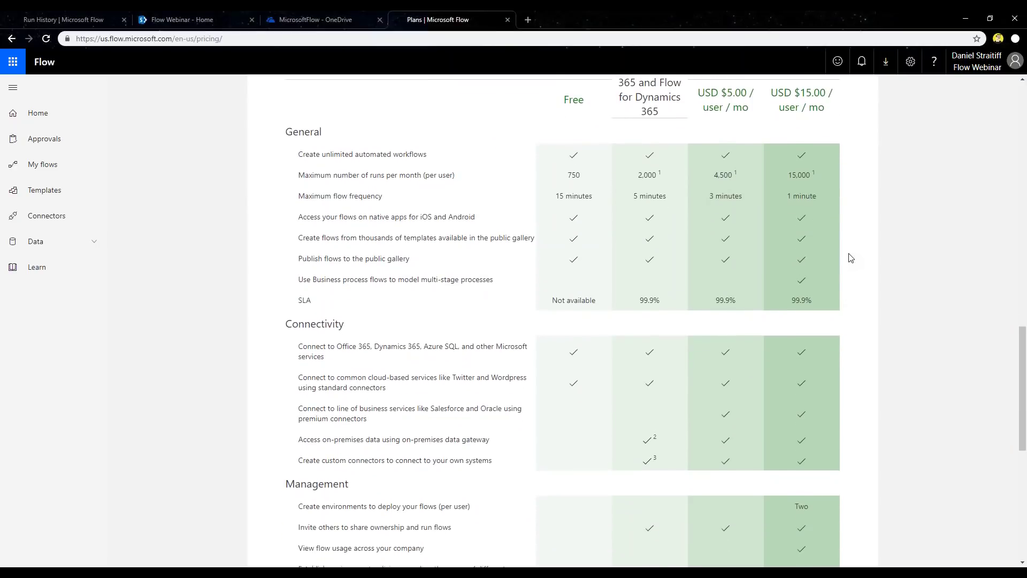
scroll(849, 256, up, 1)
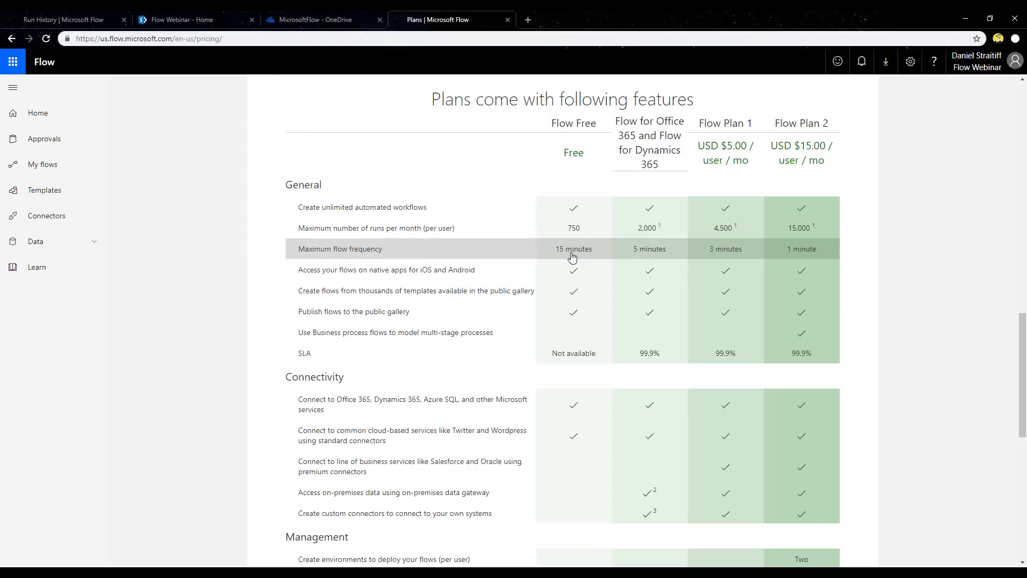
scroll(508, 369, down, 5)
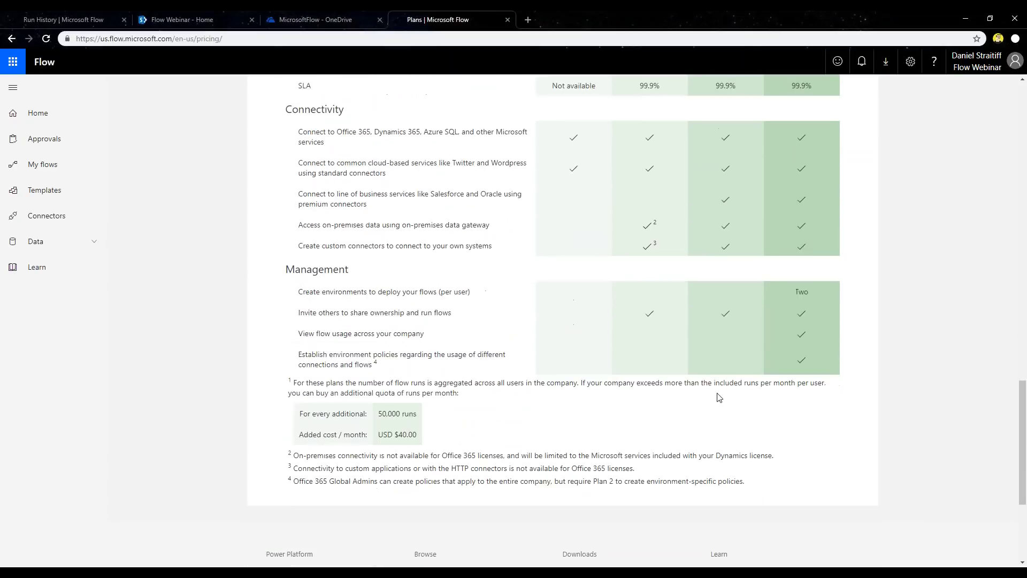
scroll(716, 393, up, 5)
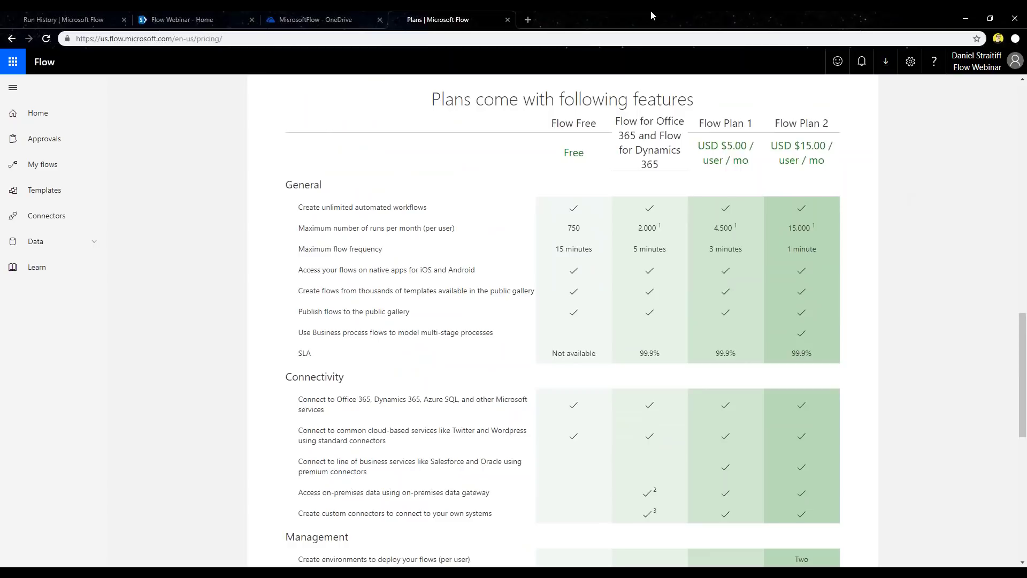